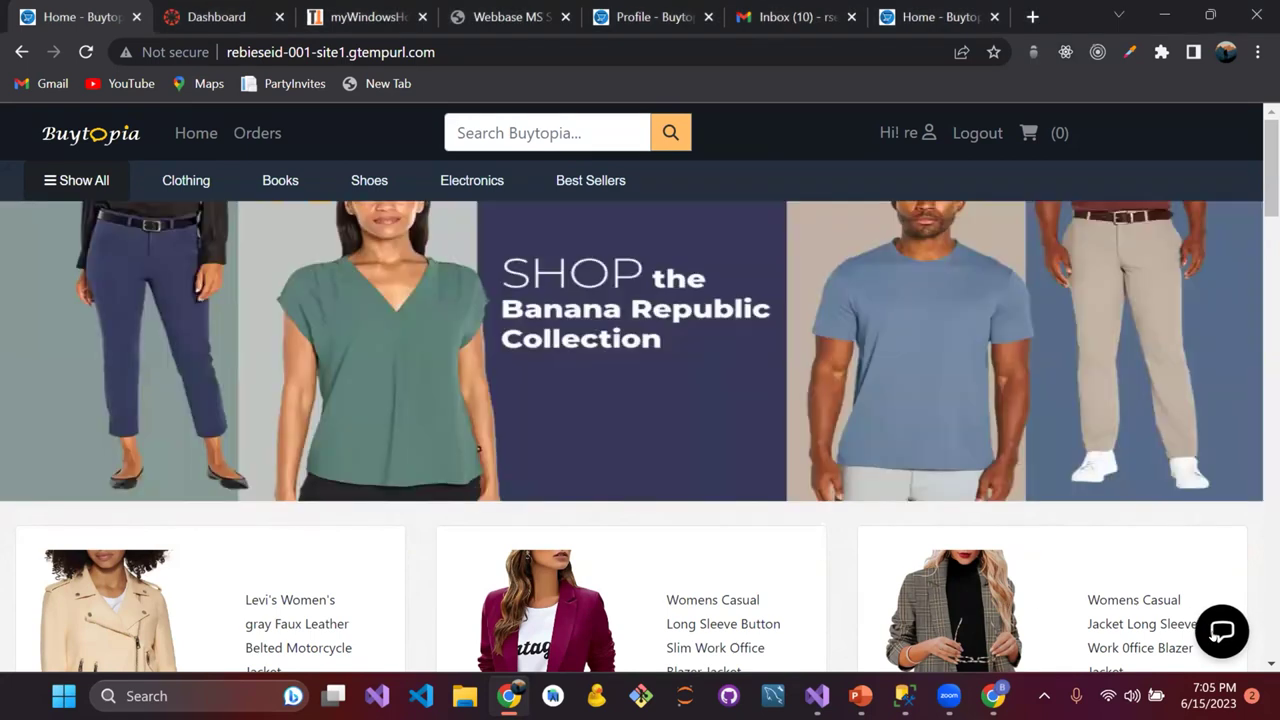
Open Buytopia's Rebie chatbot and follow its 'Powered By Chatbase.co' link to the Chatbase site.
{"action": "left_click", "coordinate": [1215, 634]}
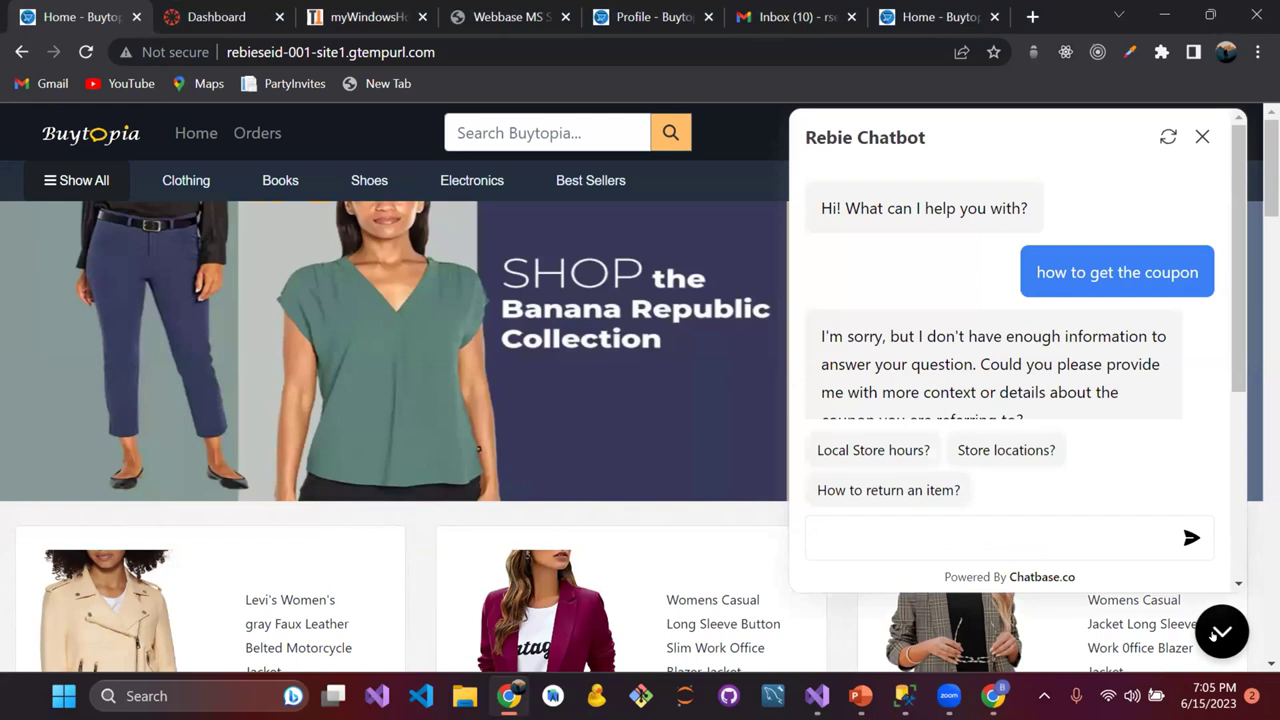
{"action": "left_click", "coordinate": [1038, 573]}
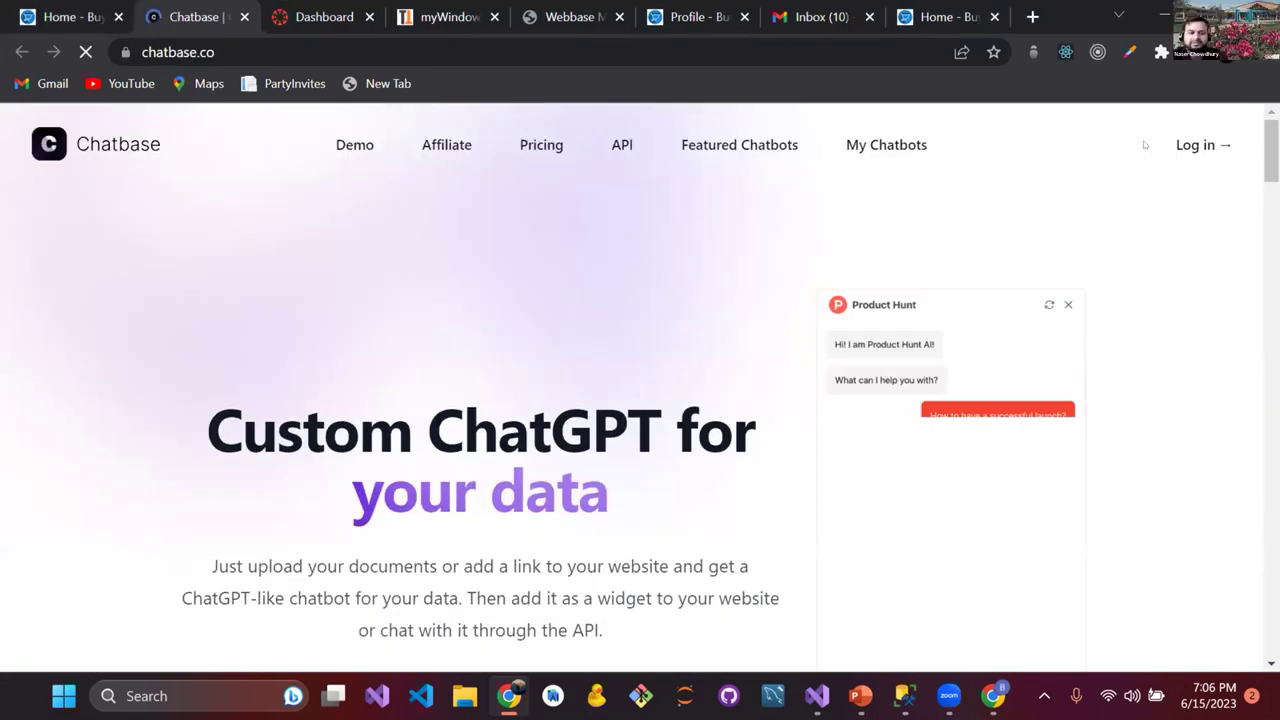
Open the 6/4/2023 chatbot's sources and browse its Website tab of included Buytopia links.
{"action": "left_click", "coordinate": [886, 146]}
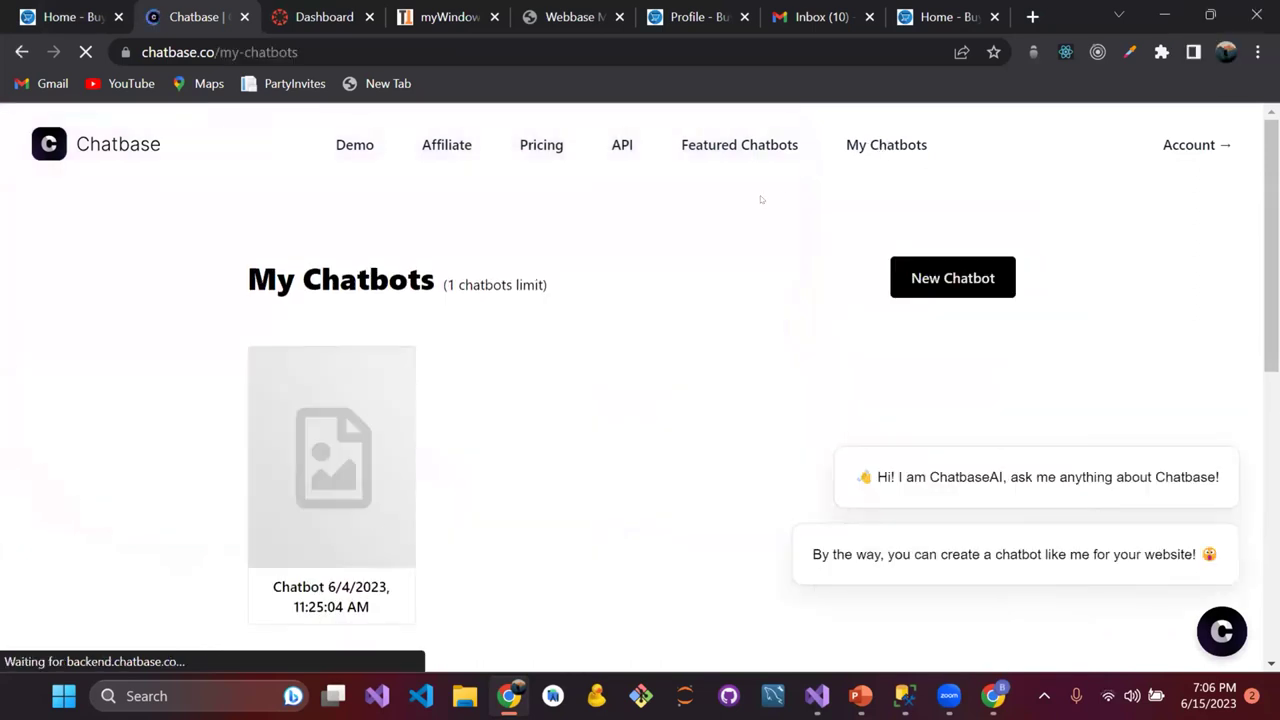
{"action": "left_click", "coordinate": [435, 564]}
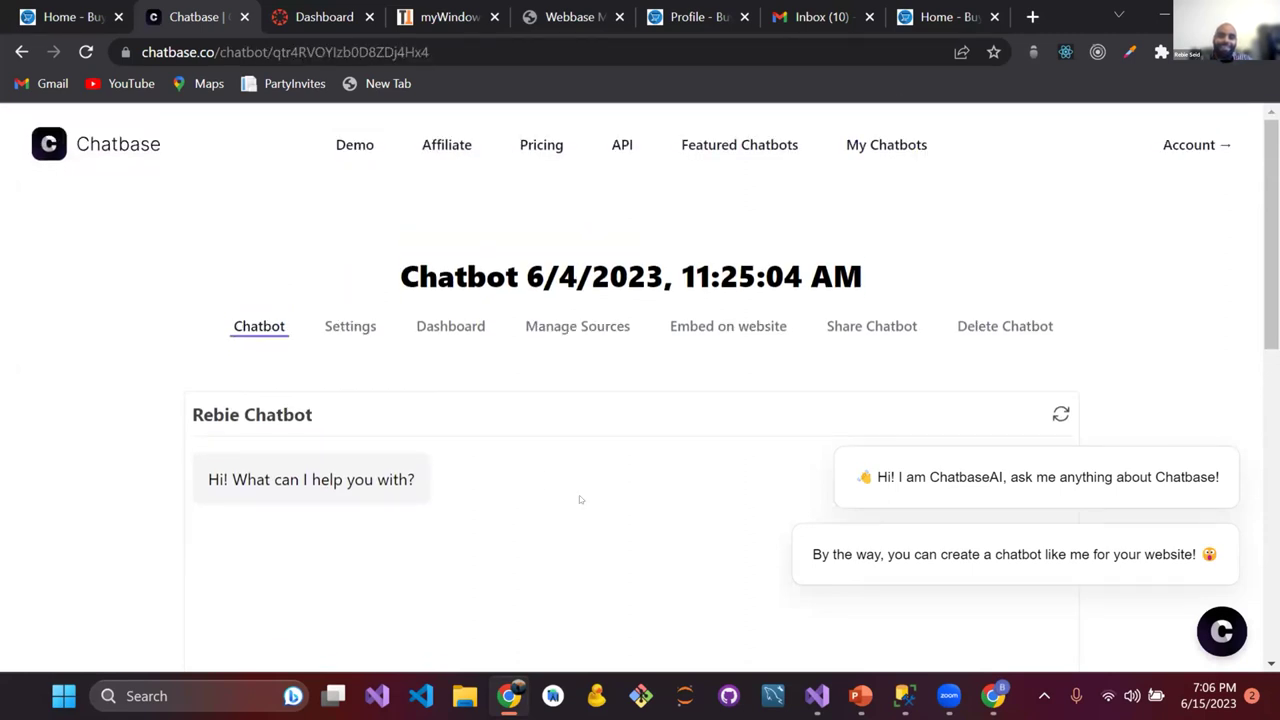
{"action": "left_click", "coordinate": [574, 329]}
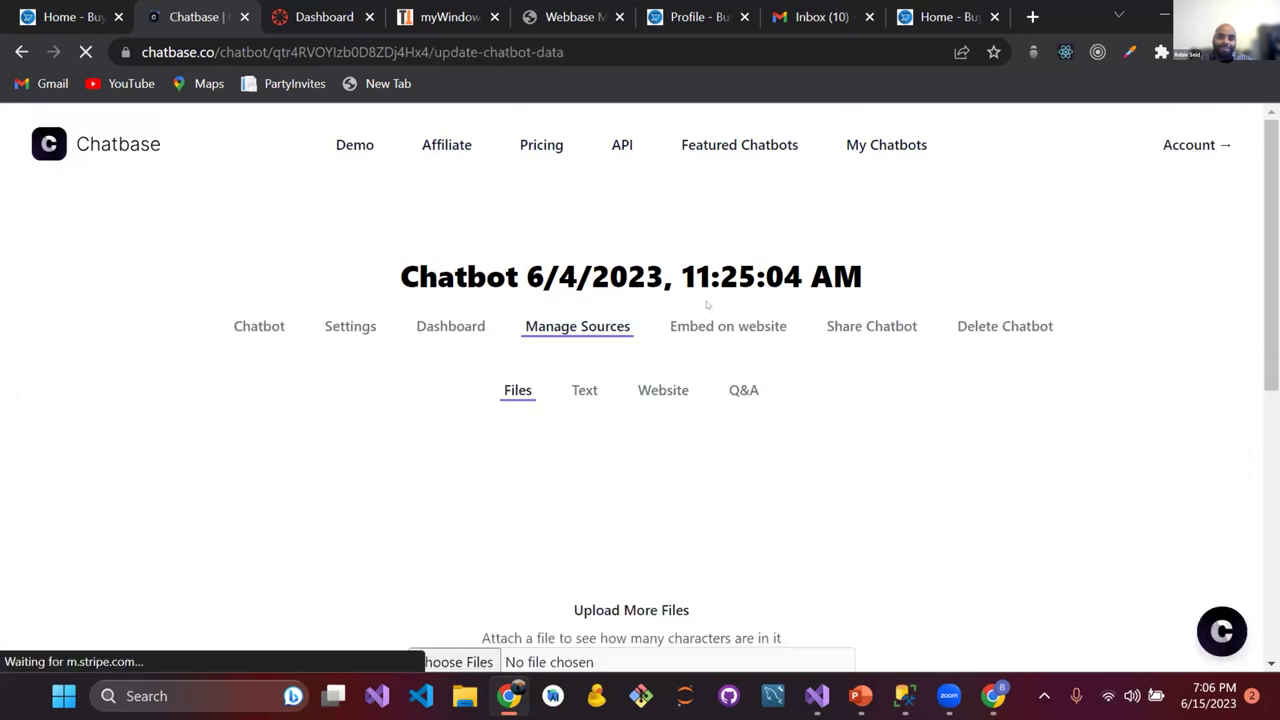
{"action": "scroll", "coordinate": [700, 303], "scroll_direction": "down", "scroll_amount": 2}
{"action": "left_click", "coordinate": [663, 226]}
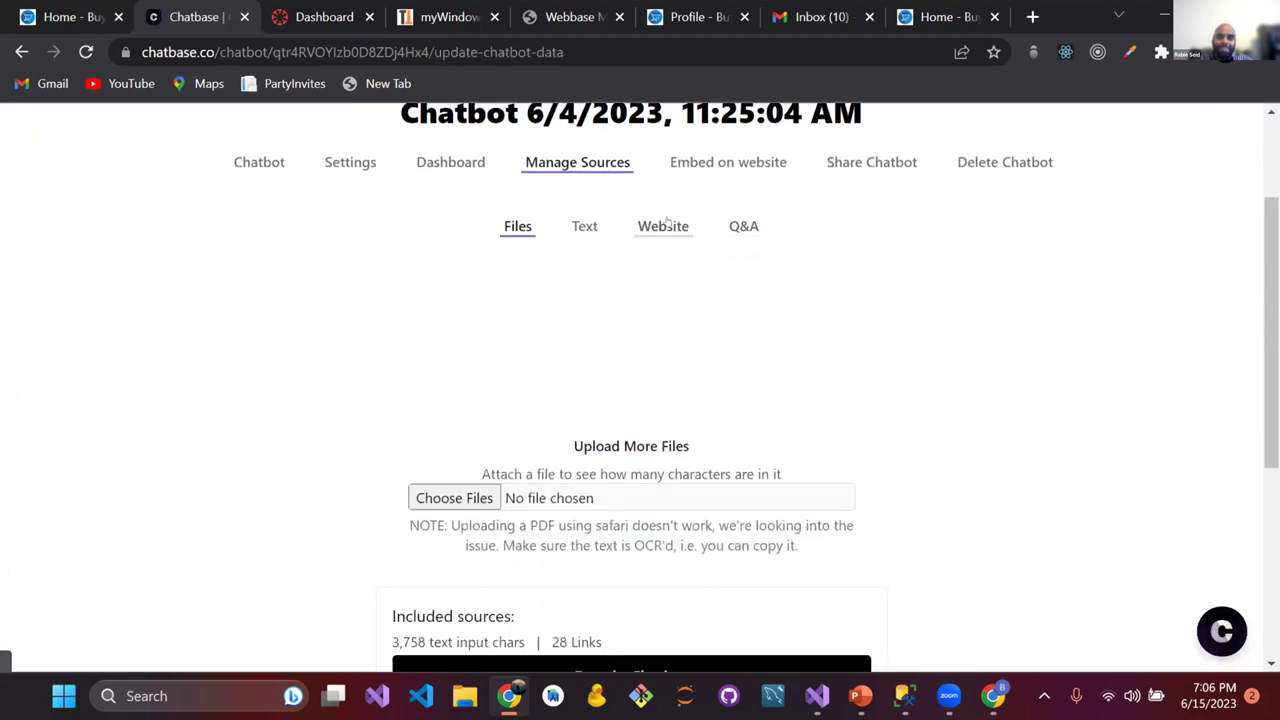
{"action": "scroll", "coordinate": [778, 242], "scroll_direction": "down", "scroll_amount": 4}
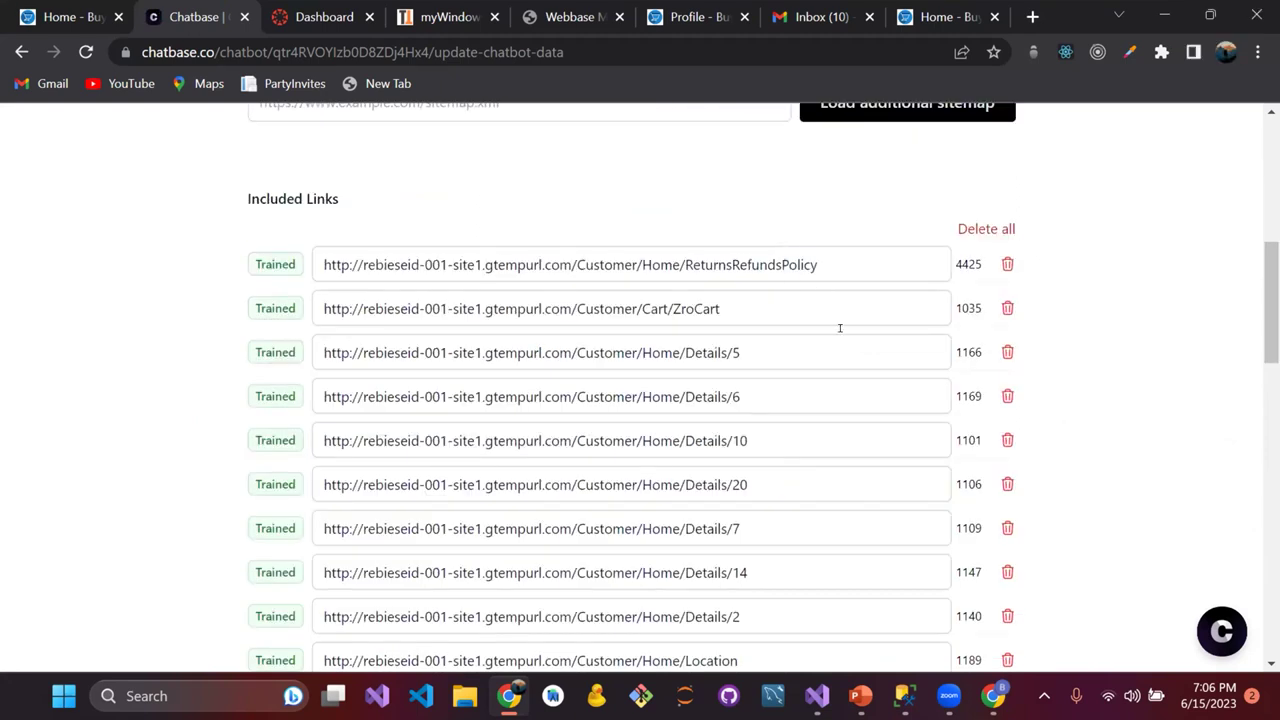
{"action": "scroll", "coordinate": [1121, 282], "scroll_direction": "down", "scroll_amount": 6}
{"action": "scroll", "coordinate": [1121, 282], "scroll_direction": "down", "scroll_amount": 4}
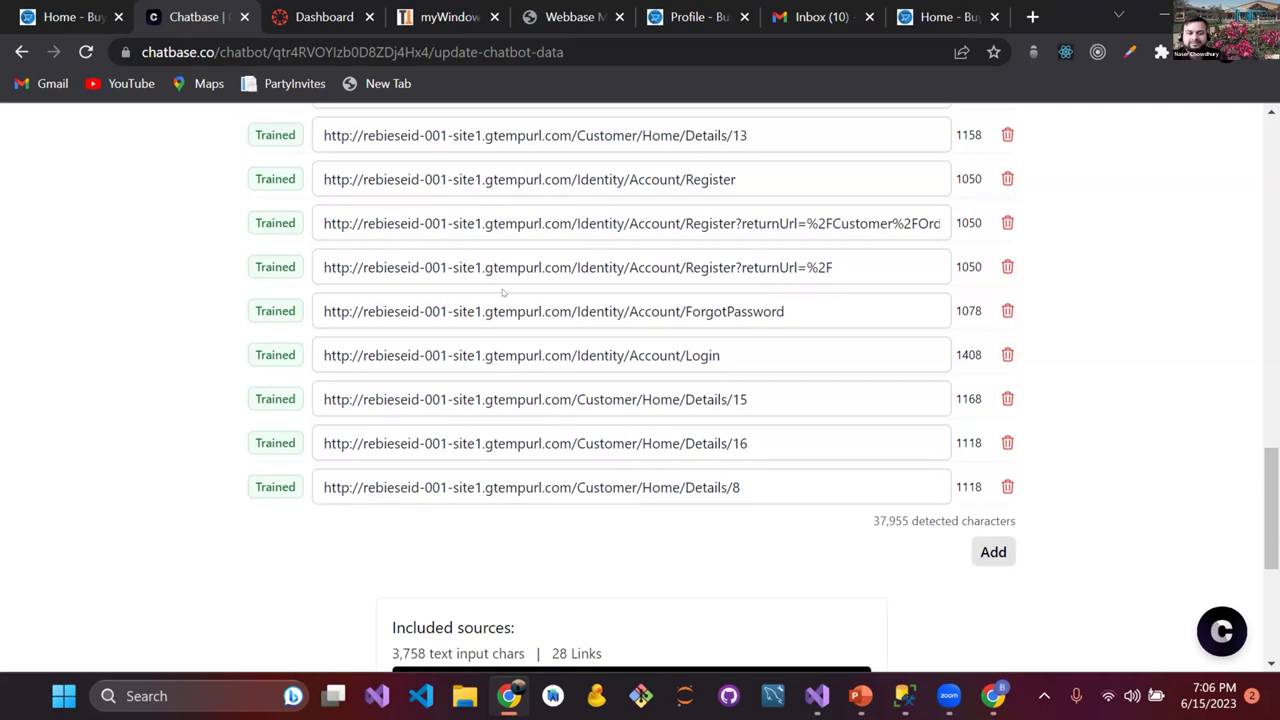
{"action": "scroll", "coordinate": [1103, 198], "scroll_direction": "up", "scroll_amount": 3}
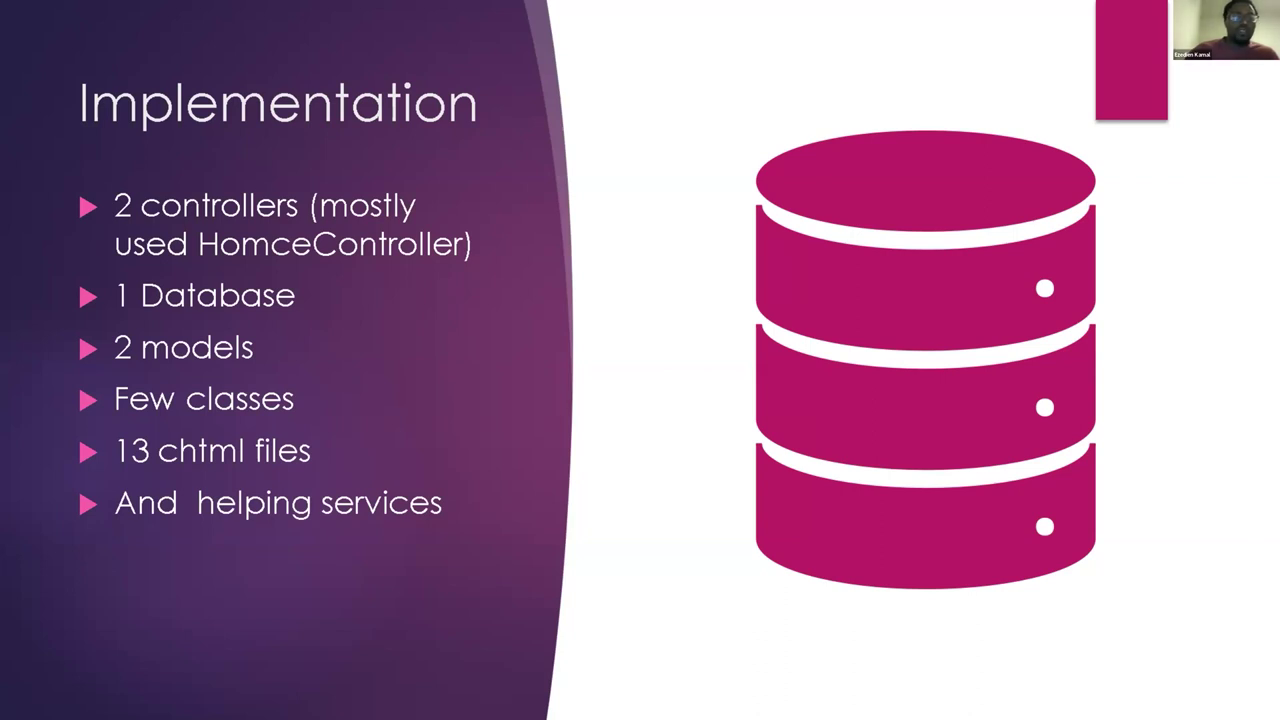
Advance to the Acceptance Testing slide, end the slideshow, and switch to the EOCC Visual Studio window.
{"action": "key", "text": "Right"}
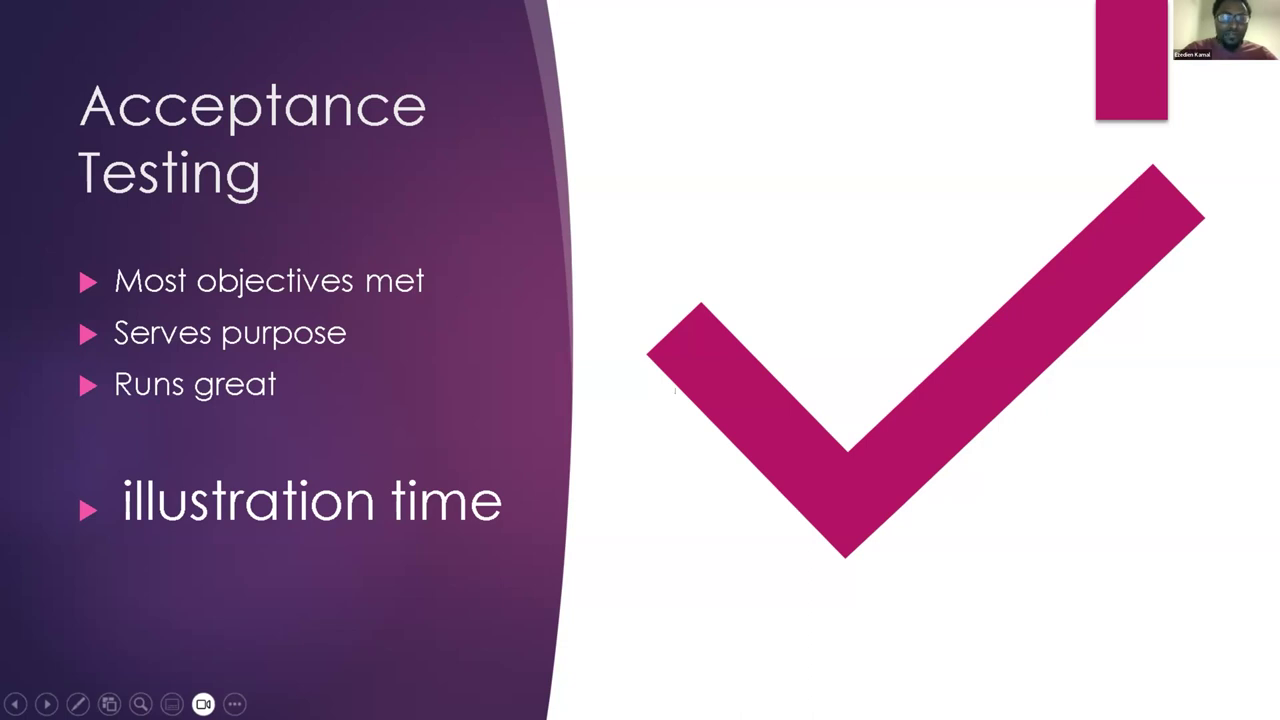
{"action": "key", "text": "Escape"}
{"action": "mouse_move", "coordinate": [681, 700]}
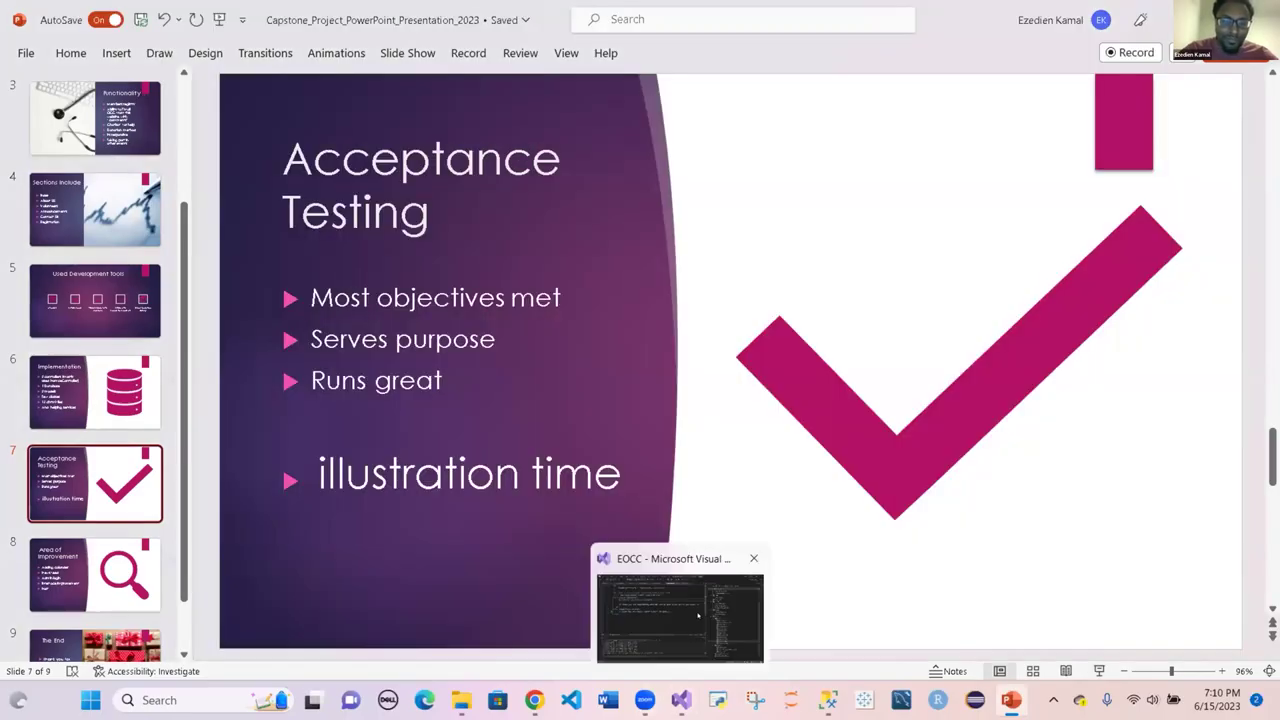
{"action": "left_click", "coordinate": [698, 615]}
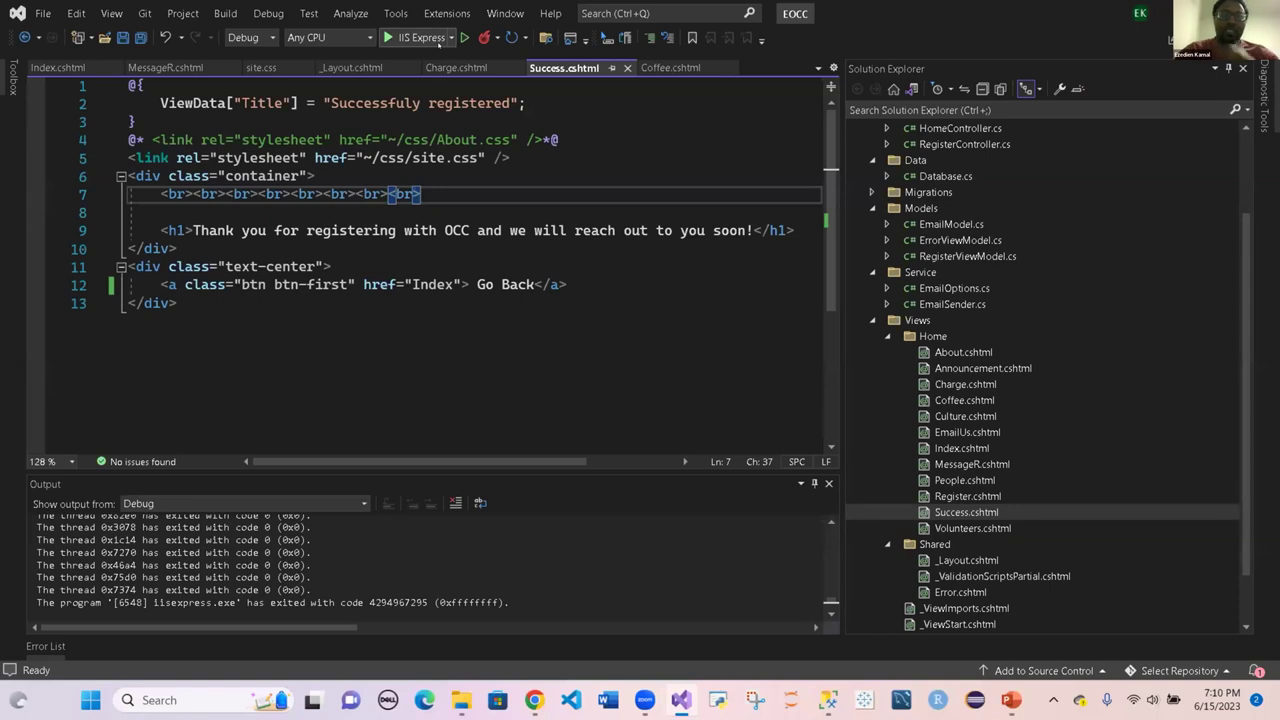
Run the EOCC project with IIS Express to launch the OCC Center site on localhost.
{"action": "left_click", "coordinate": [430, 38]}
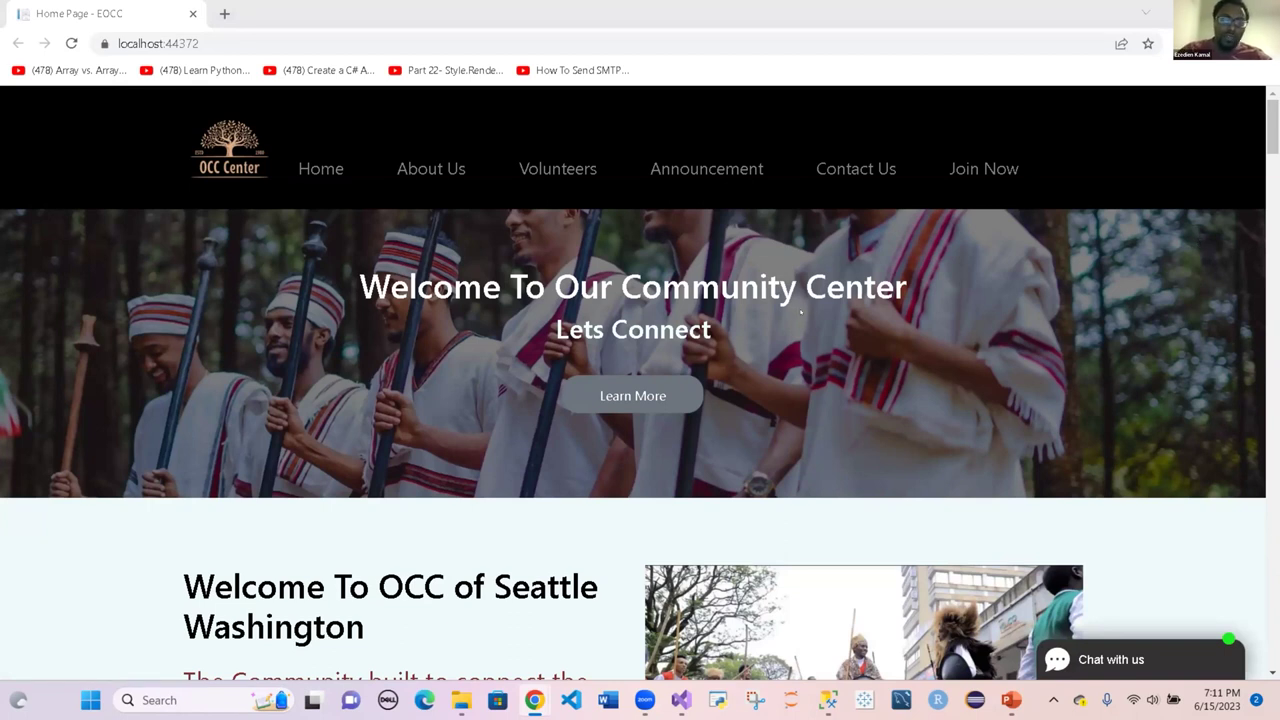
Scroll the OCC Center home page down to the welcome section's 'Click here to Donate!' button.
{"action": "scroll", "coordinate": [440, 315], "scroll_direction": "down", "scroll_amount": 2}
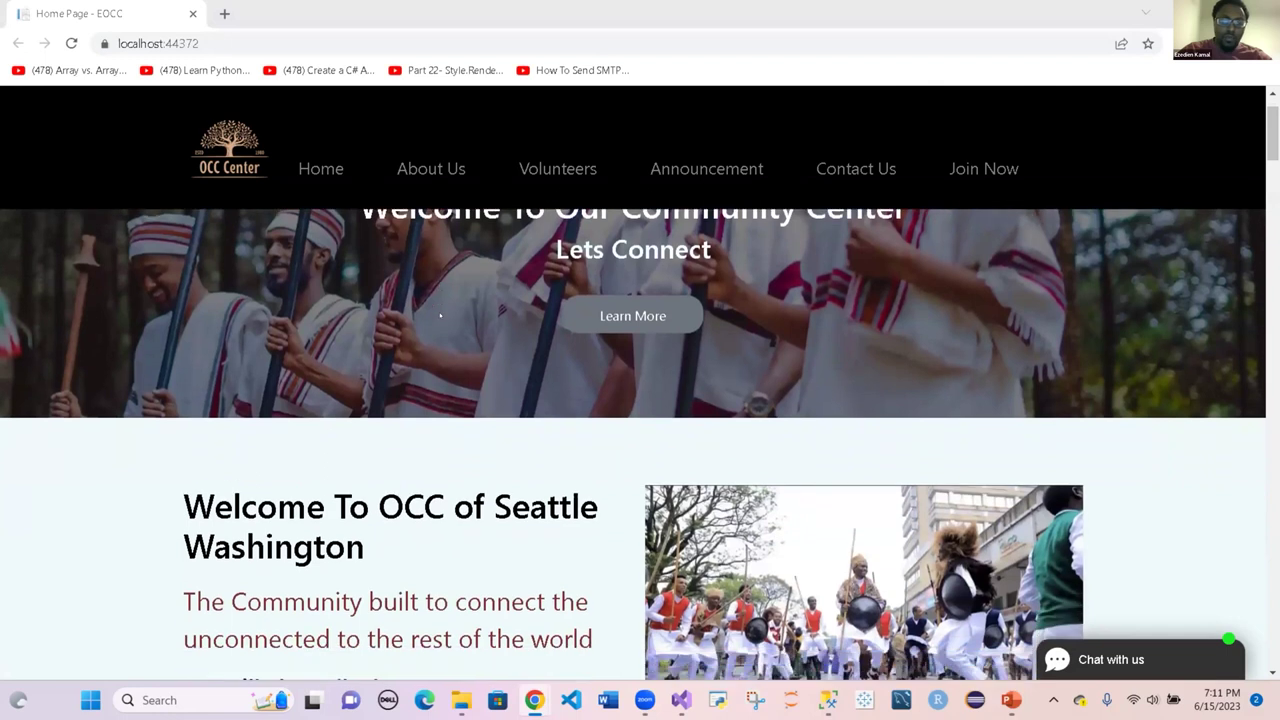
{"action": "scroll", "coordinate": [440, 315], "scroll_direction": "down", "scroll_amount": 1}
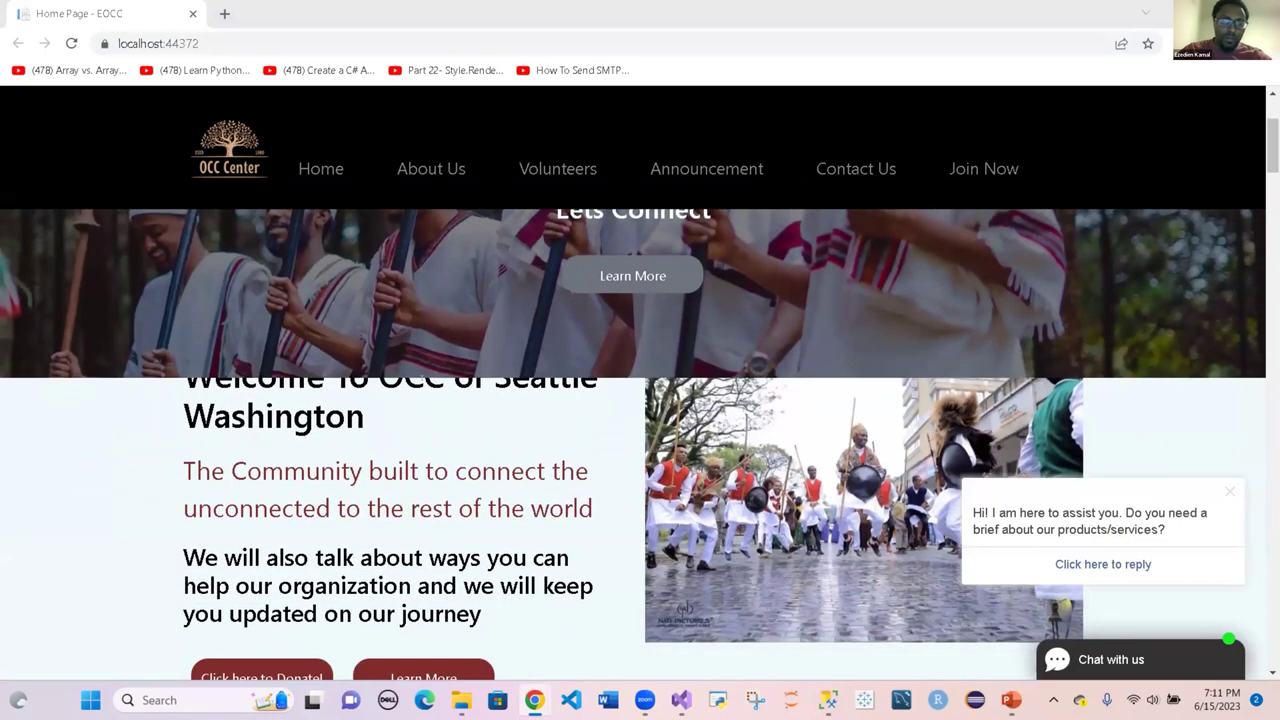
{"action": "scroll", "coordinate": [399, 410], "scroll_direction": "up", "scroll_amount": 1}
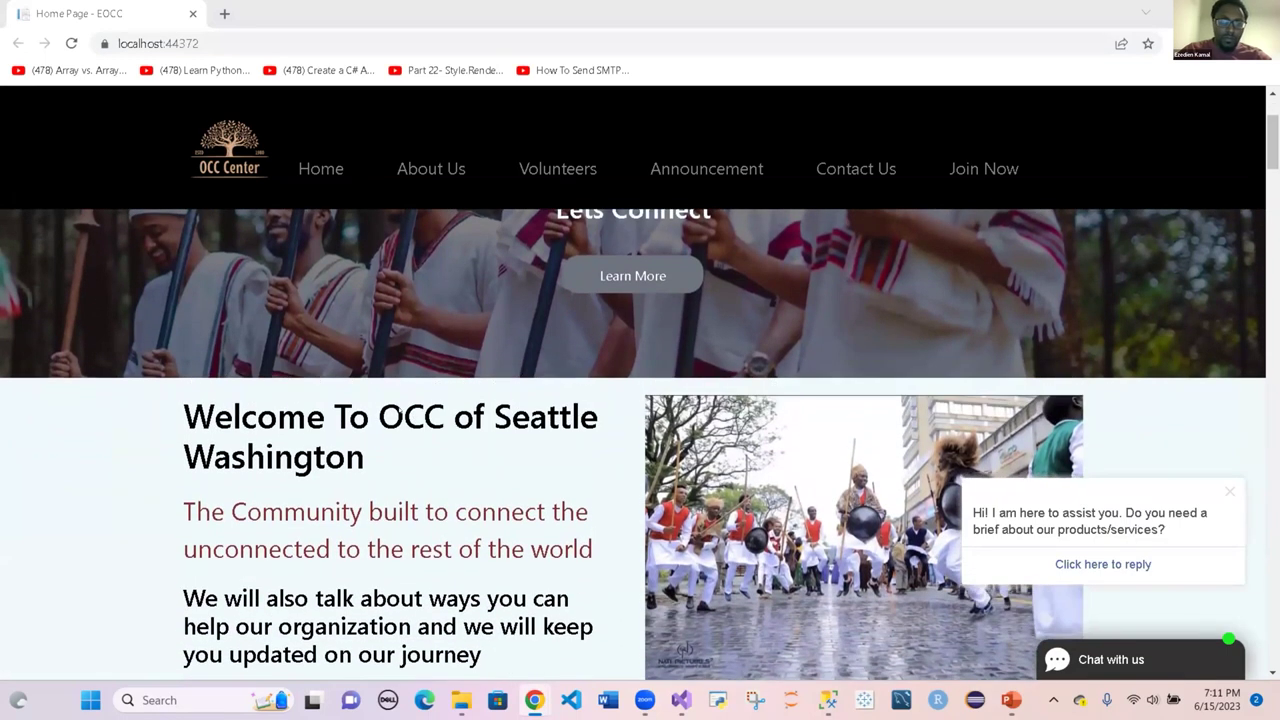
{"action": "scroll", "coordinate": [390, 487], "scroll_direction": "down", "scroll_amount": 1}
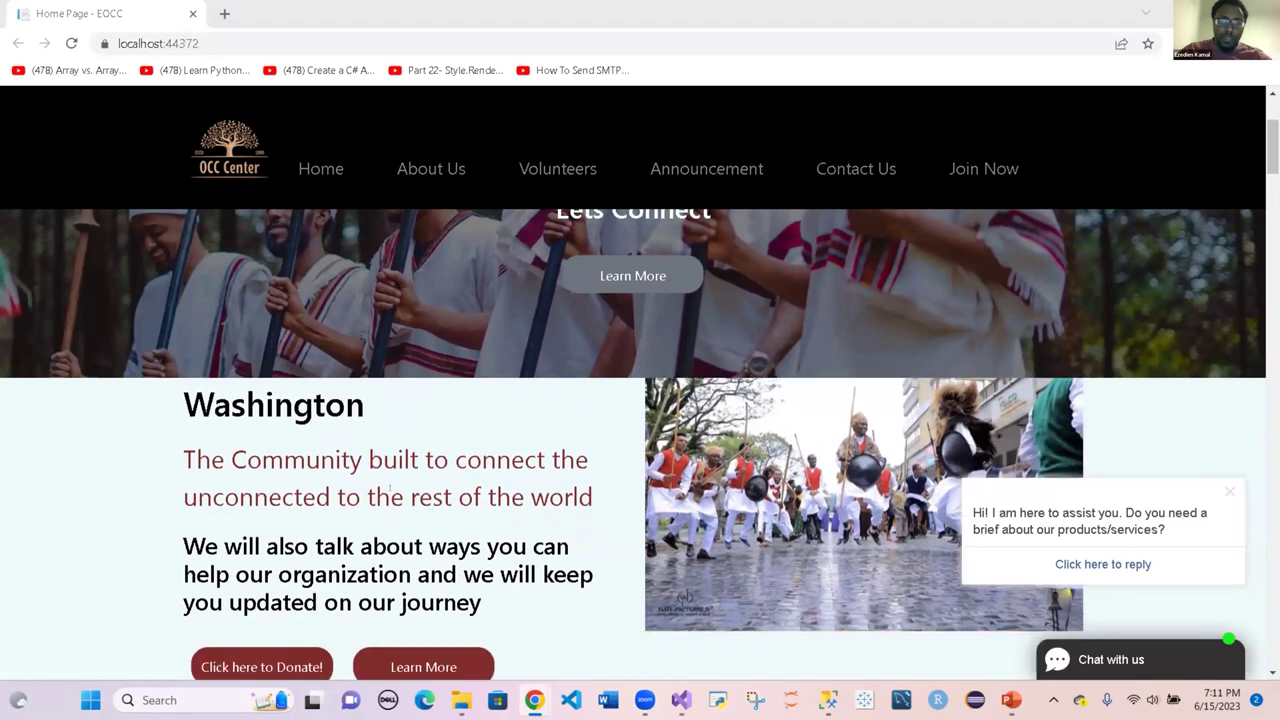
{"action": "scroll", "coordinate": [441, 615], "scroll_direction": "down", "scroll_amount": 1}
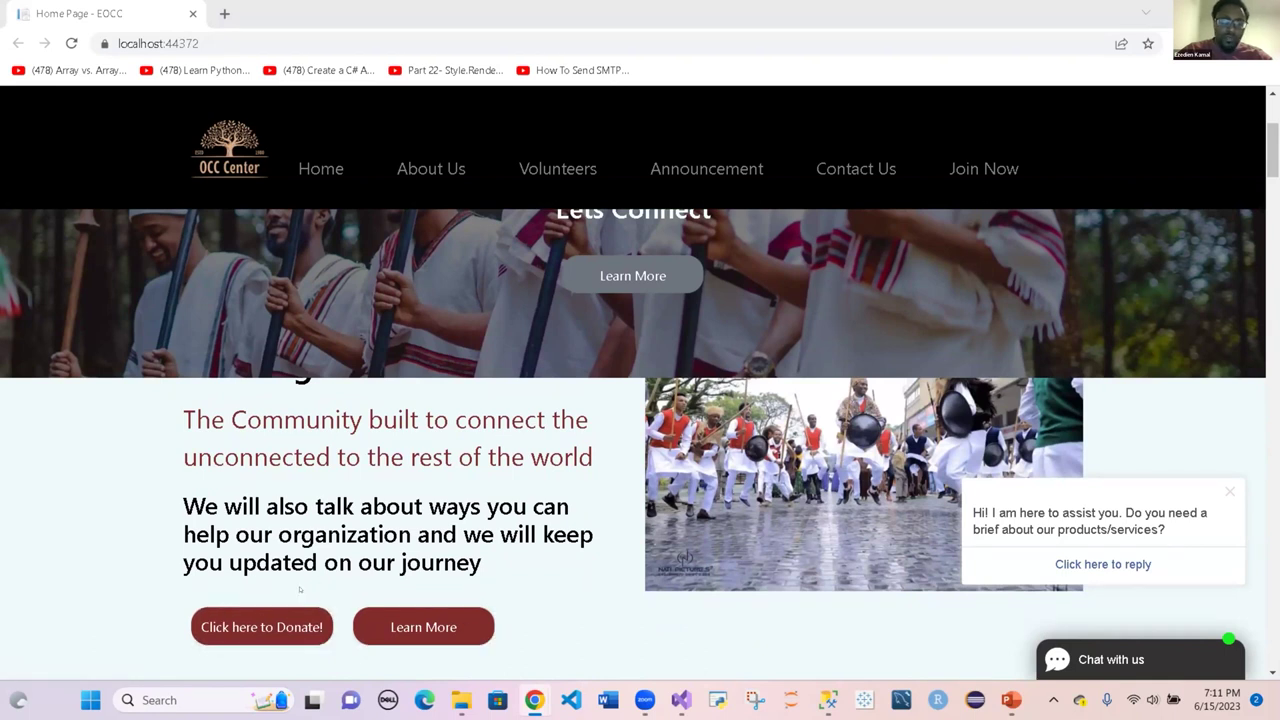
{"action": "left_click", "coordinate": [262, 626]}
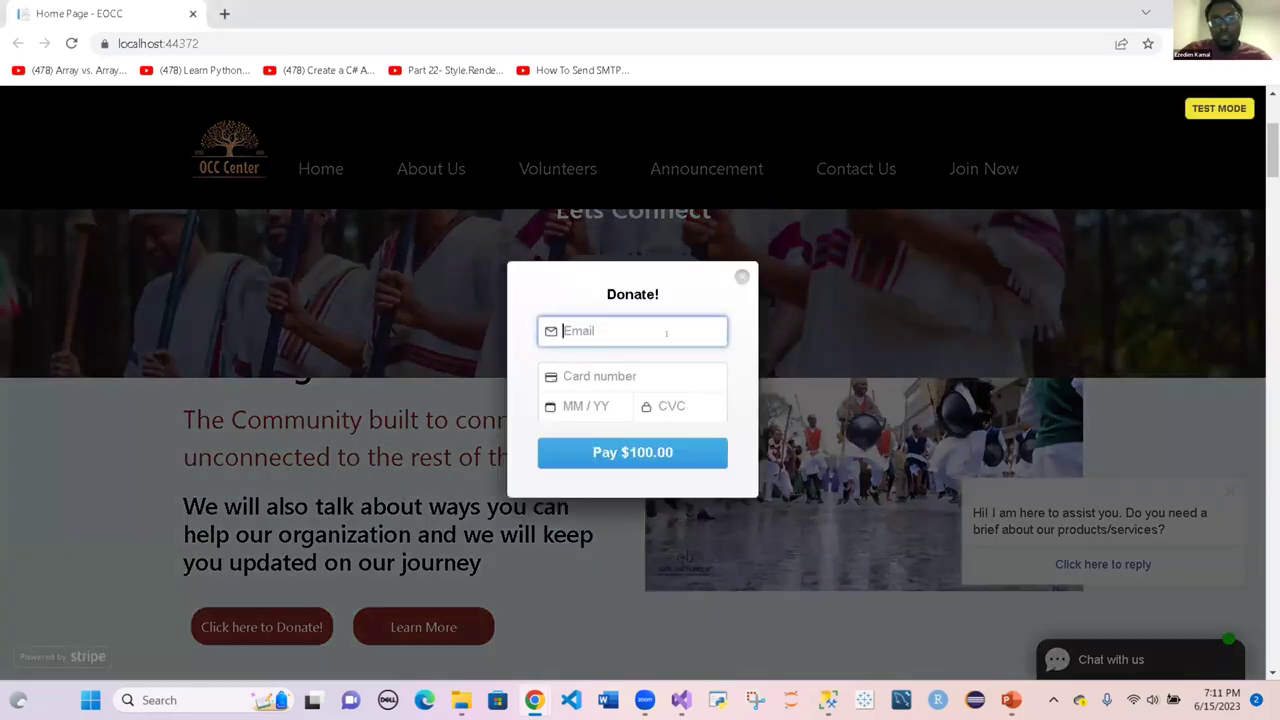
{"action": "type", "text": "r"}
{"action": "key", "text": "BackSpace"}
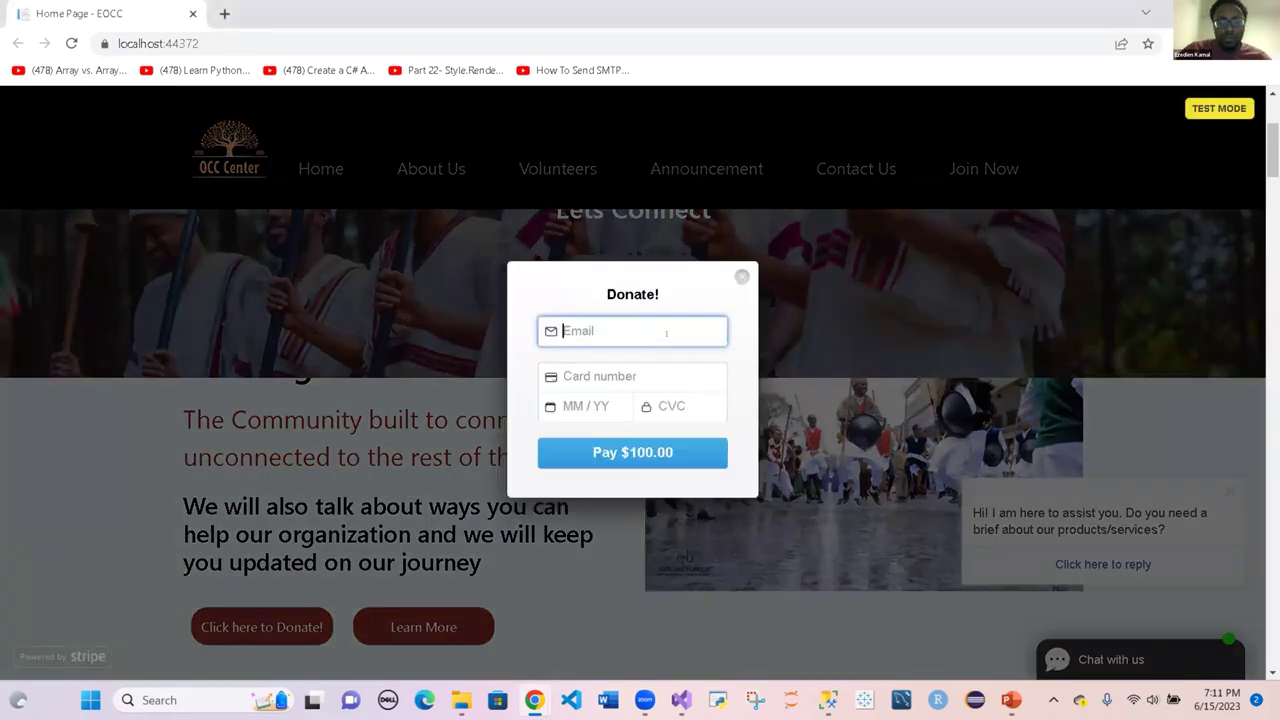
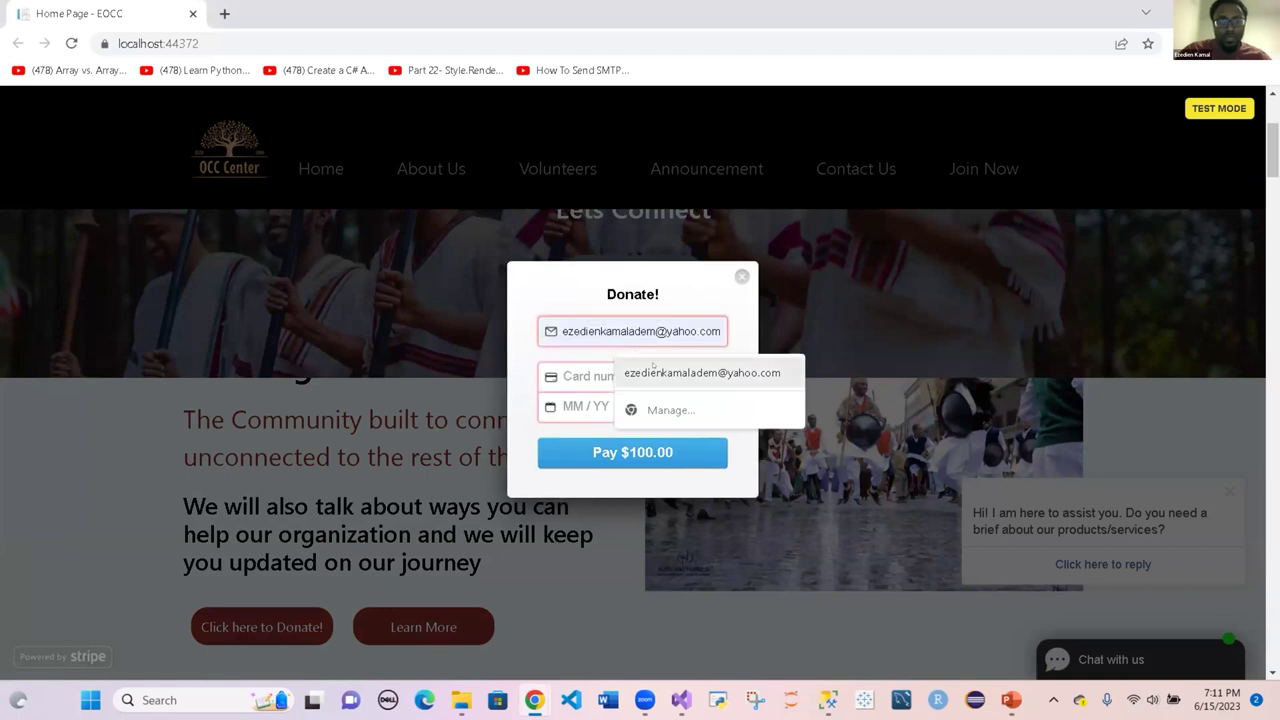
{"action": "left_click", "coordinate": [653, 372]}
{"action": "type", "text": "4242 4242 4242 4242"}
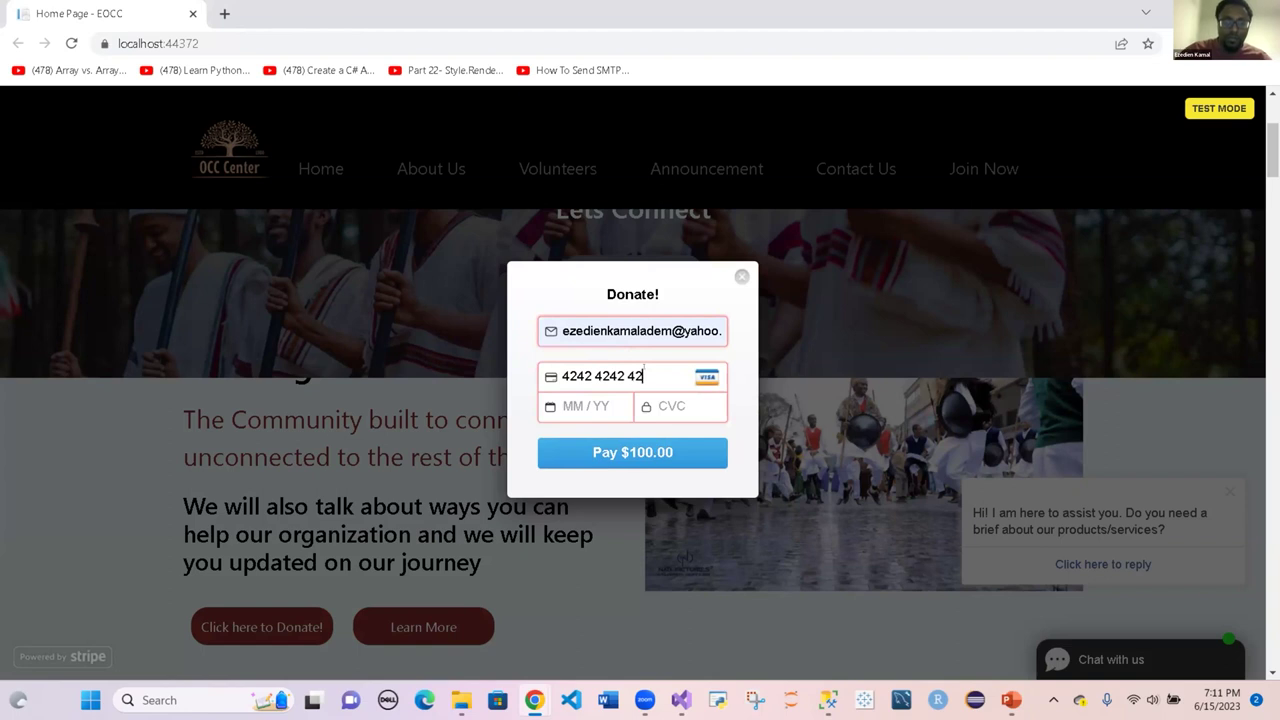
{"action": "left_click", "coordinate": [593, 407]}
{"action": "type", "text": "12 / "}
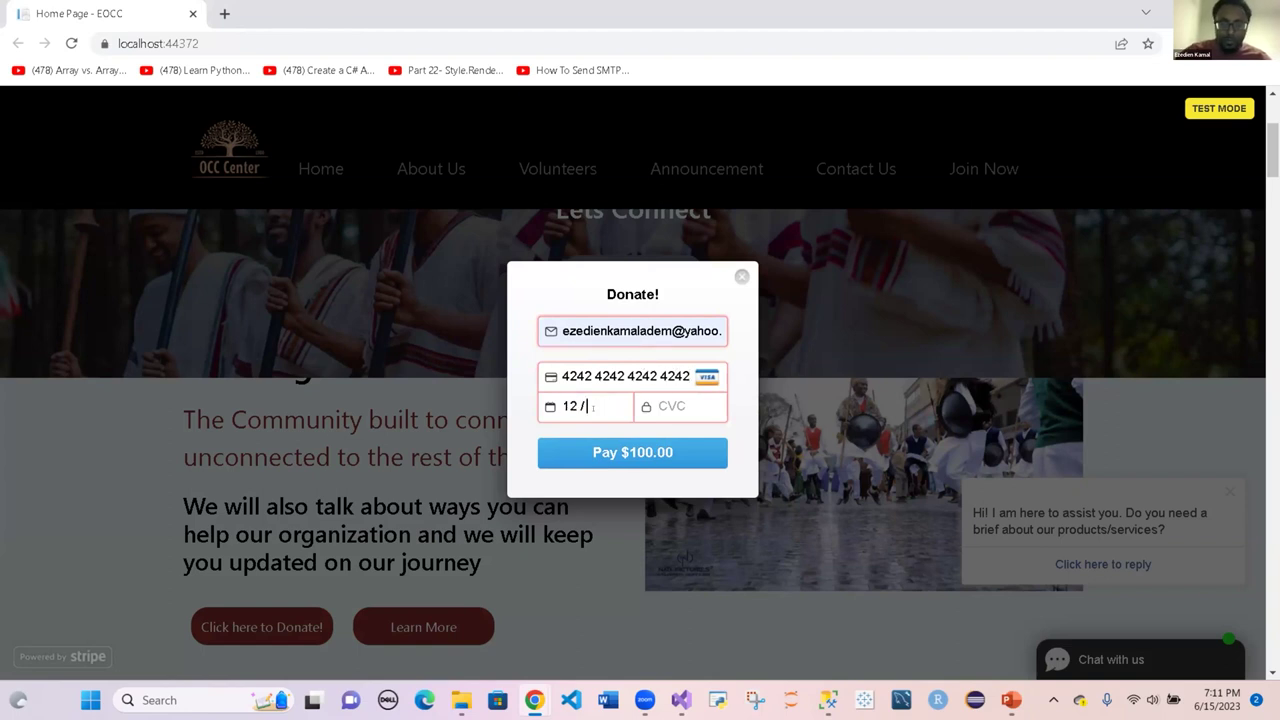
{"action": "type", "text": "202"}
{"action": "key", "text": "BackSpace"}
{"action": "type", "text": "25"}
{"action": "key", "text": "Tab"}
{"action": "type", "text": "236"}
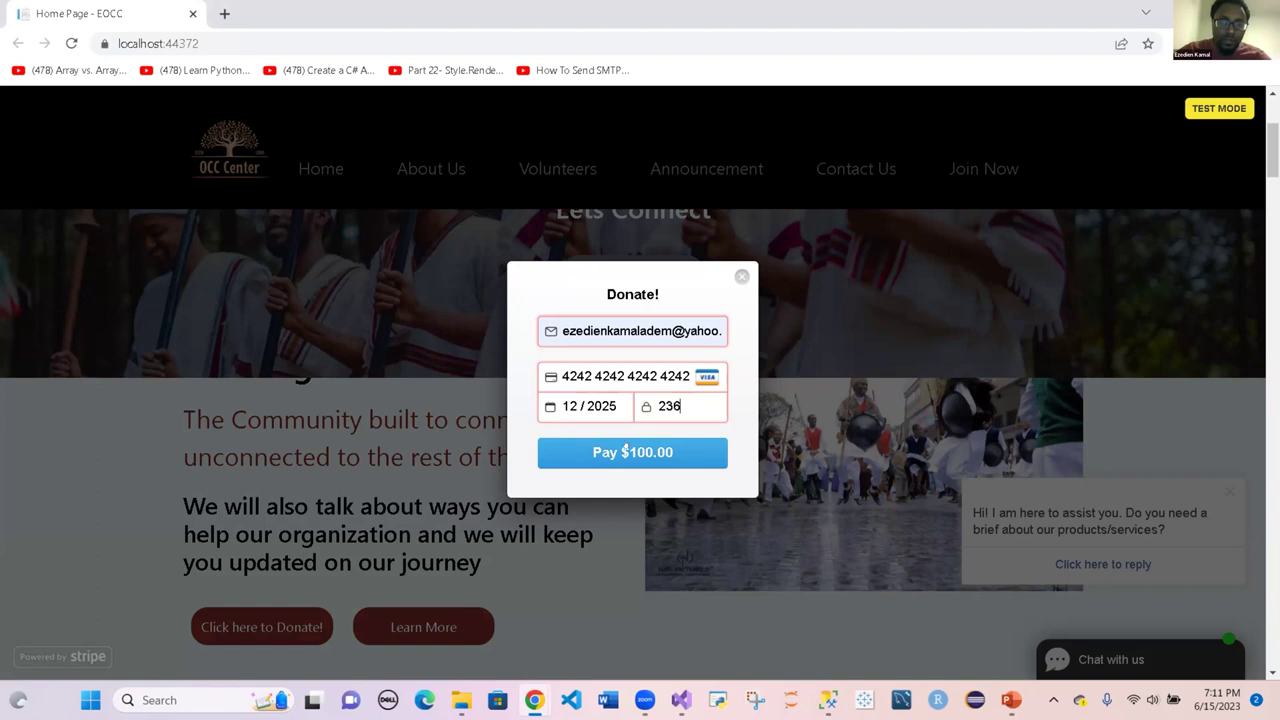
{"action": "left_click", "coordinate": [631, 449]}
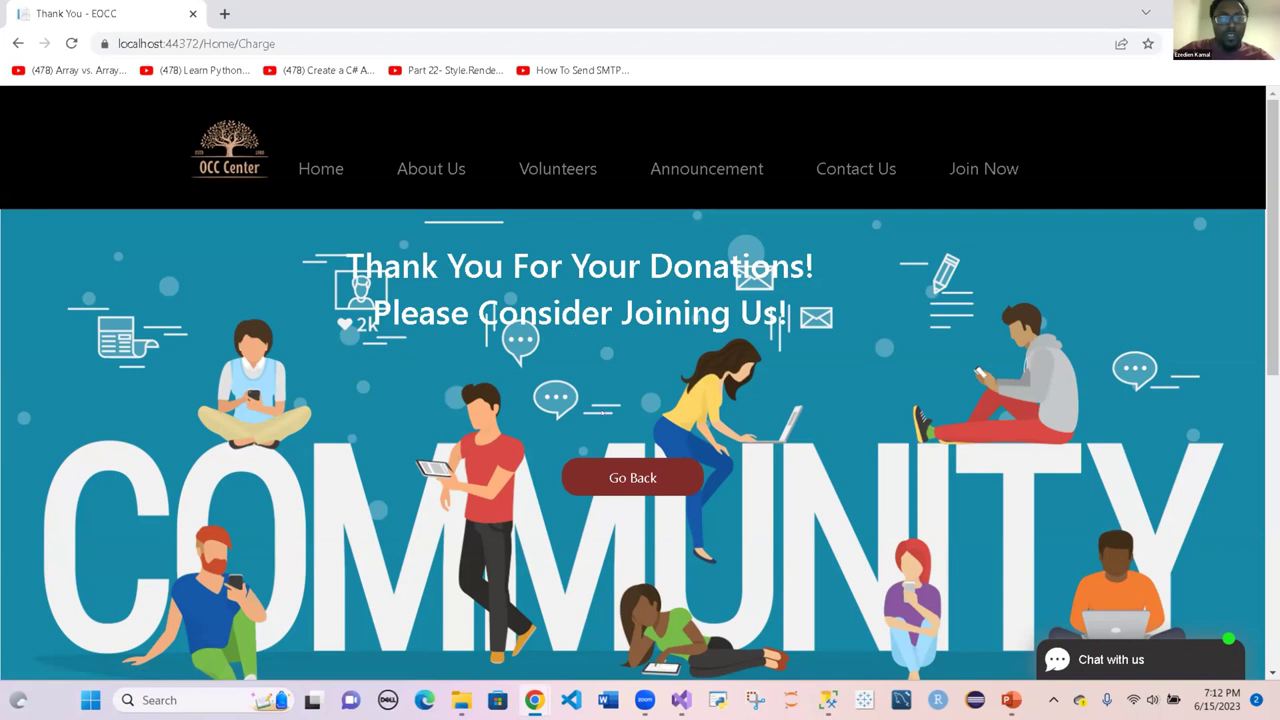
{"action": "left_click", "coordinate": [634, 466]}
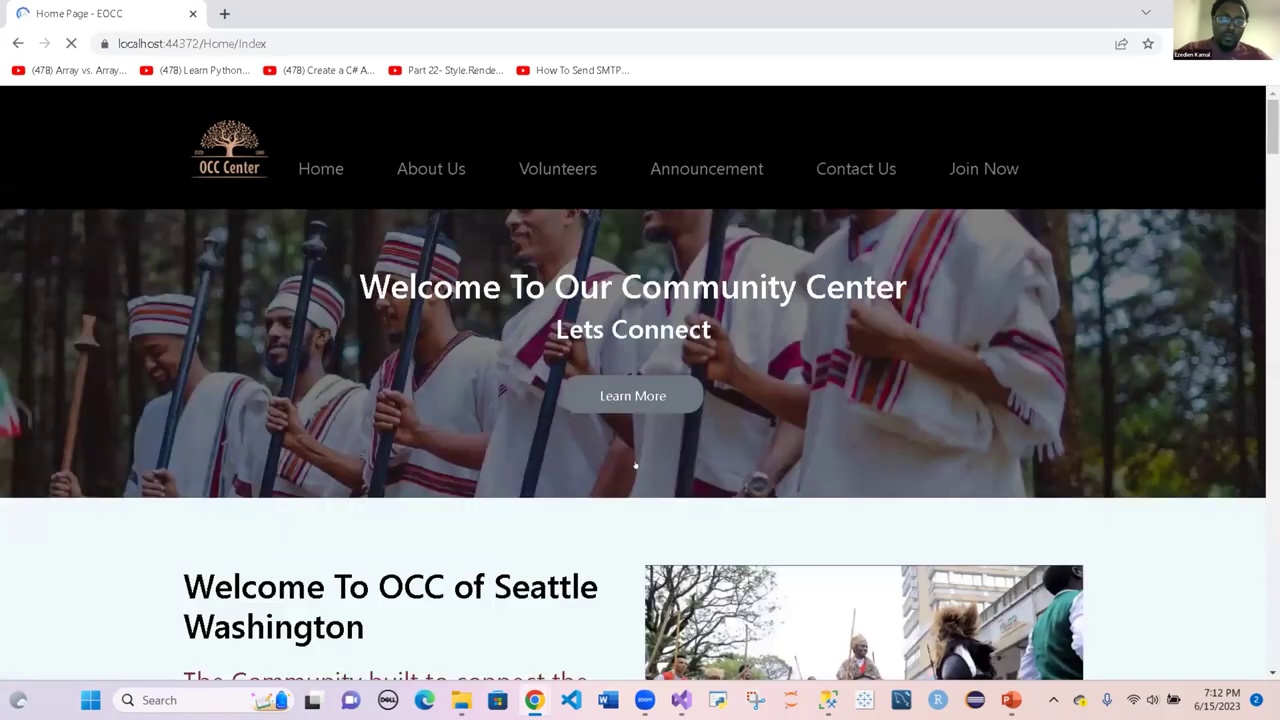
Open the Chat with us widget, start a chat session, and send 'hello' to support.
{"action": "scroll", "coordinate": [634, 466], "scroll_direction": "down", "scroll_amount": 3}
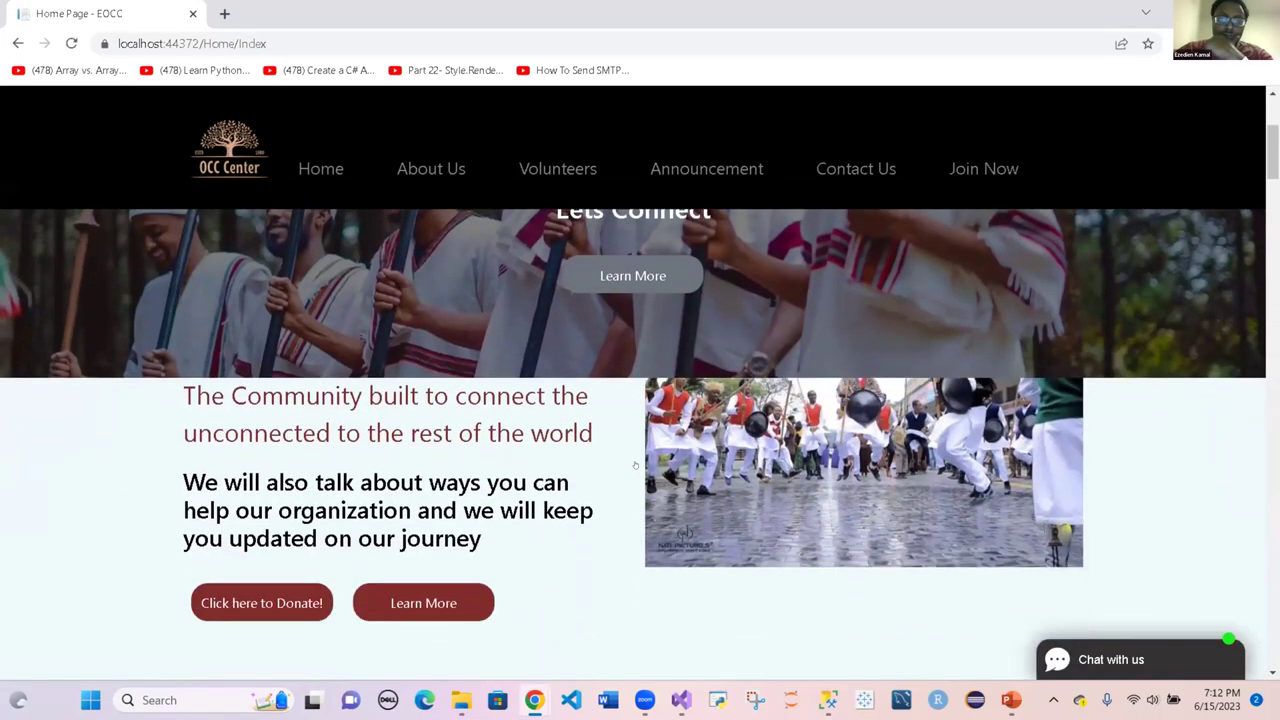
{"action": "scroll", "coordinate": [634, 466], "scroll_direction": "down", "scroll_amount": 1}
{"action": "scroll", "coordinate": [1068, 539], "scroll_direction": "up", "scroll_amount": 2}
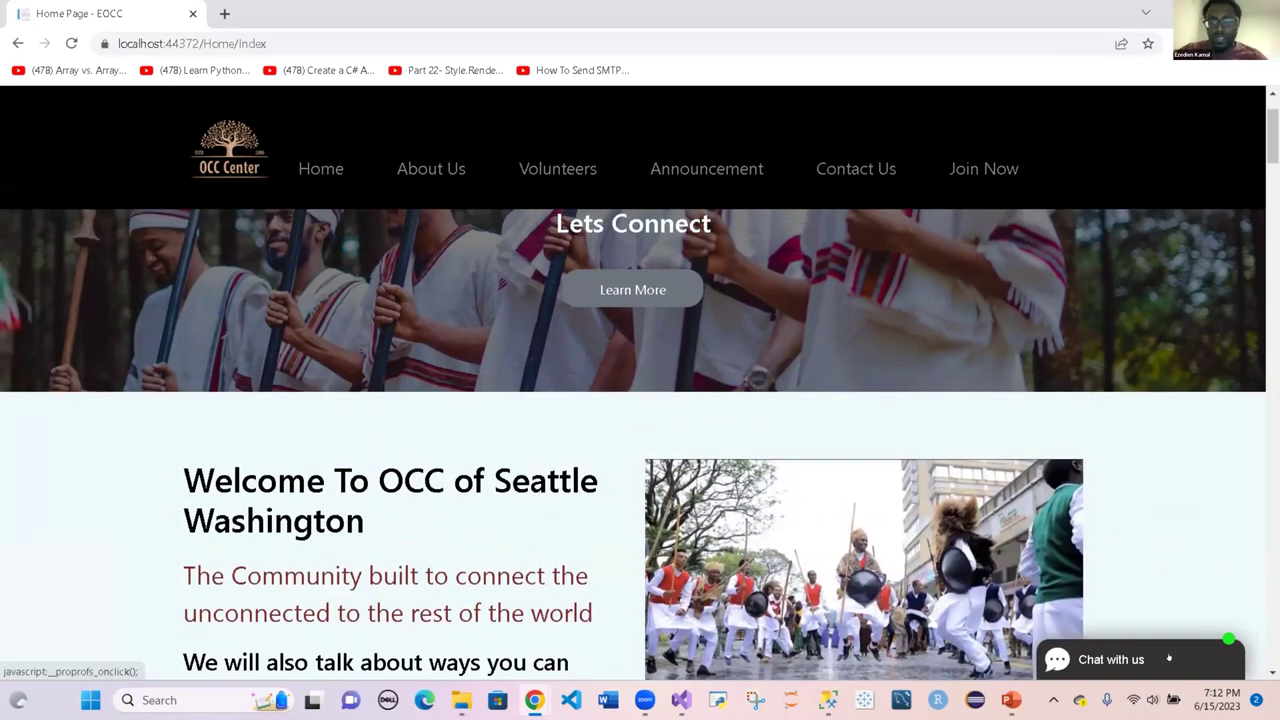
{"action": "left_click", "coordinate": [1168, 658]}
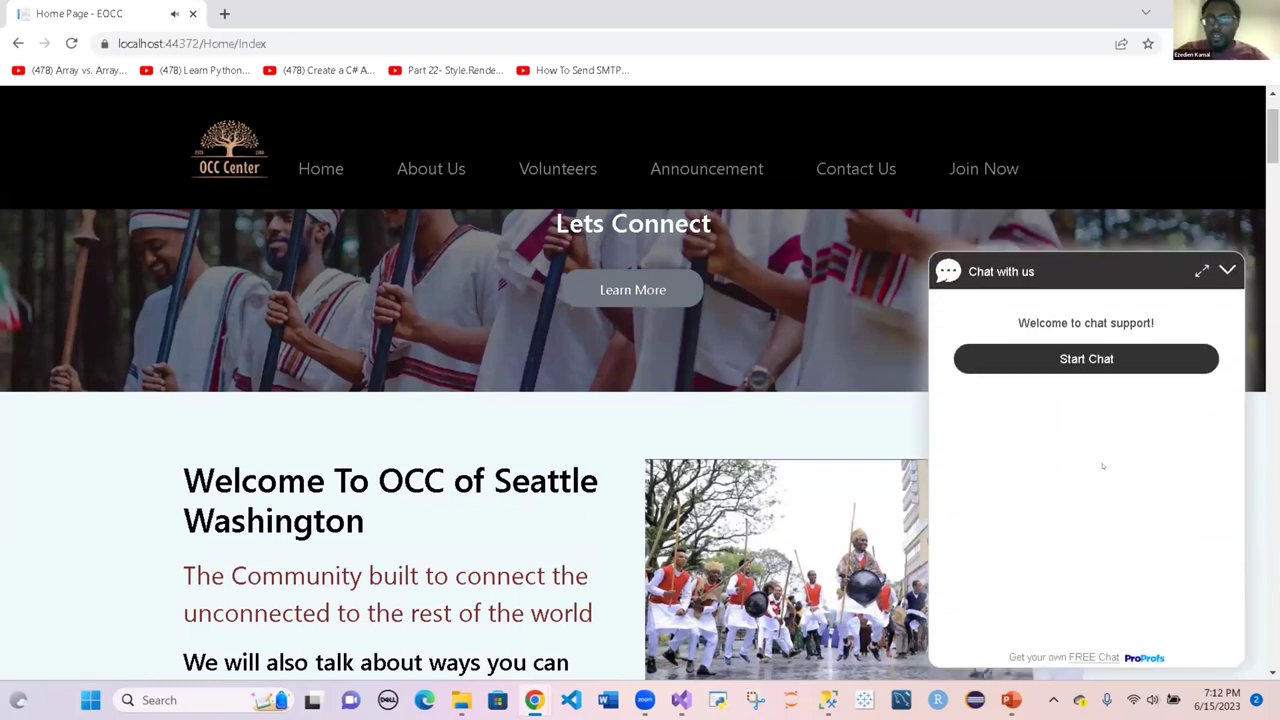
{"action": "left_click", "coordinate": [1043, 357]}
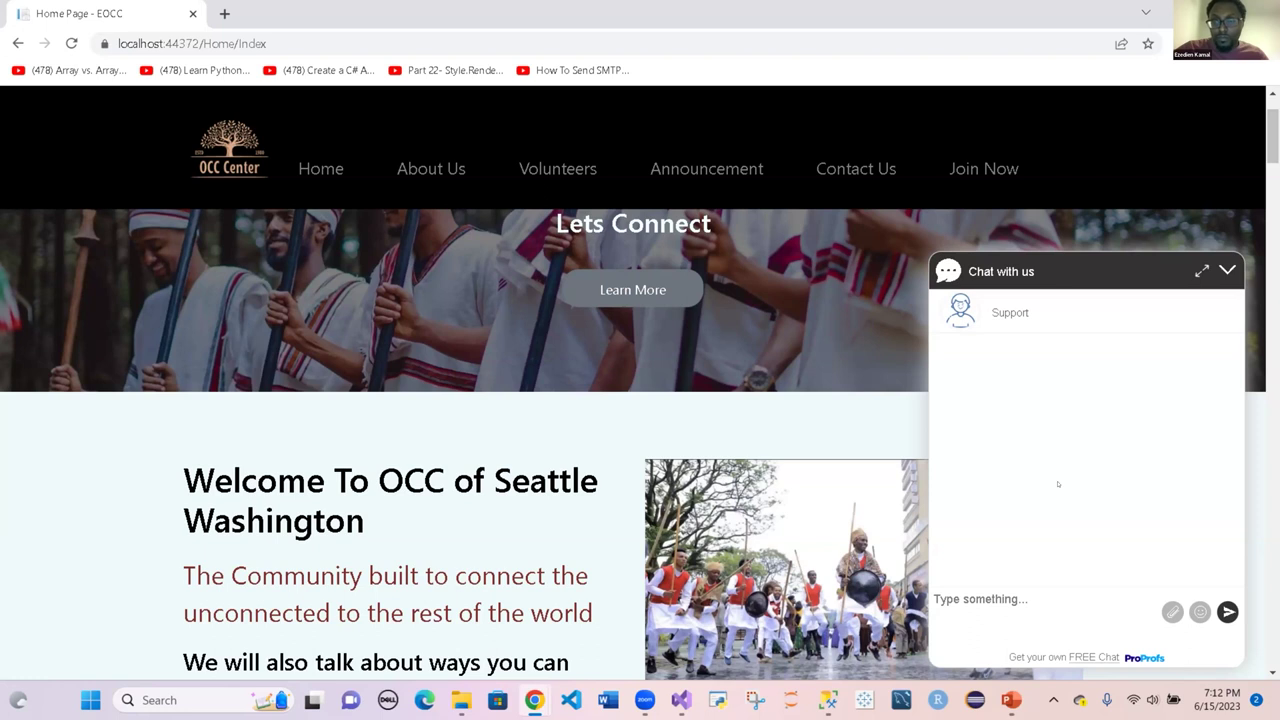
{"action": "left_click", "coordinate": [1040, 611]}
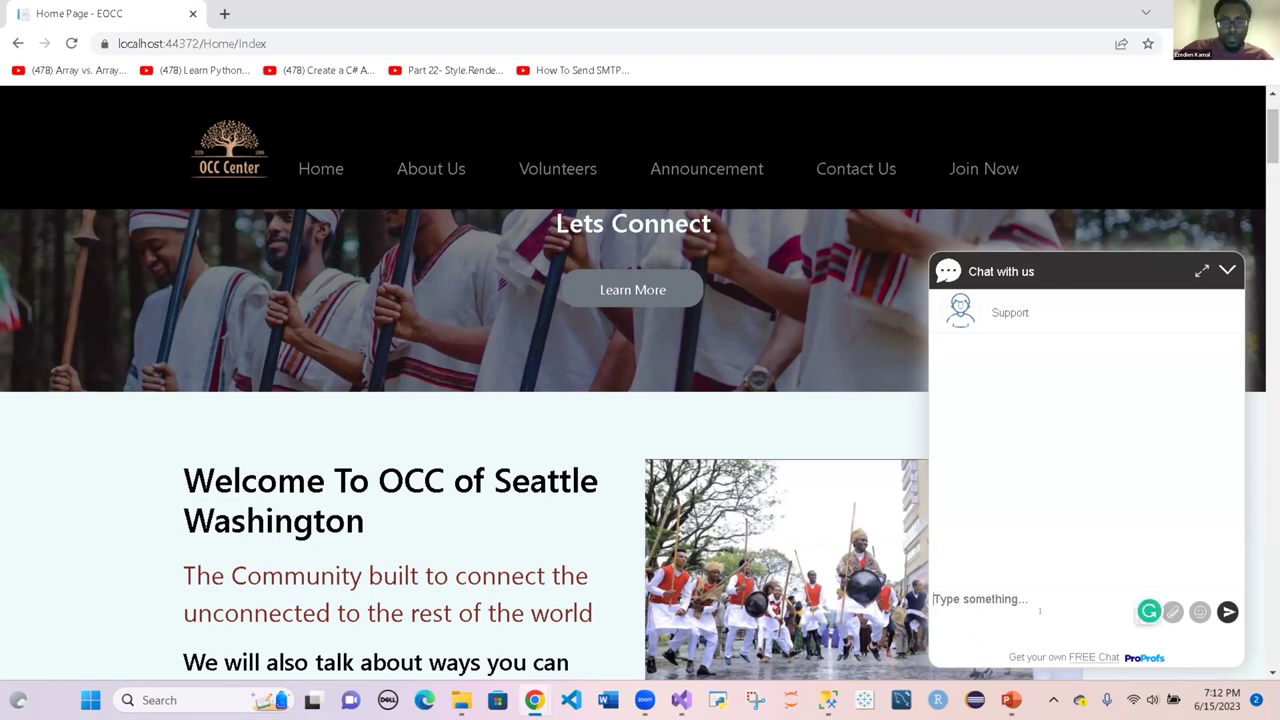
{"action": "type", "text": "hiello"}
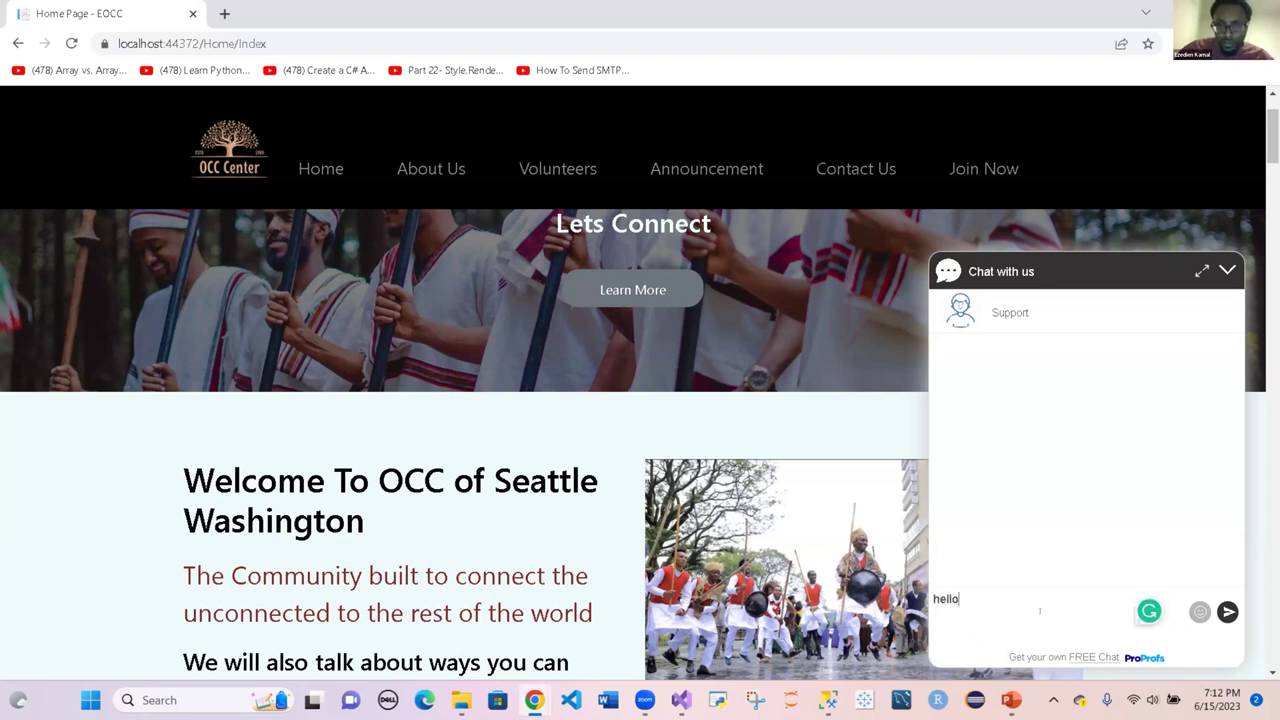
{"action": "key", "text": "Return"}
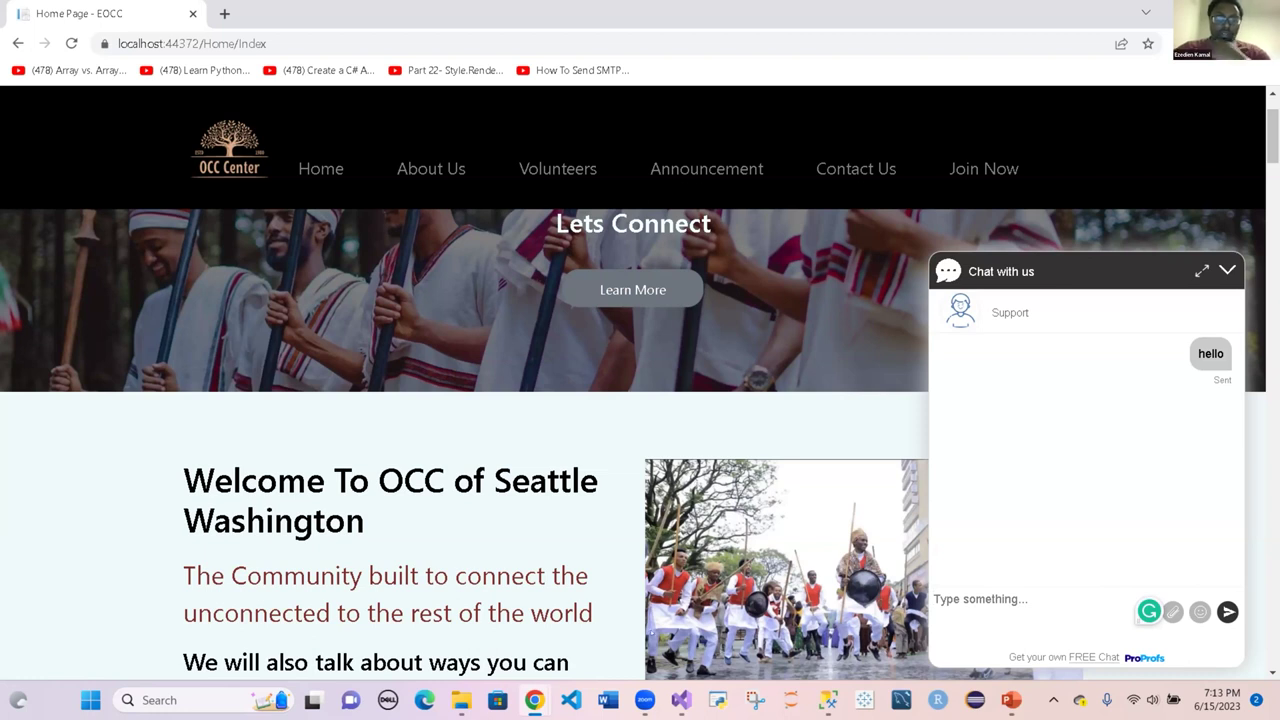
{"action": "scroll", "coordinate": [620, 465], "scroll_direction": "down", "scroll_amount": 3}
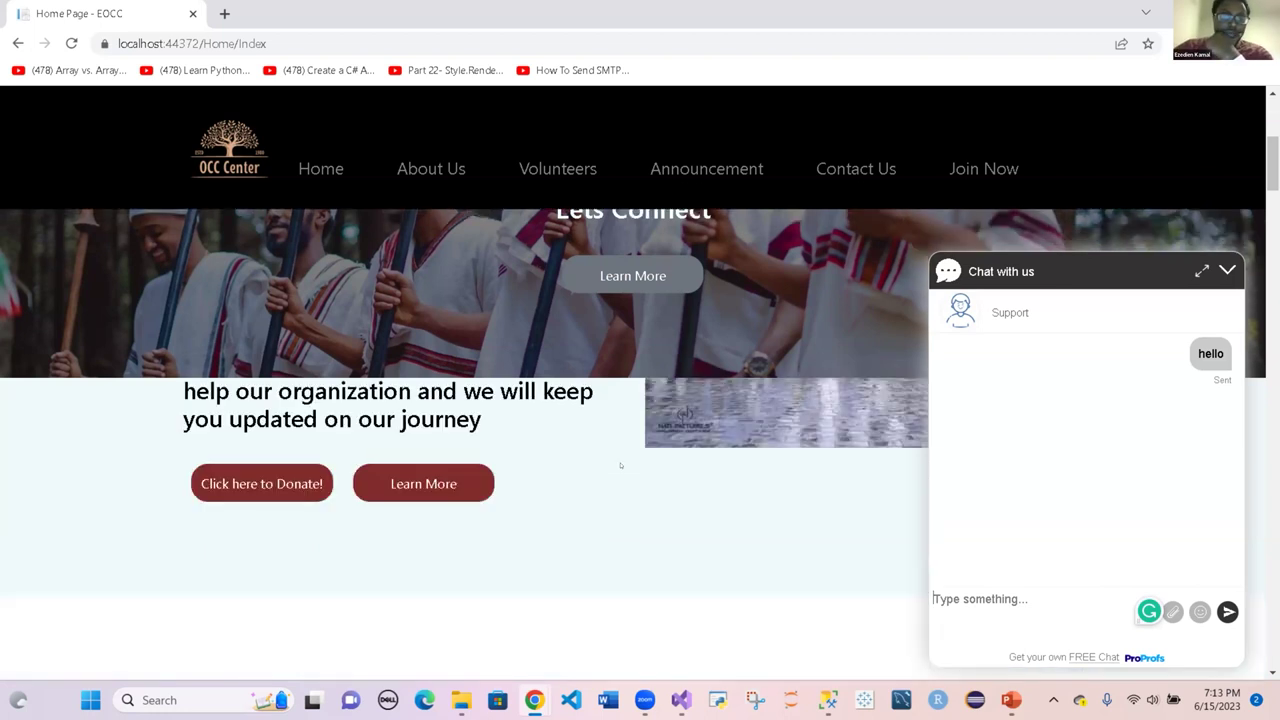
Jump to the About Us section and scroll down to Community Activities.
{"action": "left_click", "coordinate": [435, 170]}
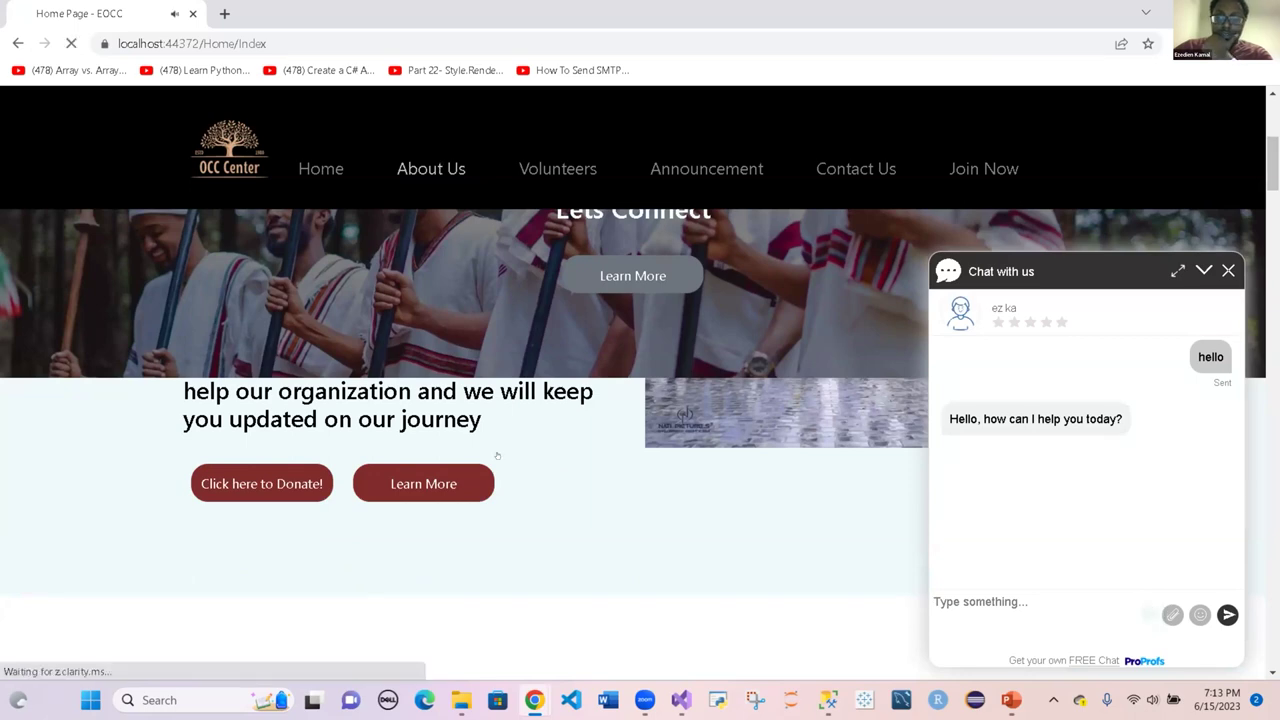
{"action": "scroll", "coordinate": [496, 456], "scroll_direction": "down", "scroll_amount": 5}
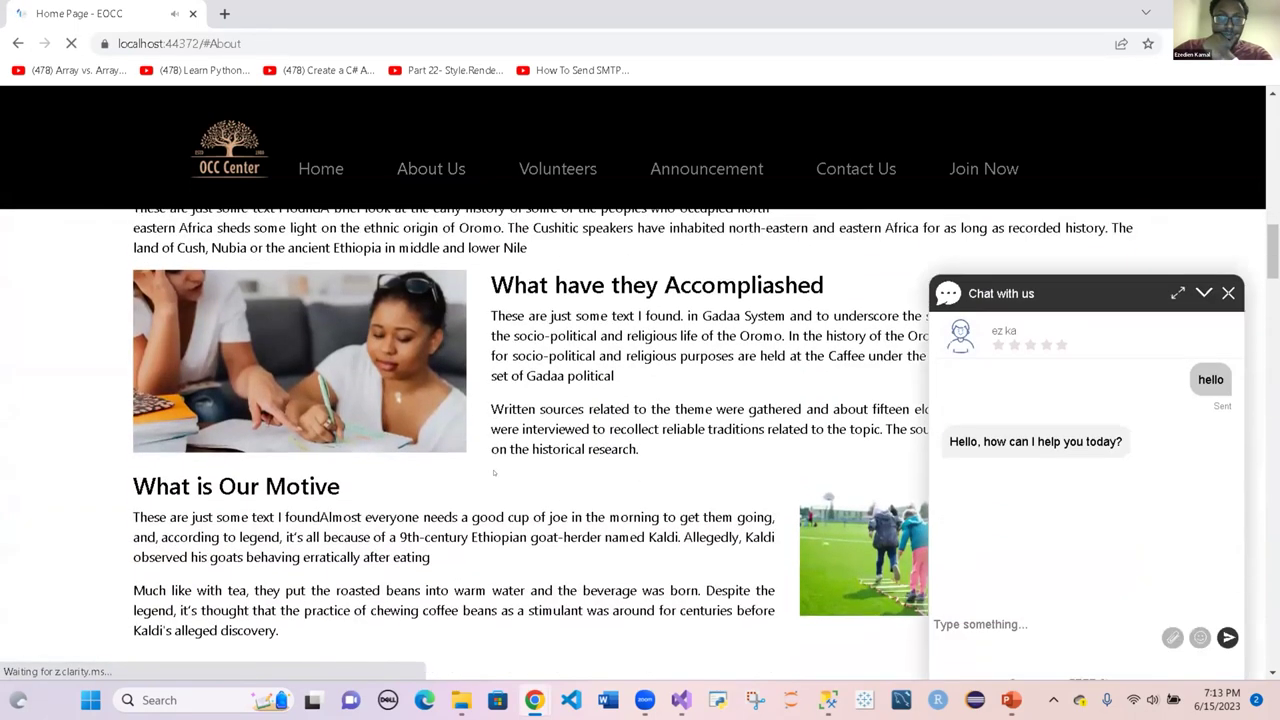
{"action": "scroll", "coordinate": [494, 473], "scroll_direction": "up", "scroll_amount": 3}
{"action": "scroll", "coordinate": [494, 473], "scroll_direction": "down", "scroll_amount": 1}
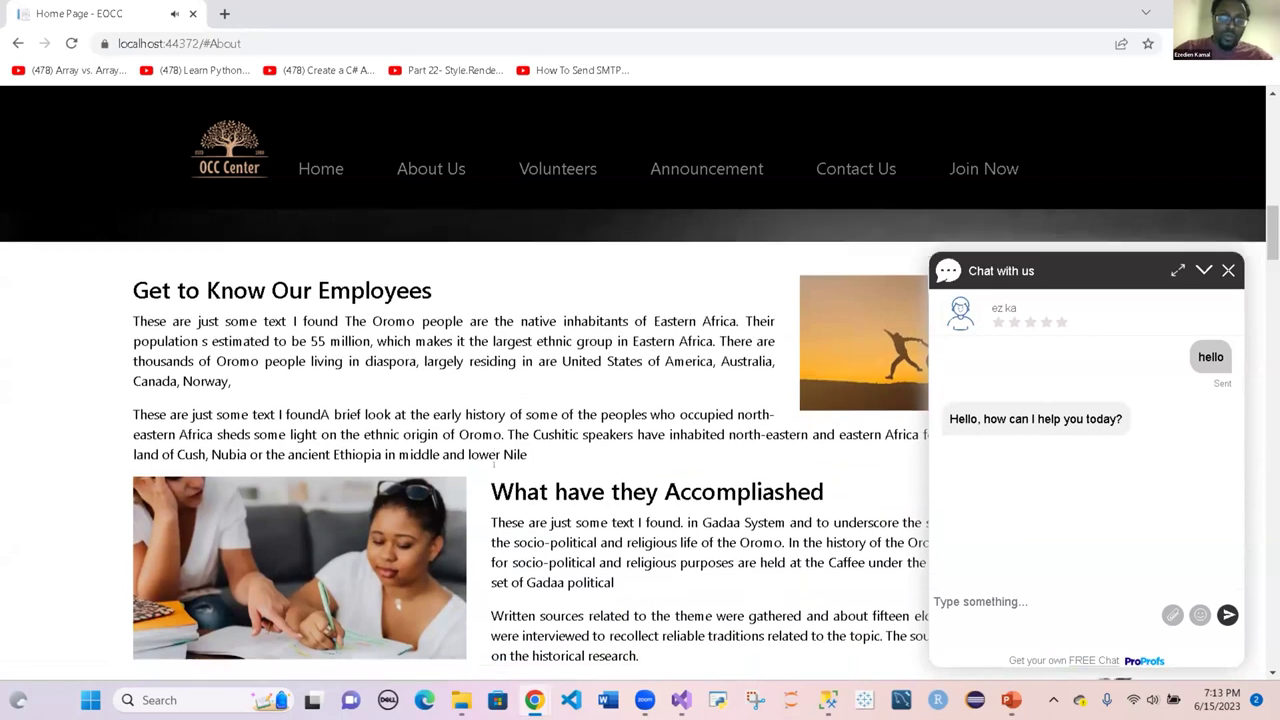
{"action": "scroll", "coordinate": [494, 463], "scroll_direction": "down", "scroll_amount": 3}
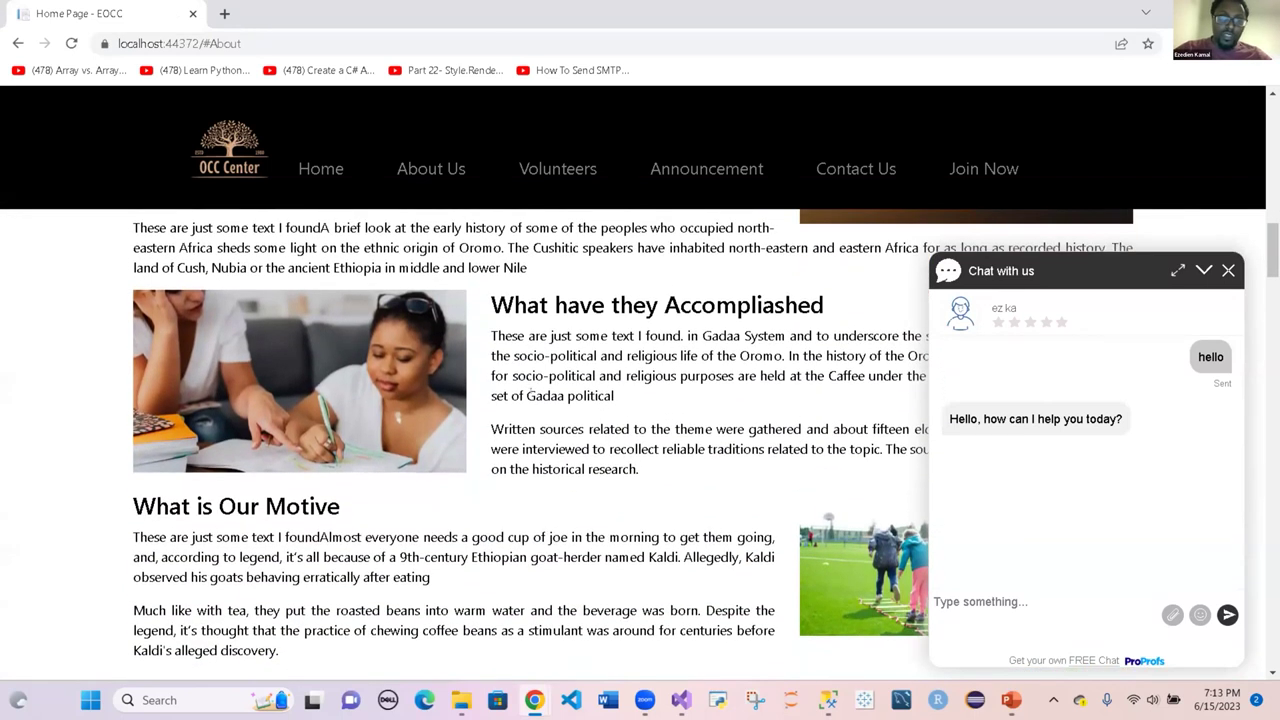
{"action": "scroll", "coordinate": [626, 469], "scroll_direction": "up", "scroll_amount": 2}
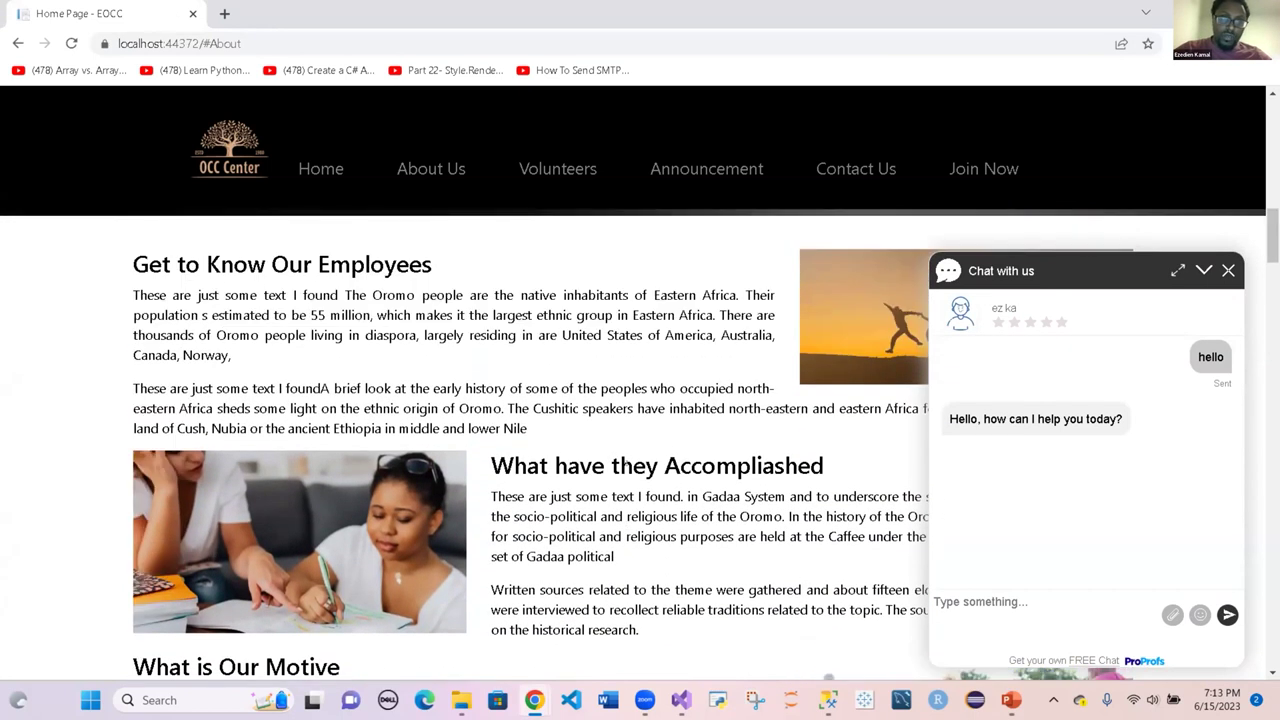
{"action": "scroll", "coordinate": [675, 398], "scroll_direction": "down", "scroll_amount": 5}
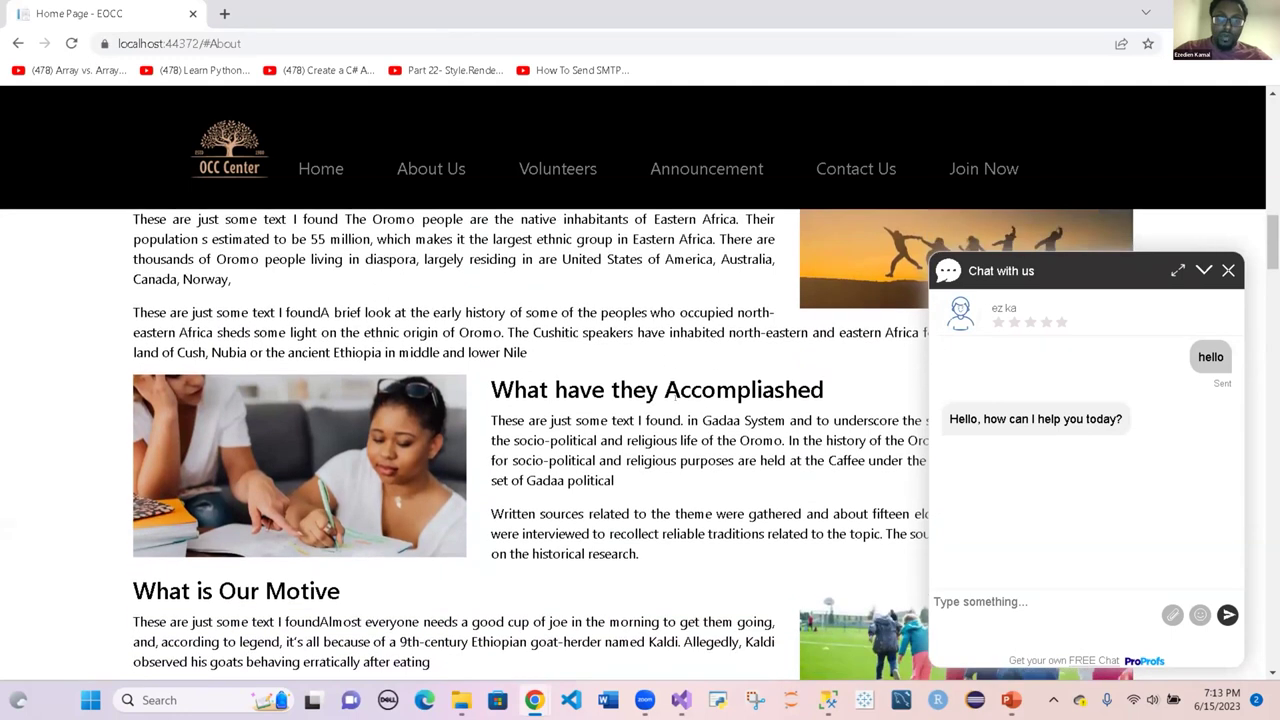
{"action": "scroll", "coordinate": [675, 400], "scroll_direction": "down", "scroll_amount": 4}
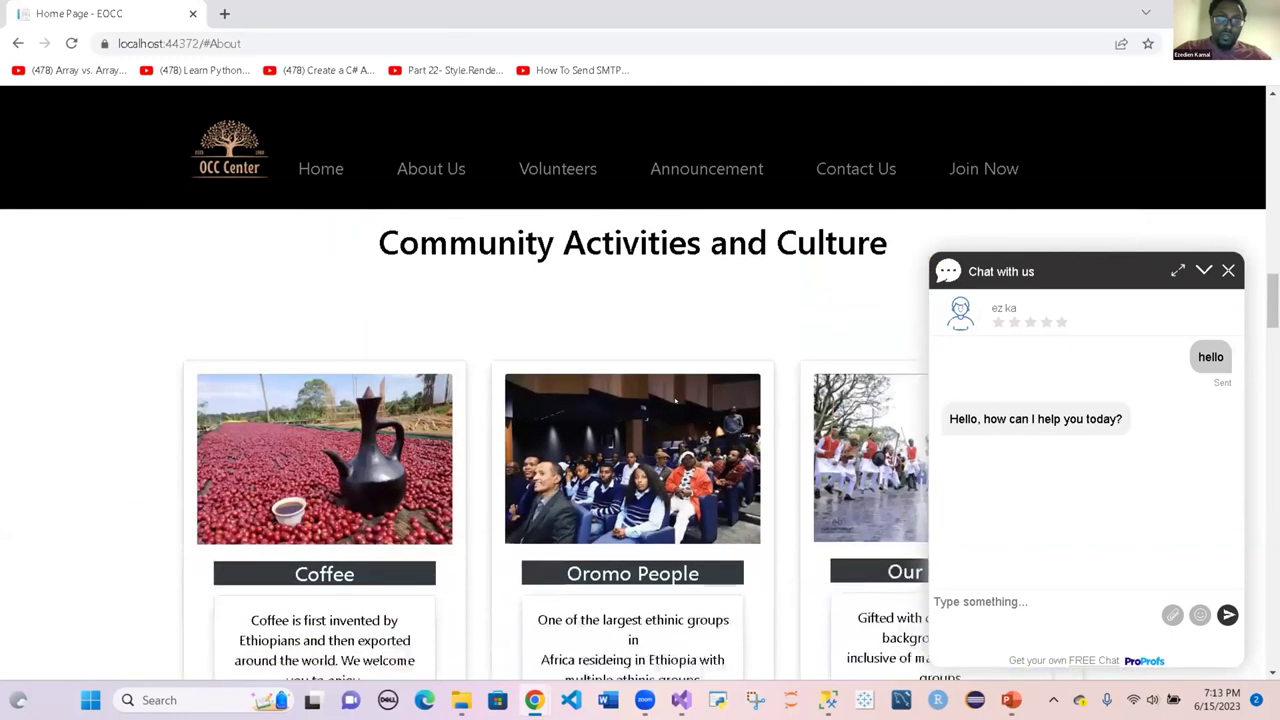
Minimize the support chat, open the Coffee card's profile, and go back to the home page.
{"action": "left_click", "coordinate": [1203, 271]}
{"action": "scroll", "coordinate": [858, 376], "scroll_direction": "up", "scroll_amount": 2}
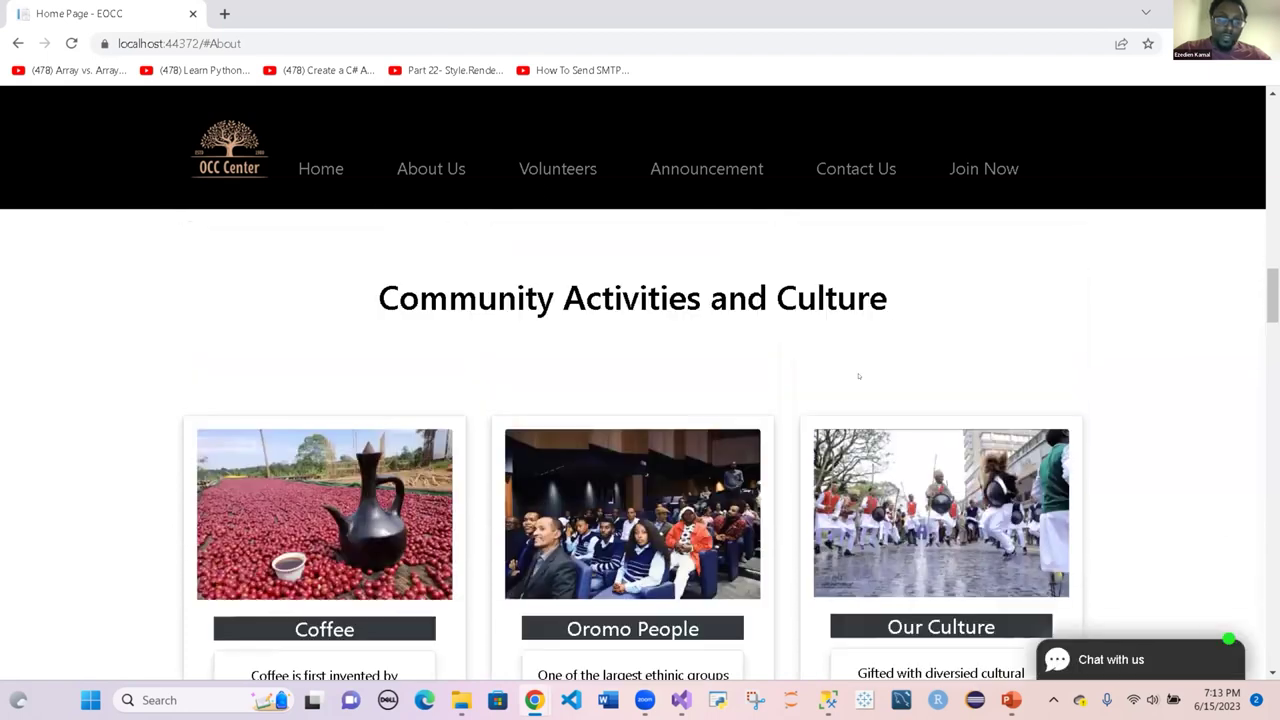
{"action": "scroll", "coordinate": [858, 376], "scroll_direction": "down", "scroll_amount": 3}
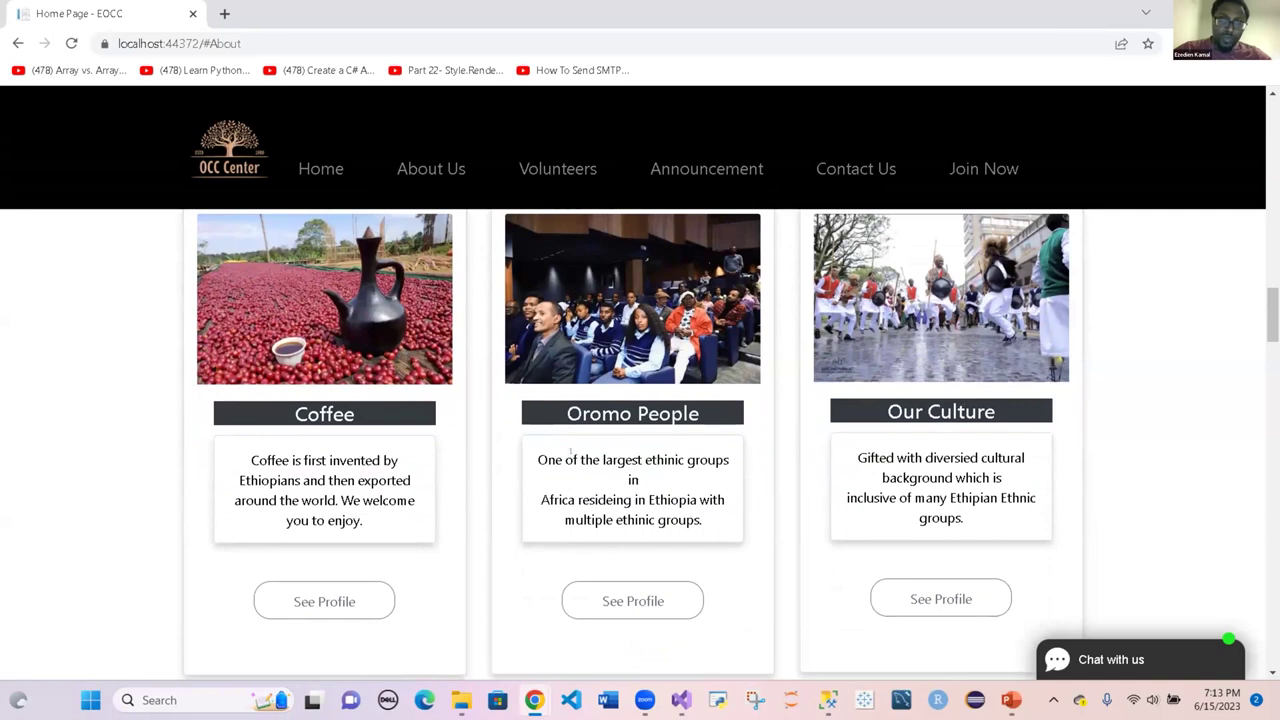
{"action": "scroll", "coordinate": [560, 440], "scroll_direction": "down", "scroll_amount": 1}
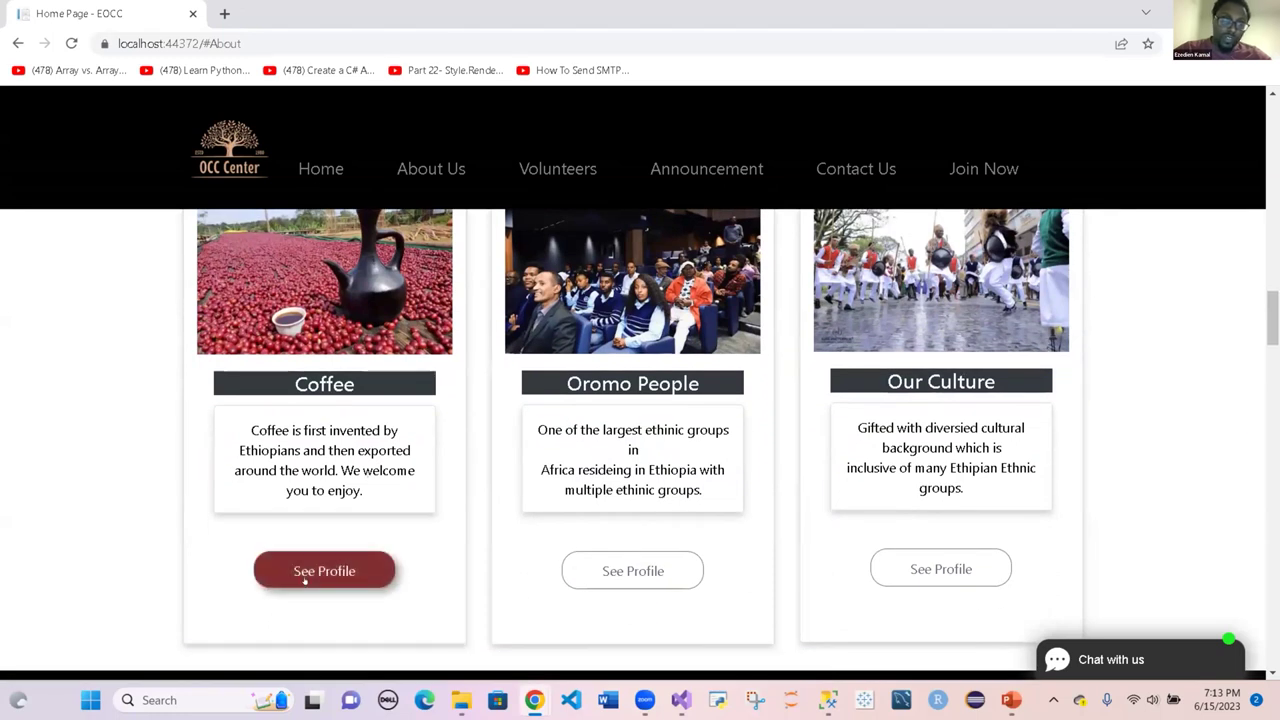
{"action": "left_click", "coordinate": [367, 573]}
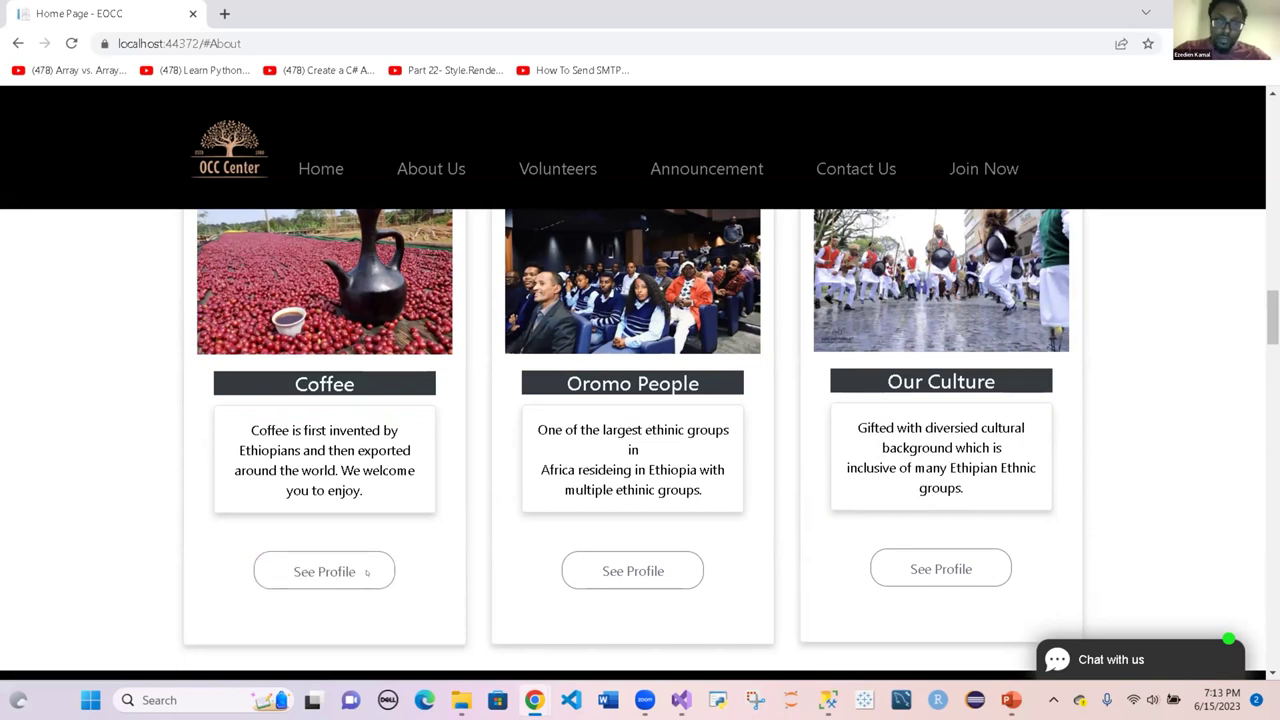
{"action": "left_click", "coordinate": [367, 573]}
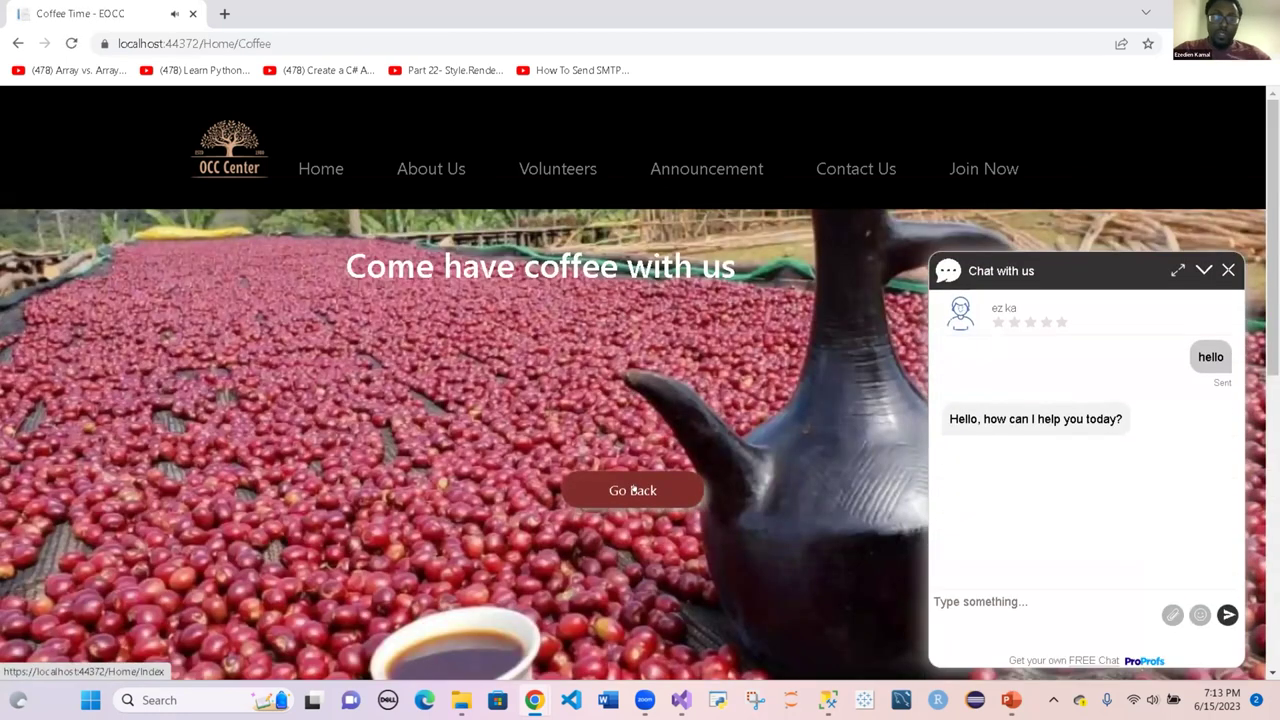
{"action": "left_click", "coordinate": [632, 488]}
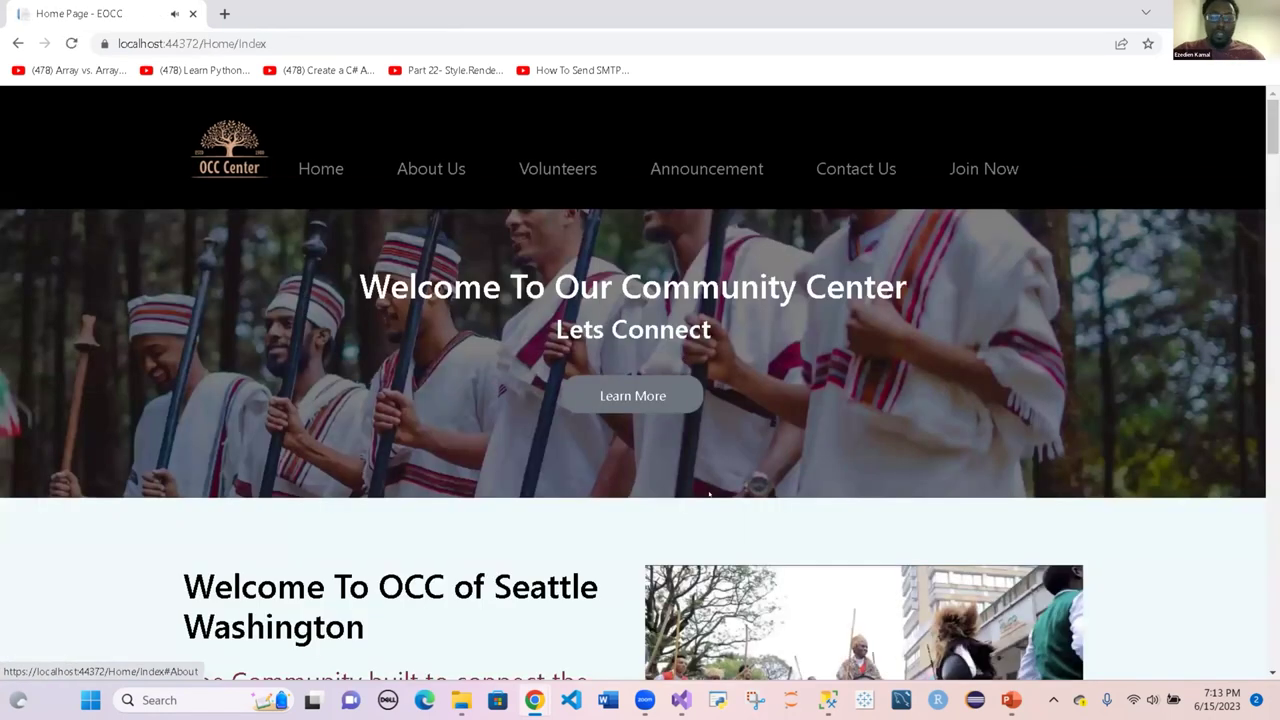
{"action": "scroll", "coordinate": [709, 494], "scroll_direction": "down", "scroll_amount": 2}
End the support chat session and browse through the Volunteers section.
{"action": "left_click", "coordinate": [558, 168]}
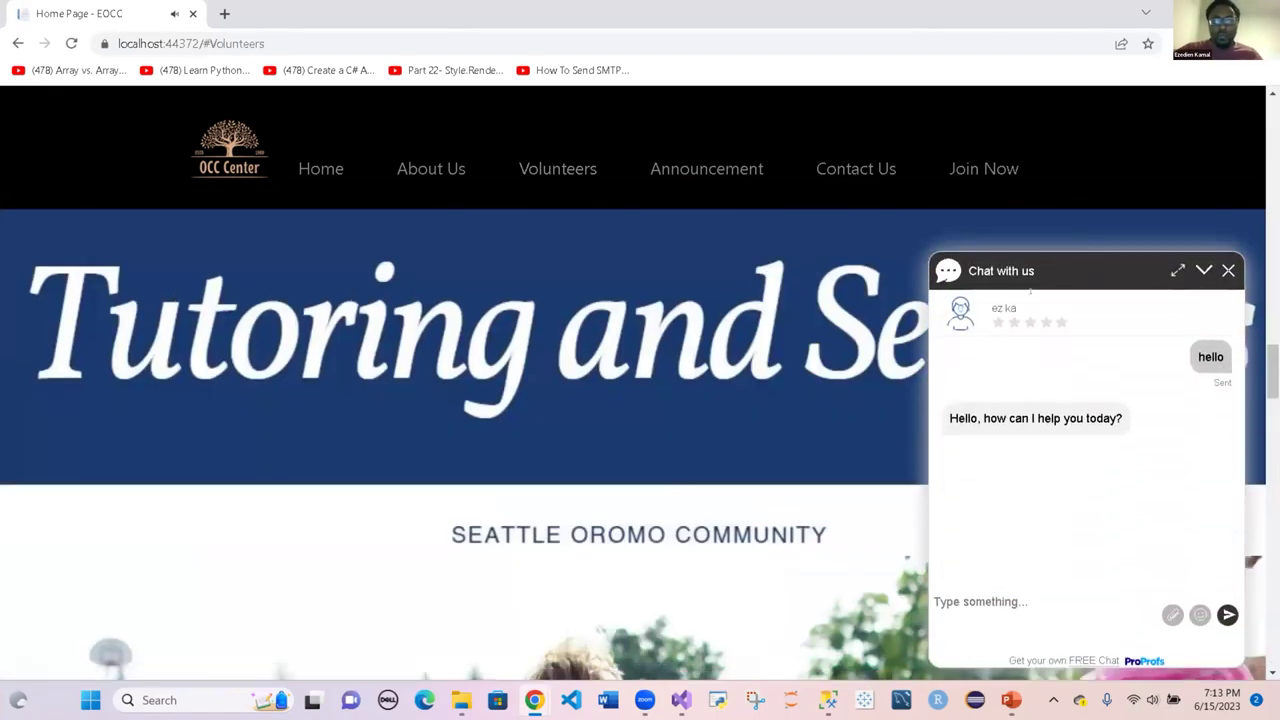
{"action": "left_click", "coordinate": [1228, 270]}
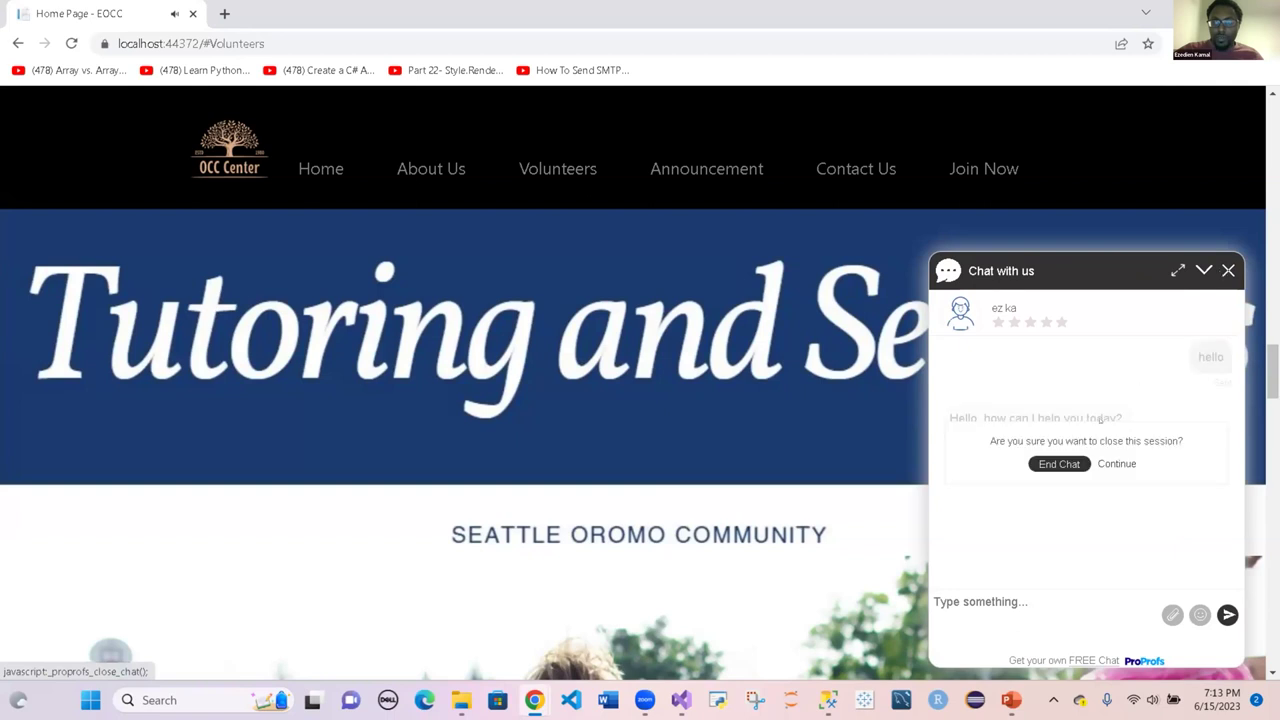
{"action": "left_click", "coordinate": [1050, 463]}
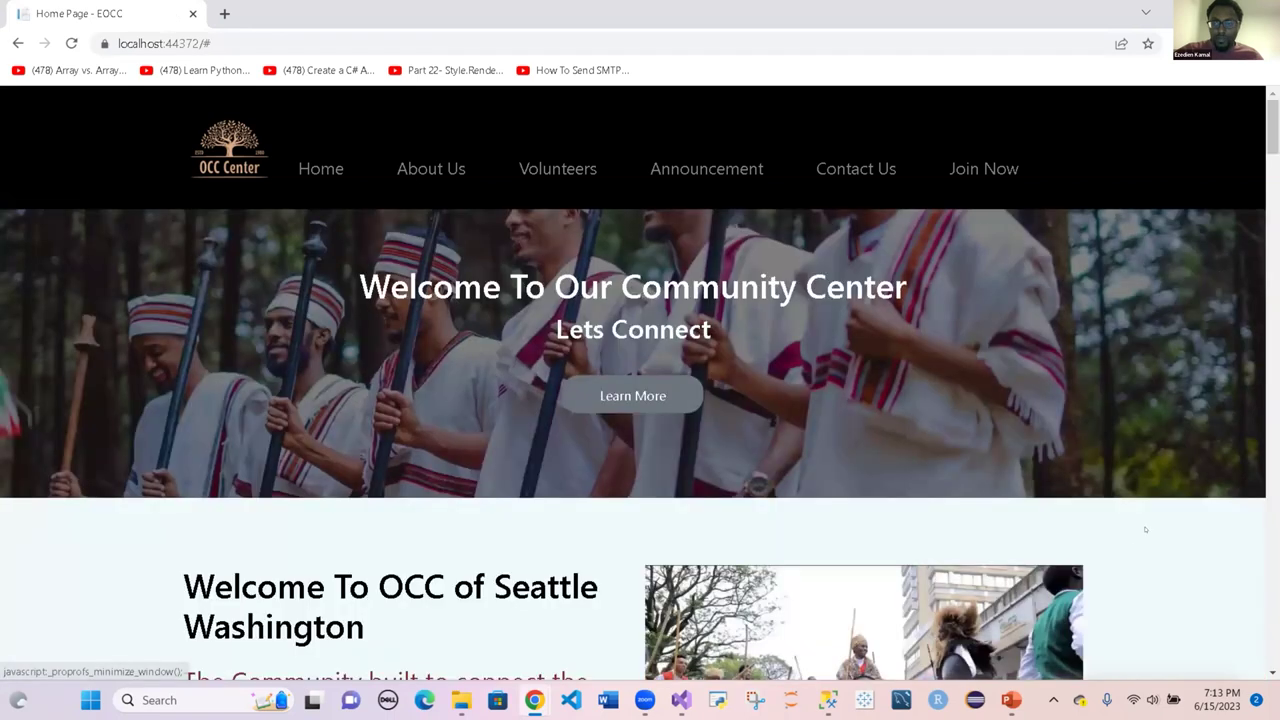
{"action": "scroll", "coordinate": [922, 580], "scroll_direction": "down", "scroll_amount": 1}
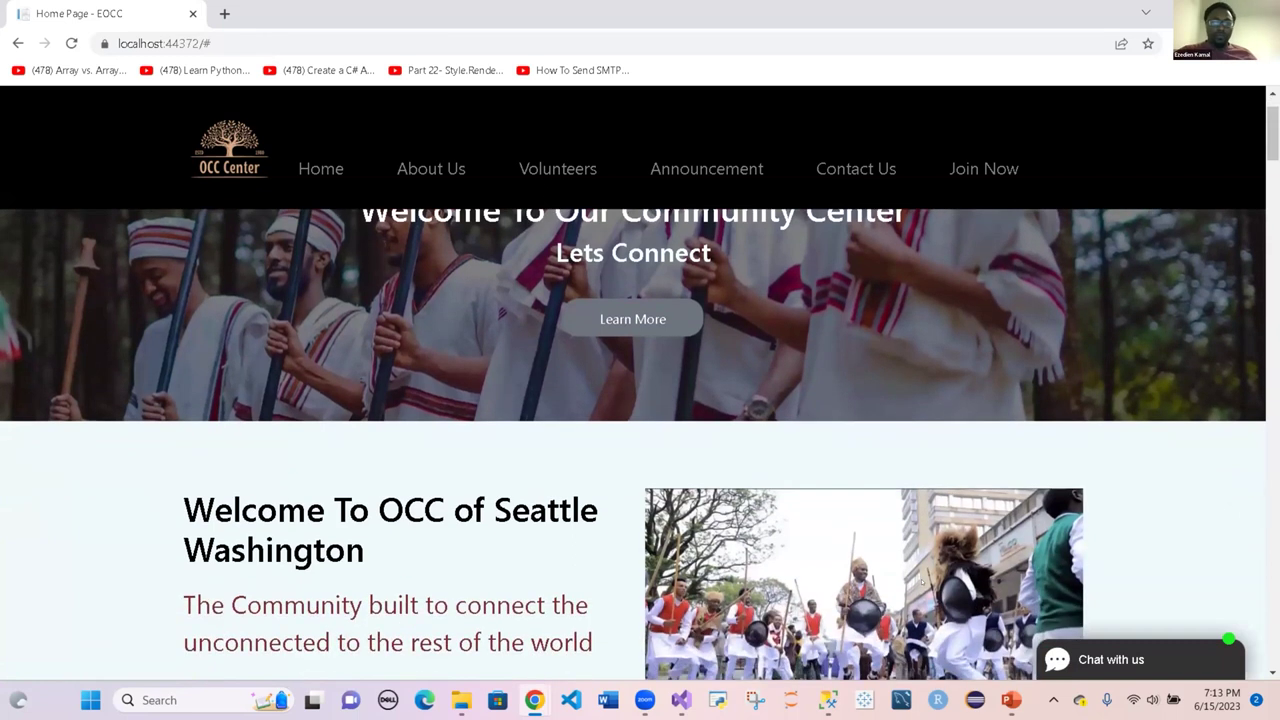
{"action": "left_click", "coordinate": [560, 165]}
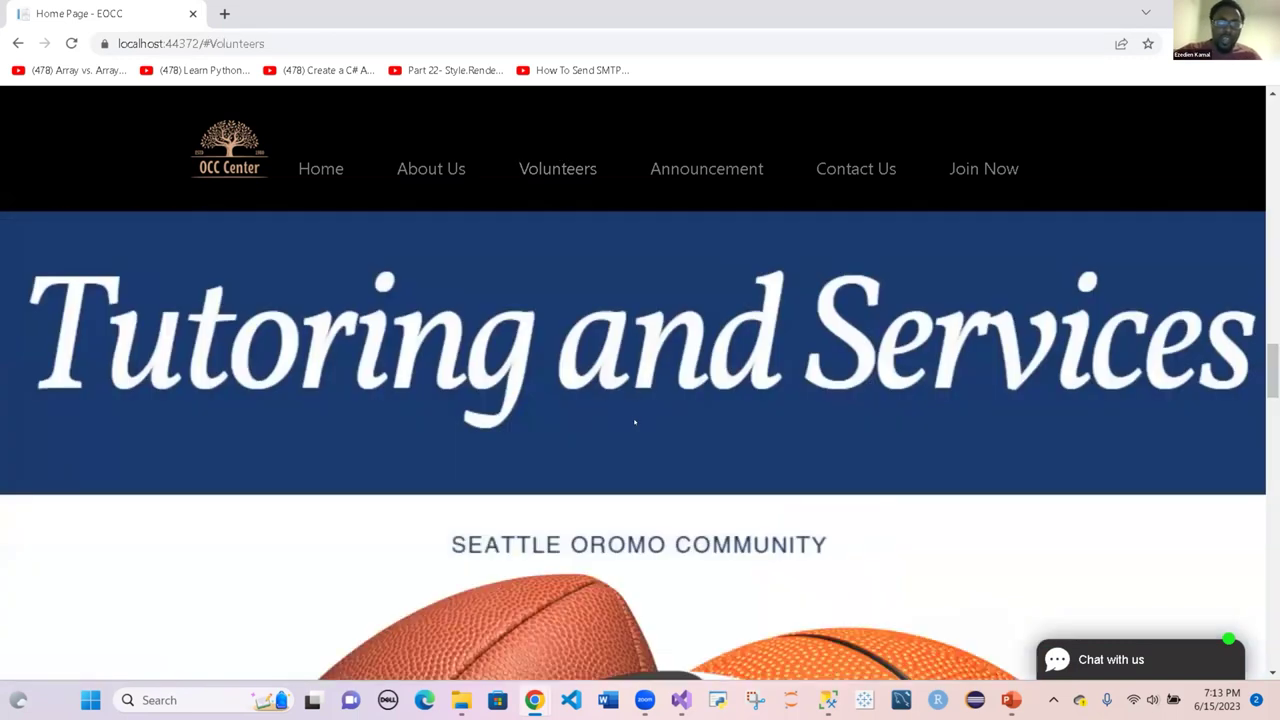
{"action": "scroll", "coordinate": [613, 355], "scroll_direction": "down", "scroll_amount": 2}
{"action": "scroll", "coordinate": [635, 421], "scroll_direction": "down", "scroll_amount": 5}
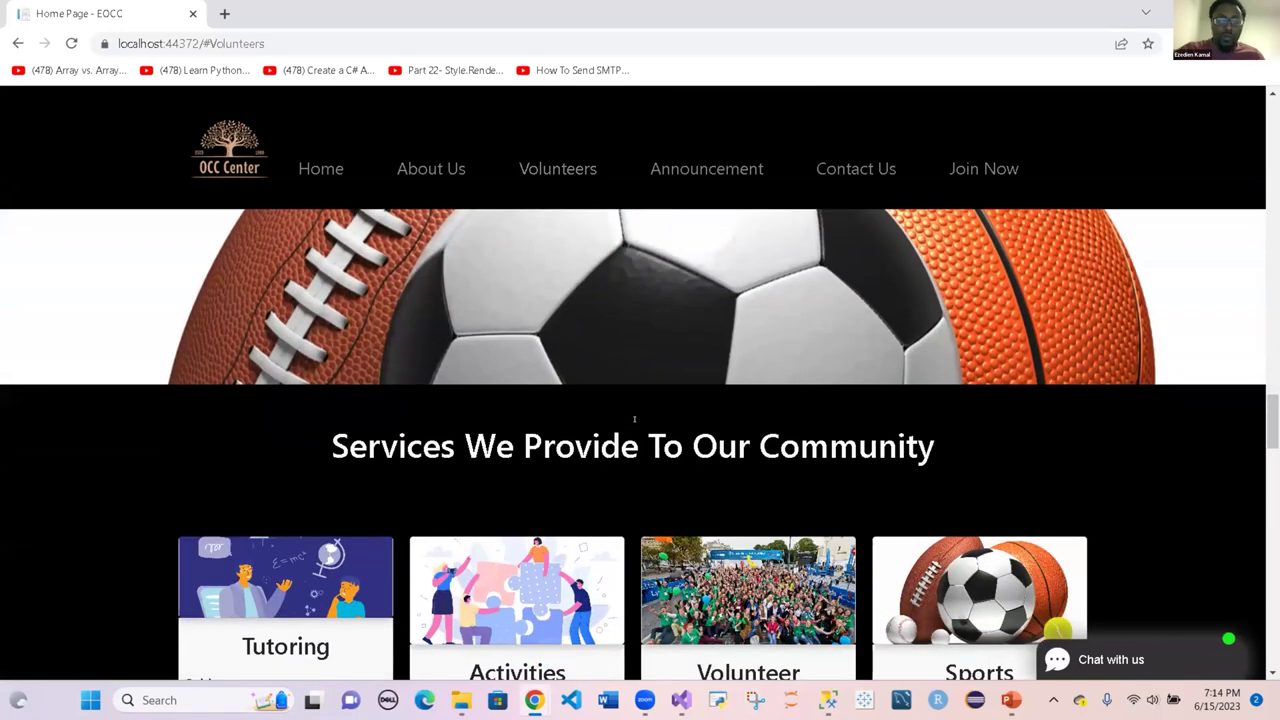
{"action": "scroll", "coordinate": [634, 419], "scroll_direction": "down", "scroll_amount": 3}
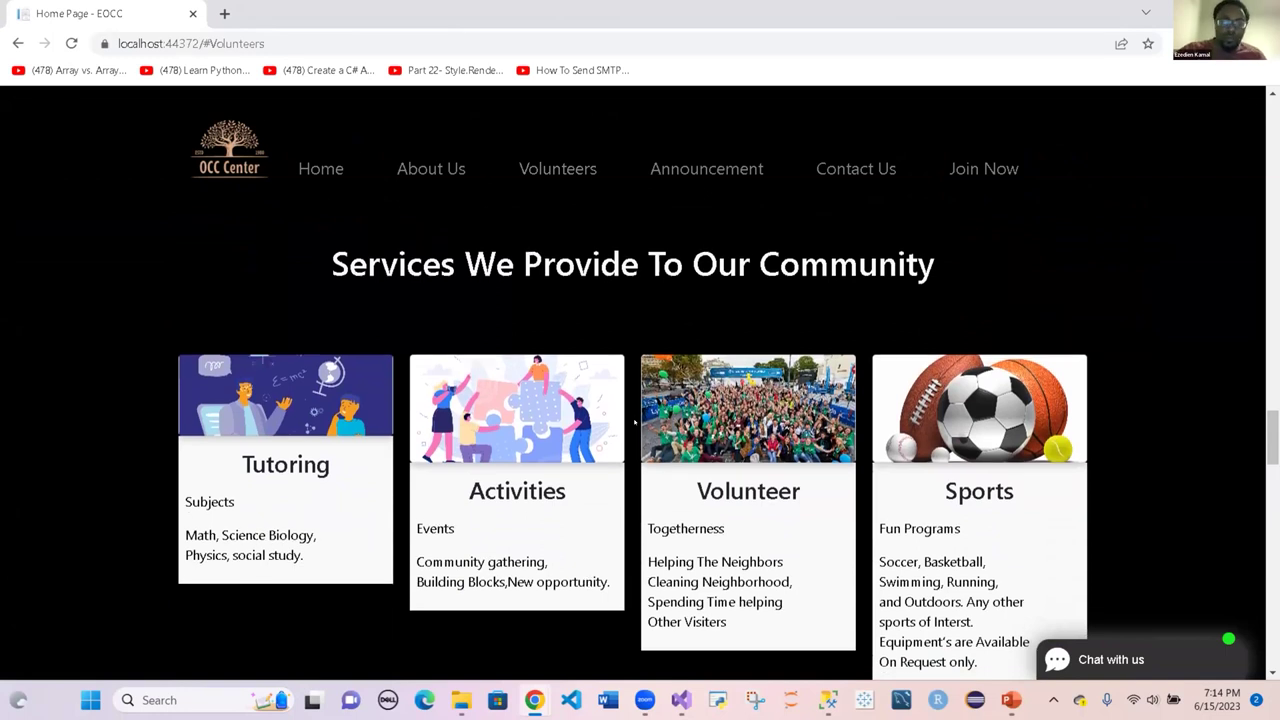
{"action": "scroll", "coordinate": [634, 422], "scroll_direction": "down", "scroll_amount": 3}
{"action": "scroll", "coordinate": [634, 422], "scroll_direction": "down", "scroll_amount": 3}
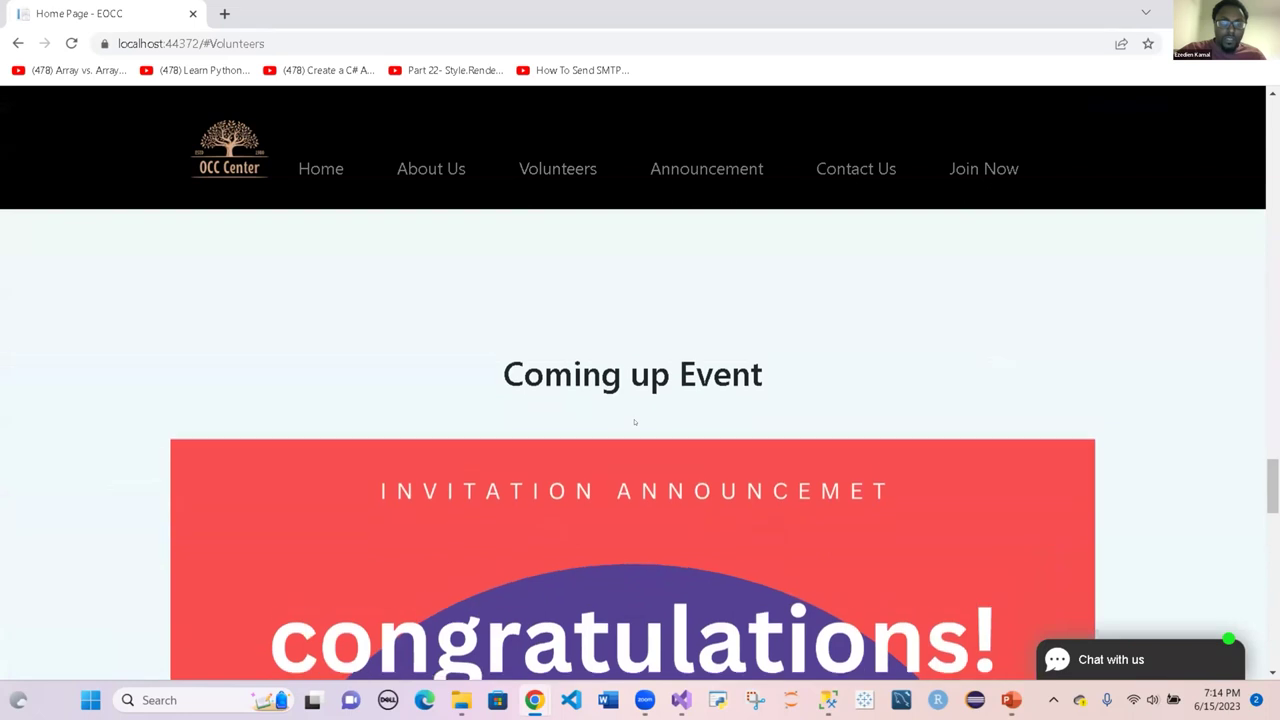
Browse the Announcement section, return to the top, and open the Contact Us page.
{"action": "left_click", "coordinate": [698, 172]}
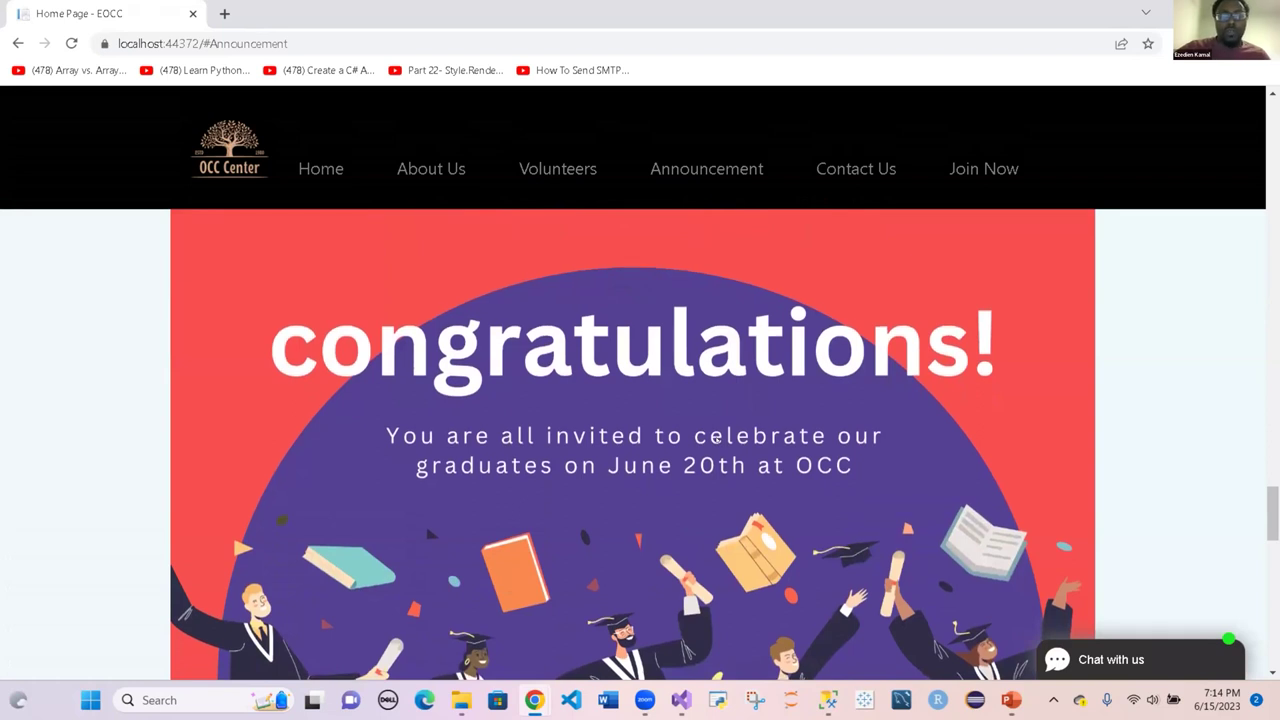
{"action": "scroll", "coordinate": [717, 437], "scroll_direction": "down", "scroll_amount": 3}
{"action": "scroll", "coordinate": [717, 437], "scroll_direction": "down", "scroll_amount": 2}
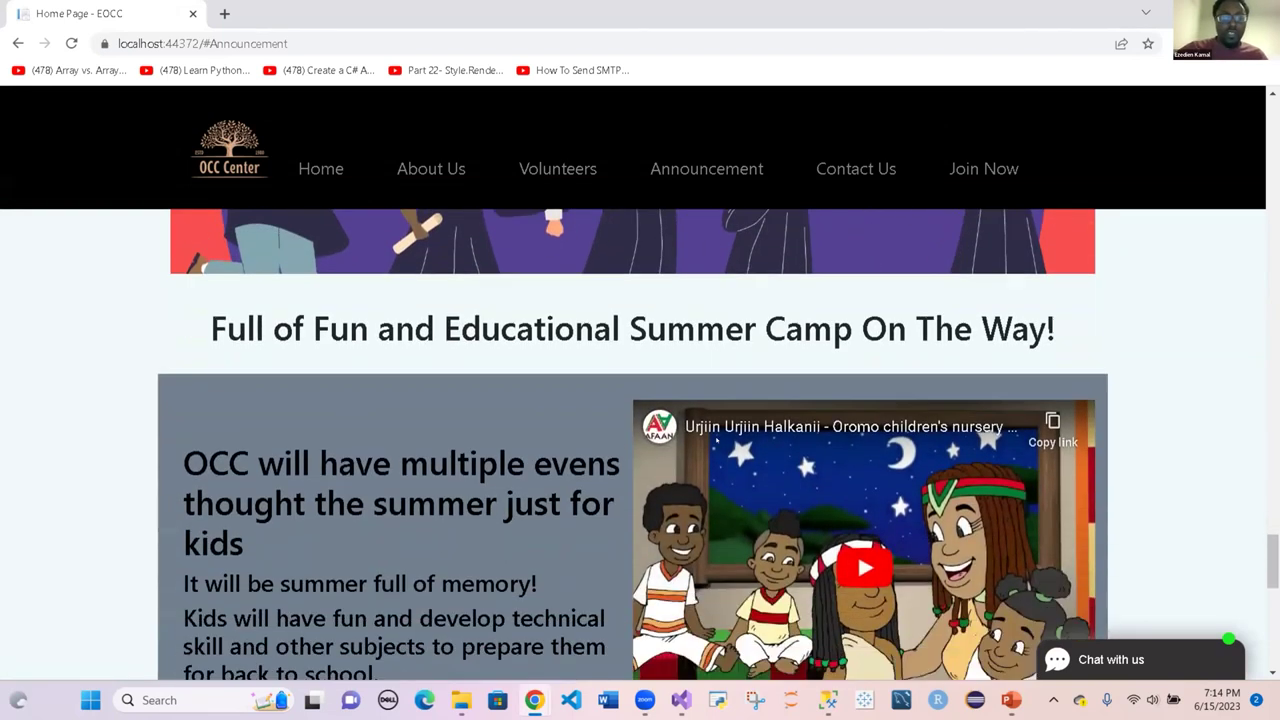
{"action": "scroll", "coordinate": [717, 440], "scroll_direction": "up", "scroll_amount": 1}
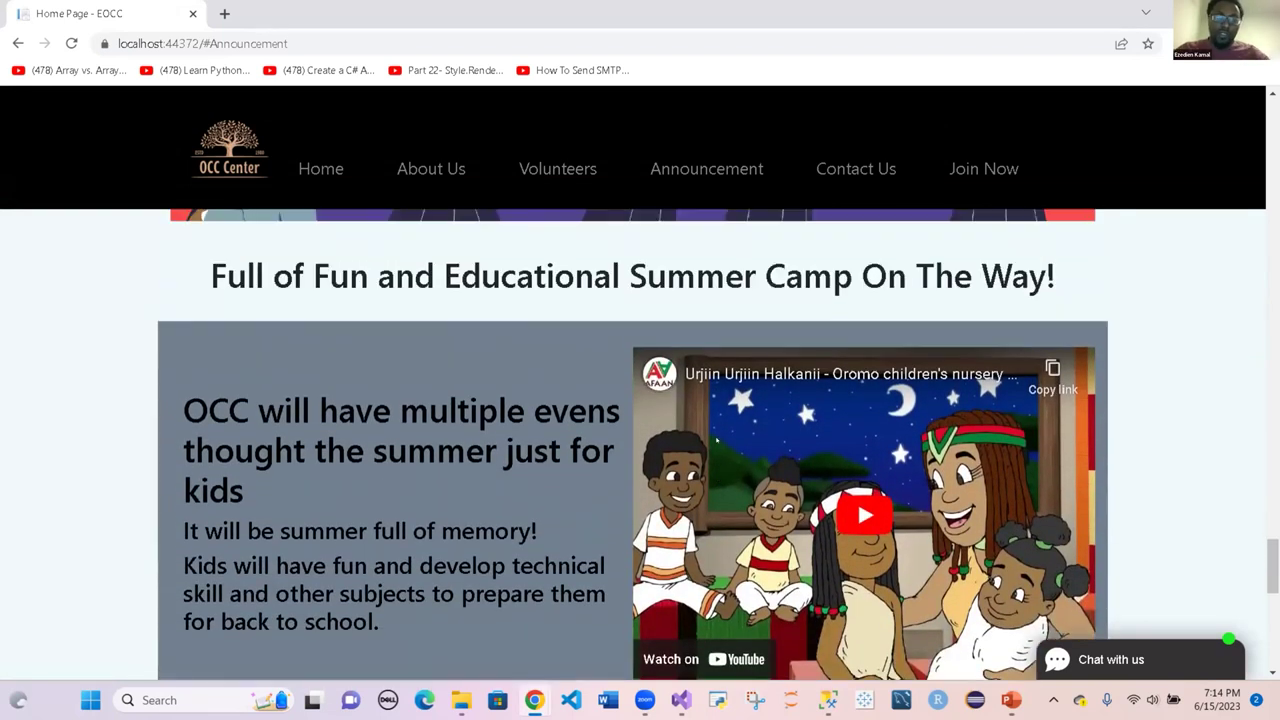
{"action": "scroll", "coordinate": [514, 448], "scroll_direction": "down", "scroll_amount": 1}
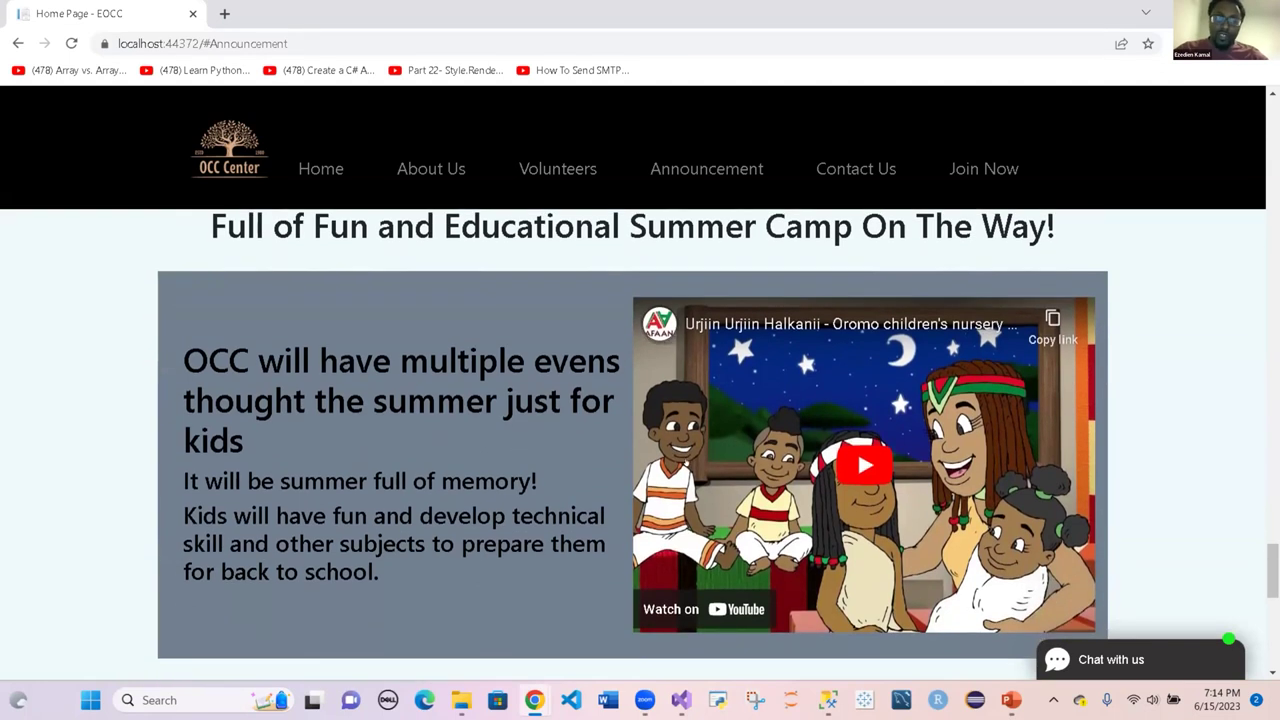
{"action": "scroll", "coordinate": [732, 443], "scroll_direction": "down", "scroll_amount": 1}
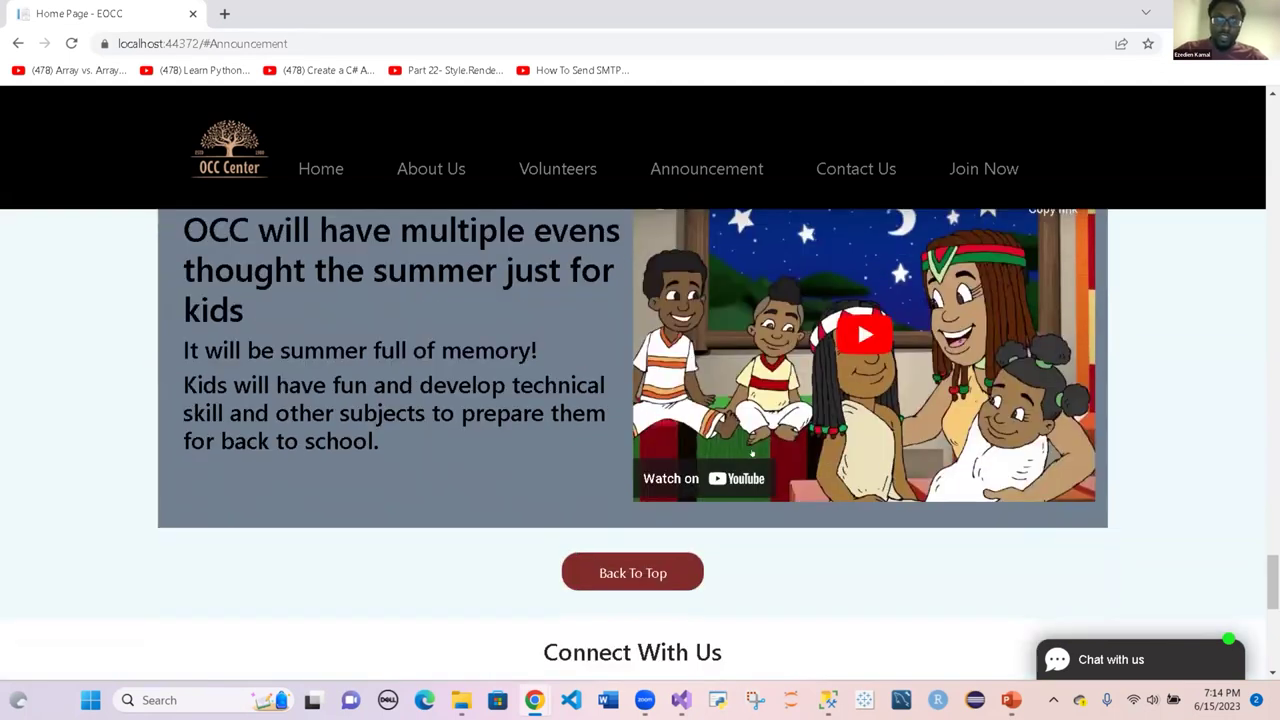
{"action": "scroll", "coordinate": [790, 472], "scroll_direction": "down", "scroll_amount": 2}
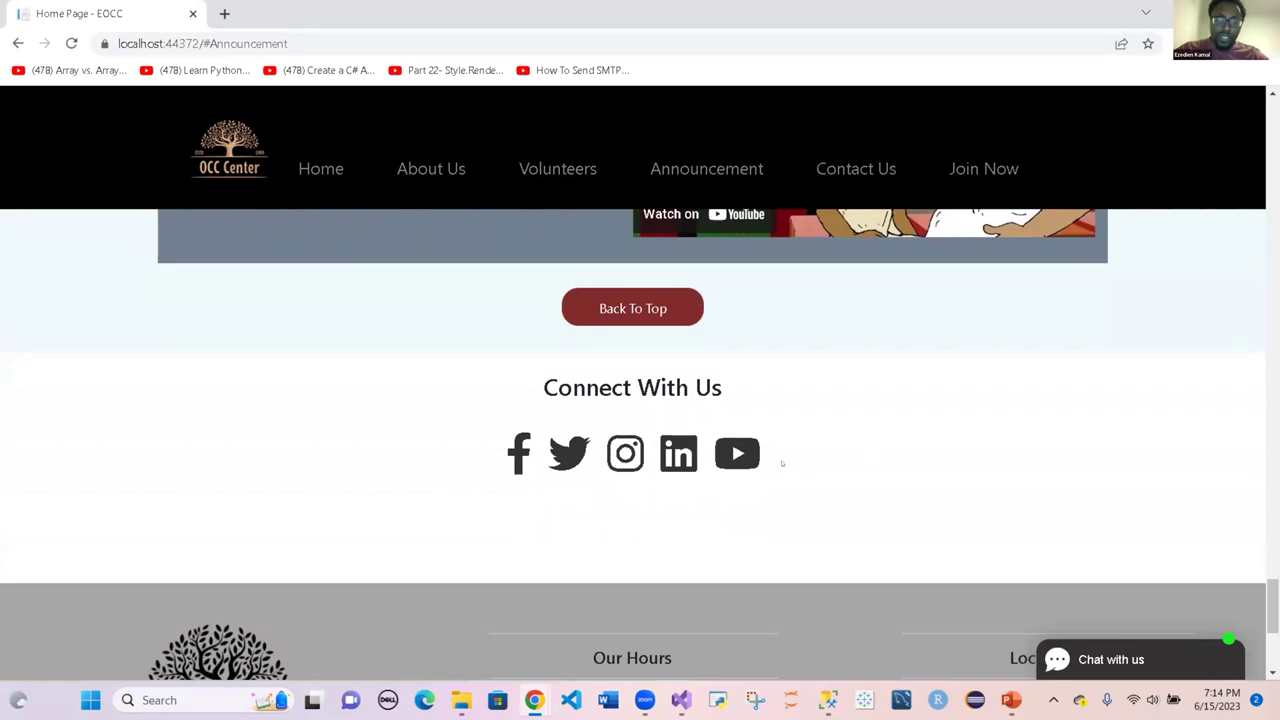
{"action": "scroll", "coordinate": [782, 463], "scroll_direction": "down", "scroll_amount": 3}
{"action": "scroll", "coordinate": [593, 448], "scroll_direction": "up", "scroll_amount": 4}
{"action": "left_click", "coordinate": [593, 448]}
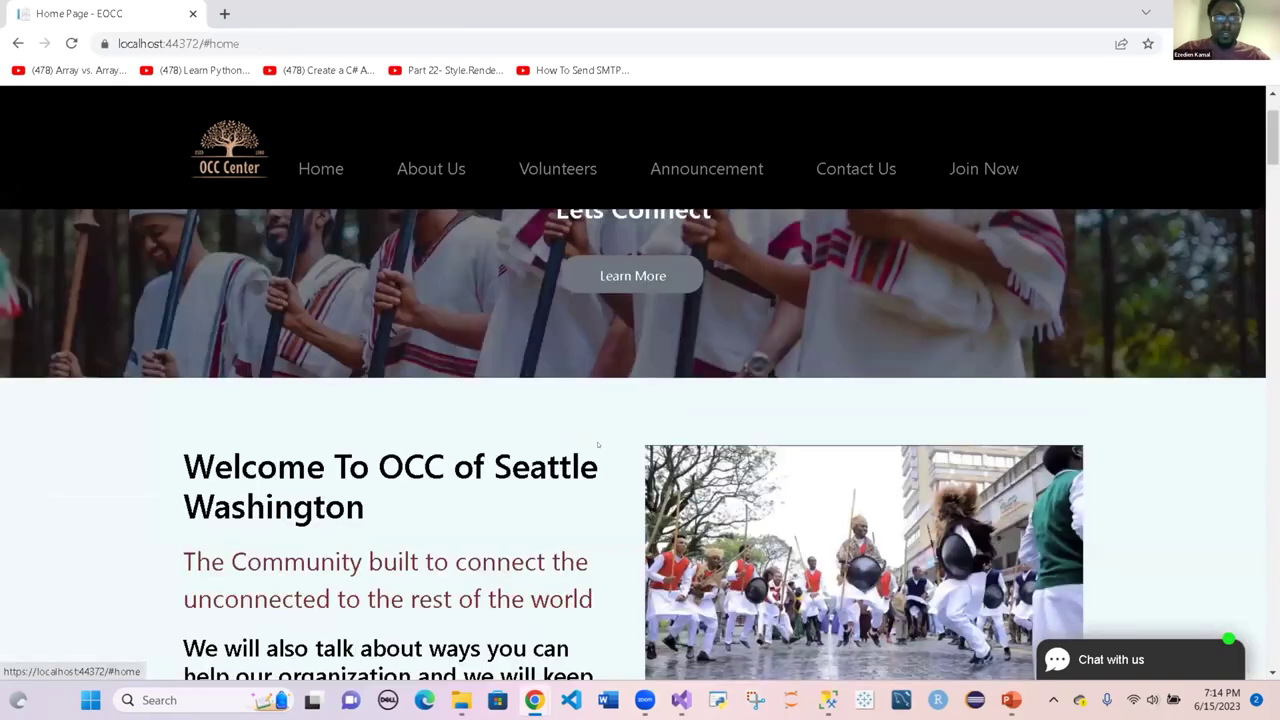
{"action": "left_click", "coordinate": [857, 184]}
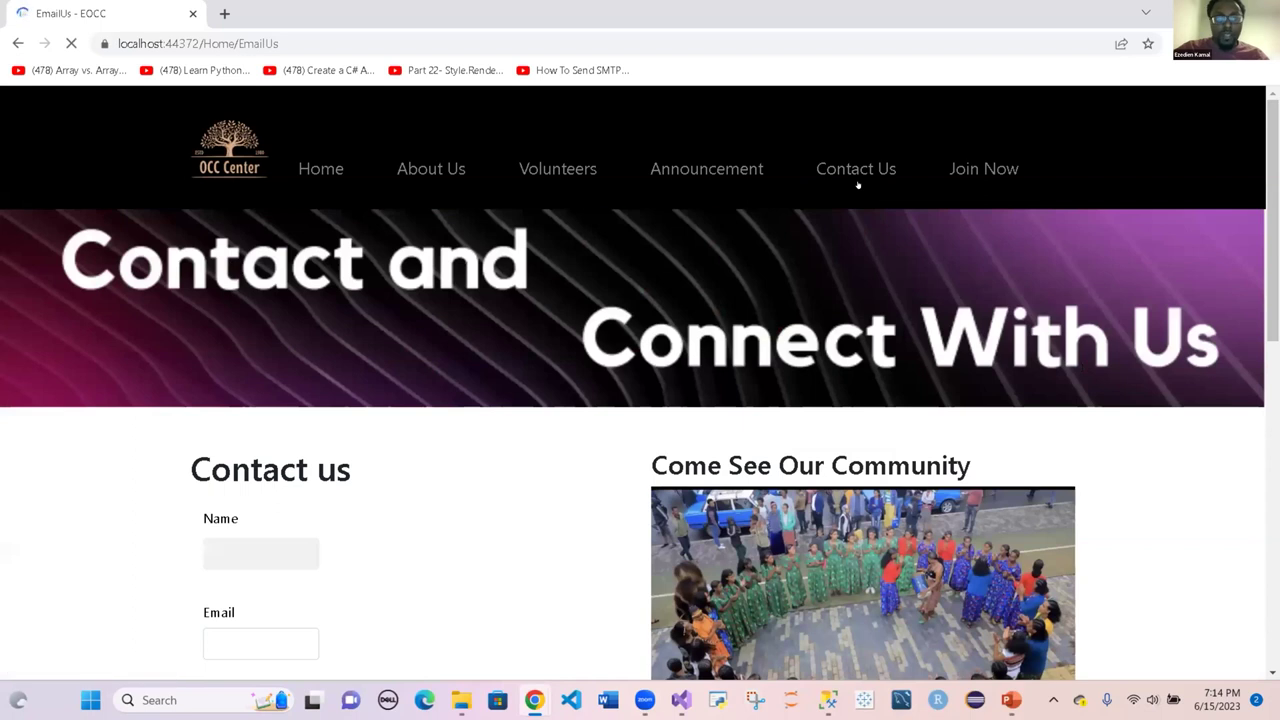
Enter the sender's name and pick the saved email address in the contact form.
{"action": "scroll", "coordinate": [322, 430], "scroll_direction": "down", "scroll_amount": 2}
{"action": "left_click", "coordinate": [272, 430]}
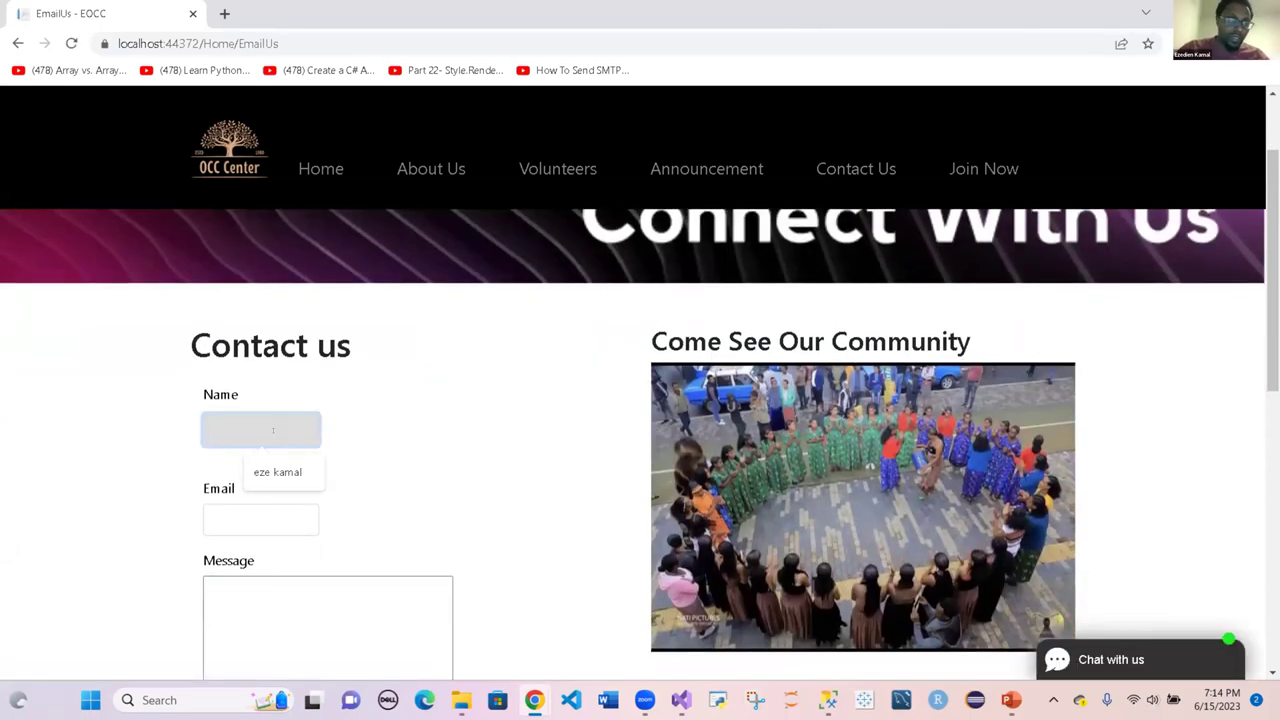
{"action": "type", "text": "Ezedien"}
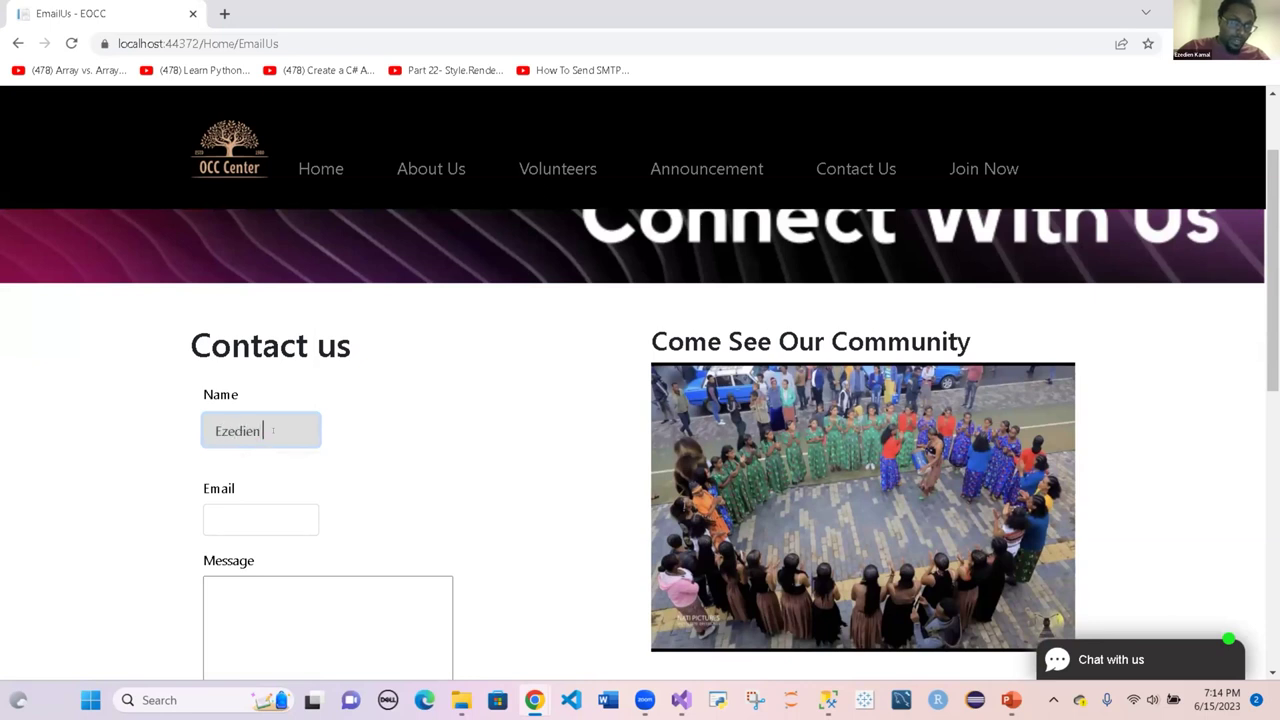
{"action": "left_click", "coordinate": [249, 510]}
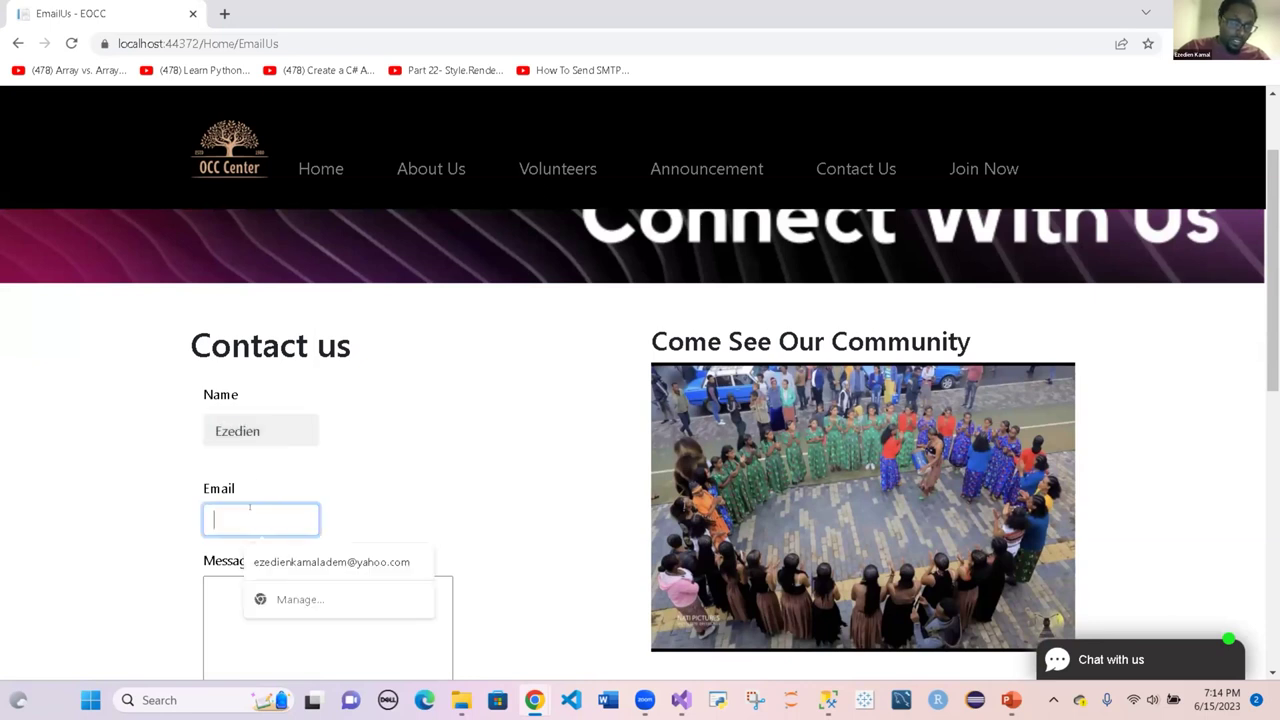
{"action": "left_click", "coordinate": [331, 562]}
Write 'Thank for your work', send the message, and switch to SQL Server Management Studio.
{"action": "left_click", "coordinate": [283, 608]}
{"action": "type", "text": "Thank f"}
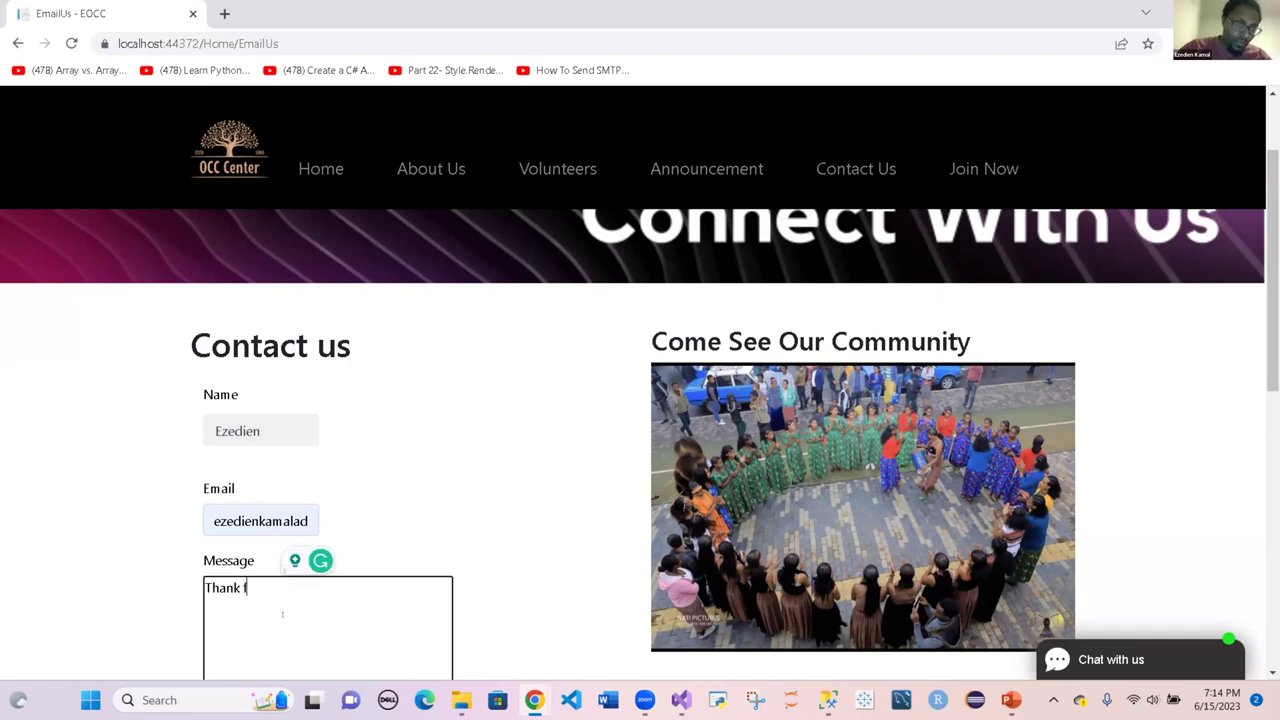
{"action": "type", "text": "or your "}
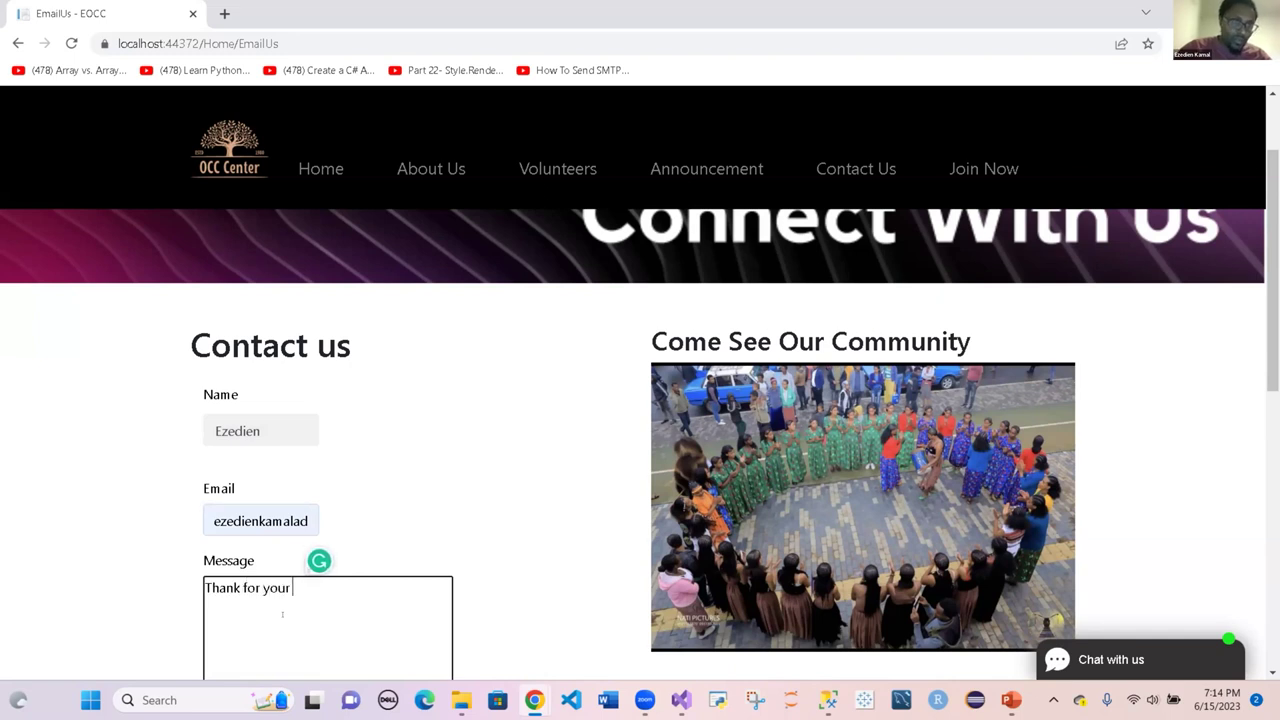
{"action": "type", "text": "work"}
{"action": "scroll", "coordinate": [352, 568], "scroll_direction": "down", "scroll_amount": 3}
{"action": "left_click", "coordinate": [221, 520]}
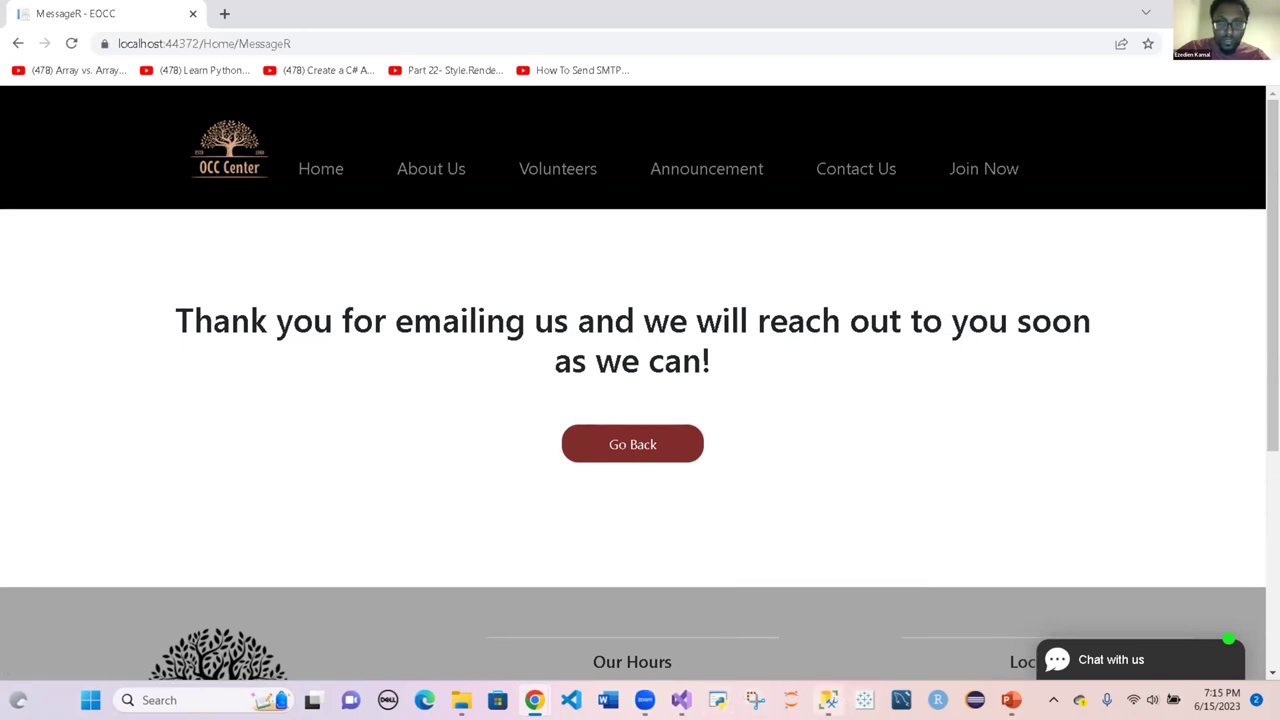
{"action": "left_click", "coordinate": [706, 633]}
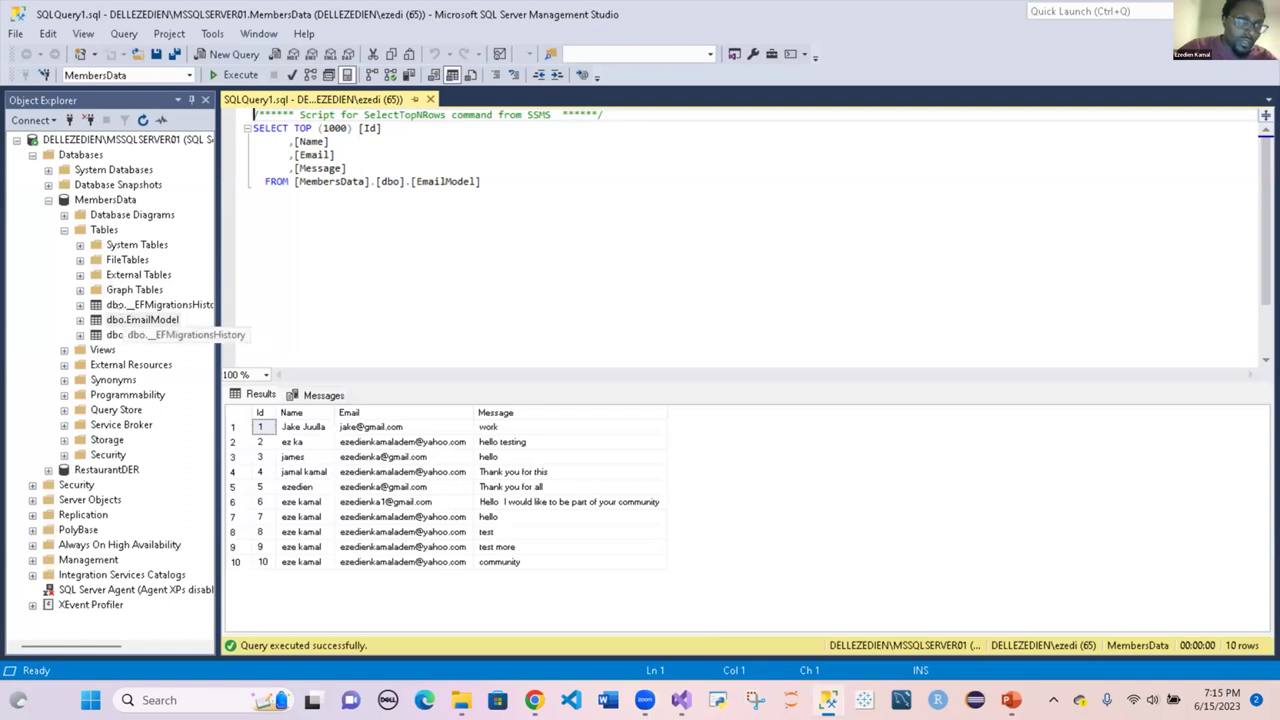
Refresh MembersData, select the top 1000 rows of dbo.EmailModel, and highlight rows 10–11.
{"action": "left_click", "coordinate": [104, 229]}
{"action": "right_click", "coordinate": [105, 199]}
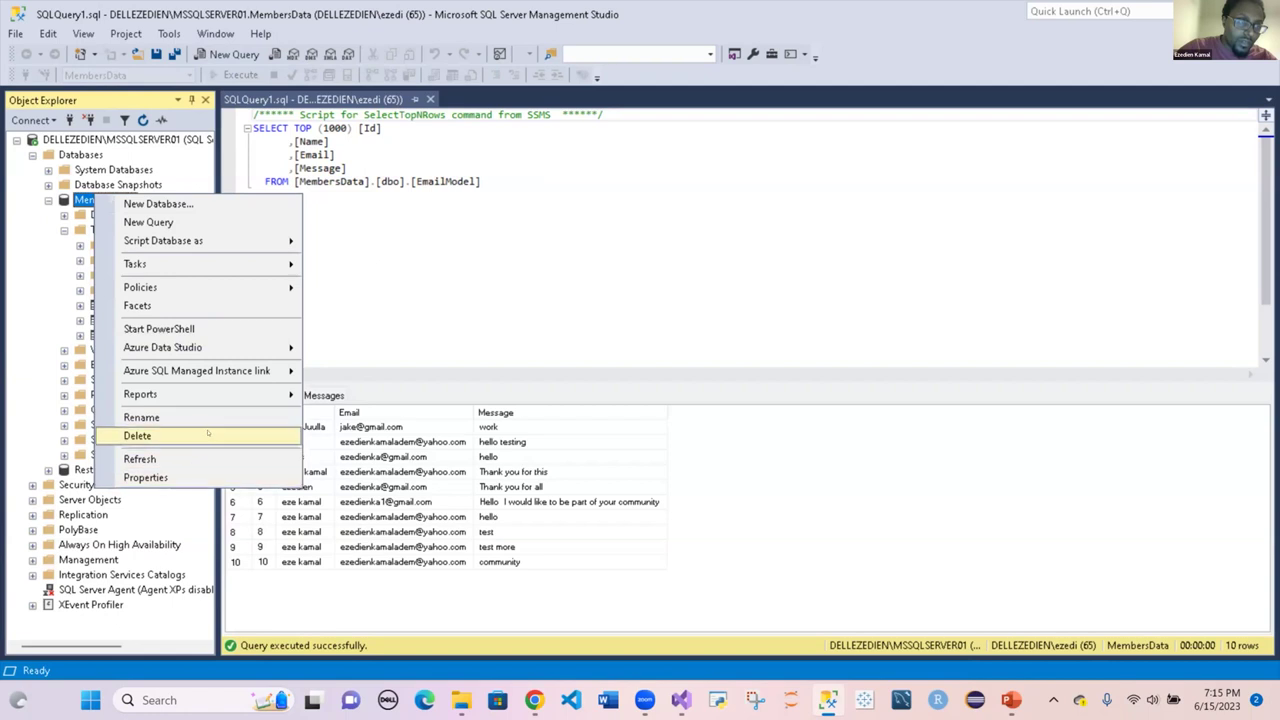
{"action": "left_click", "coordinate": [196, 457]}
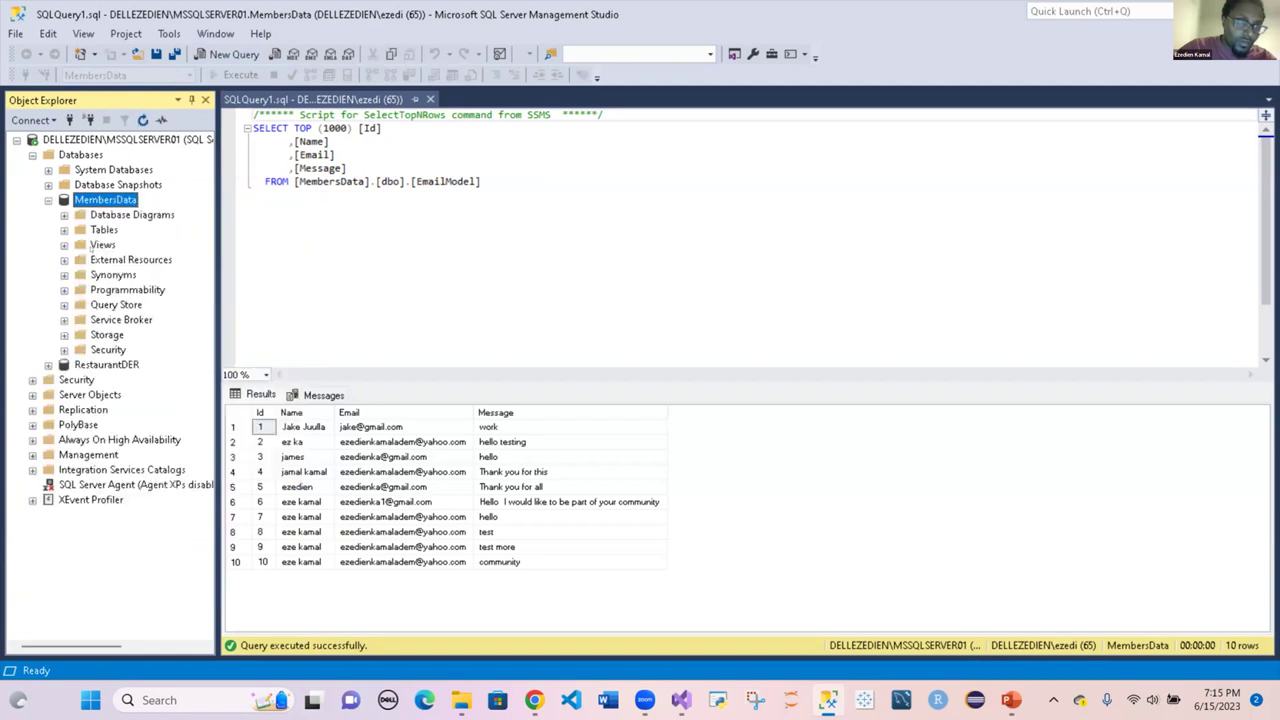
{"action": "left_click", "coordinate": [64, 229]}
{"action": "right_click", "coordinate": [122, 319]}
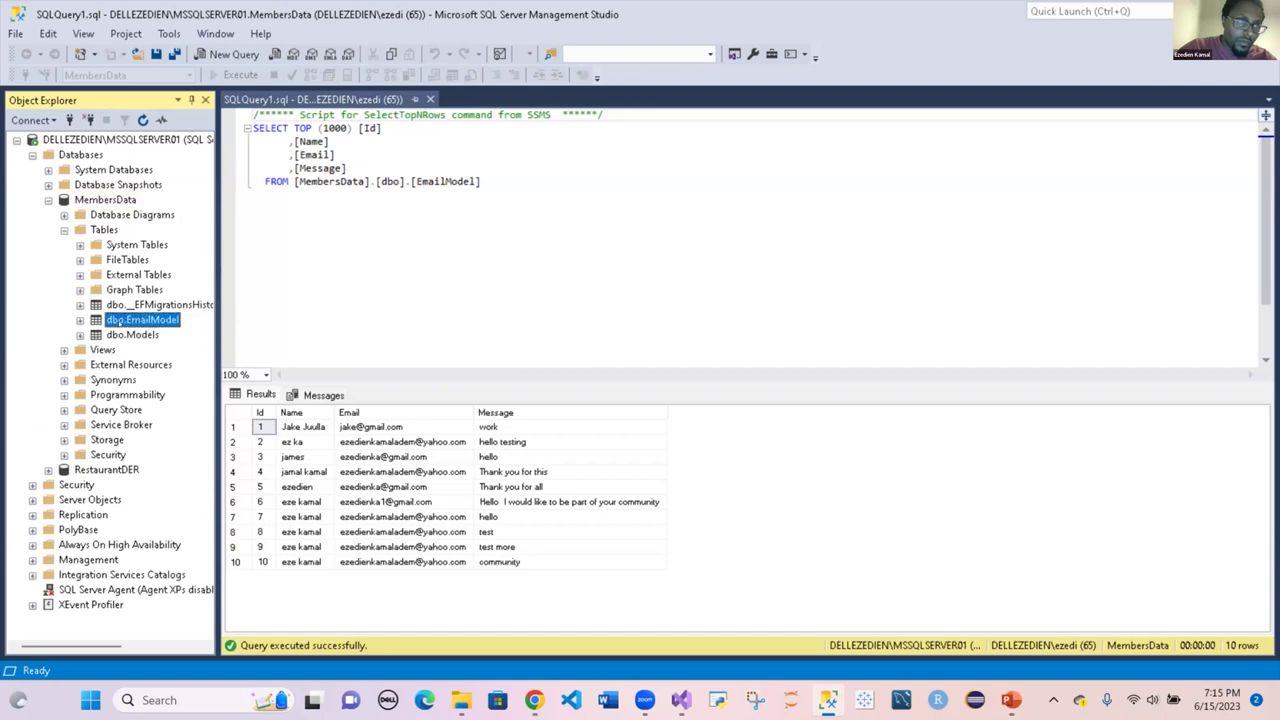
{"action": "left_click", "coordinate": [196, 329]}
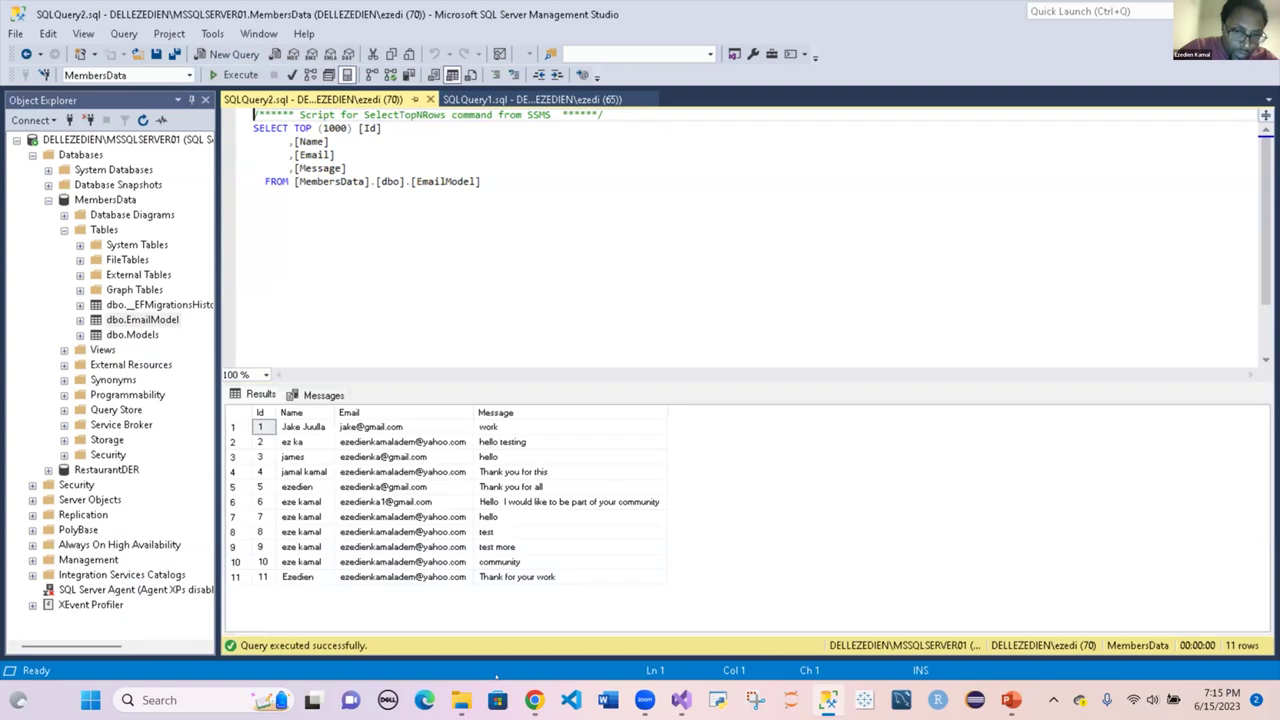
{"action": "left_click_drag", "start_coordinate": [567, 578], "coordinate": [300, 562]}
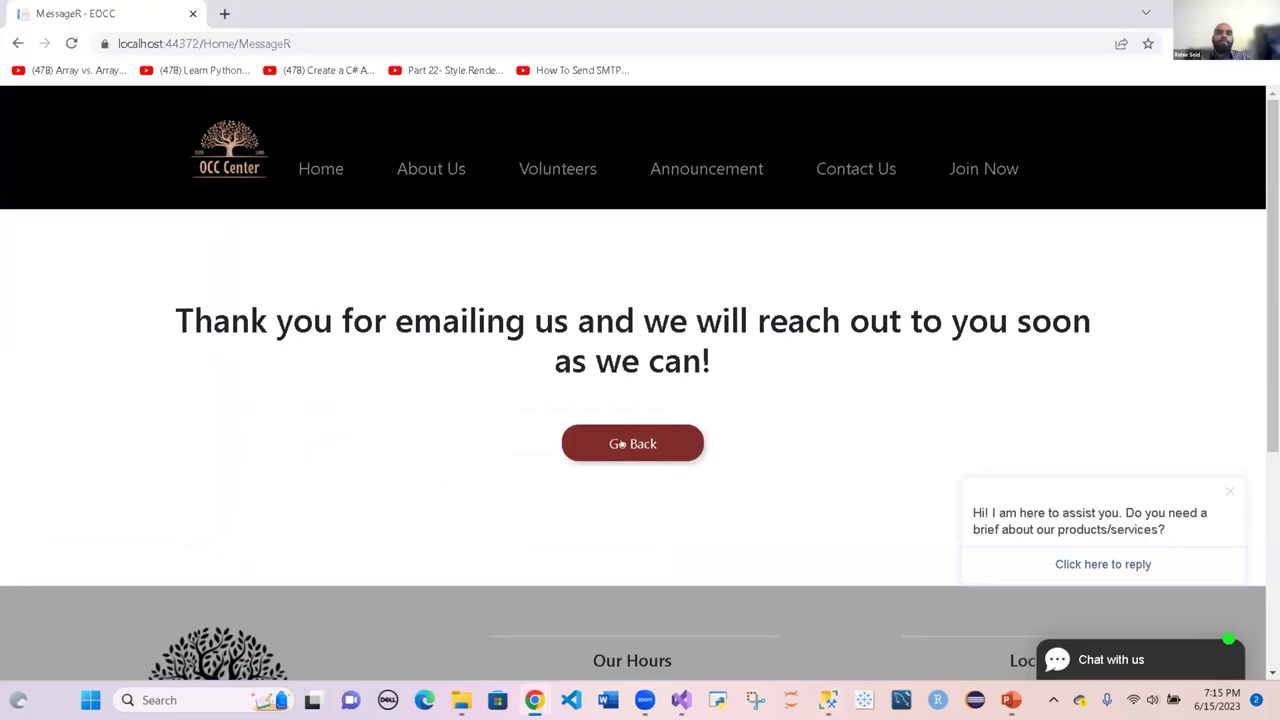
Go from the thank-you page to the Community Registration Form and close the chat popup.
{"action": "left_click", "coordinate": [621, 444]}
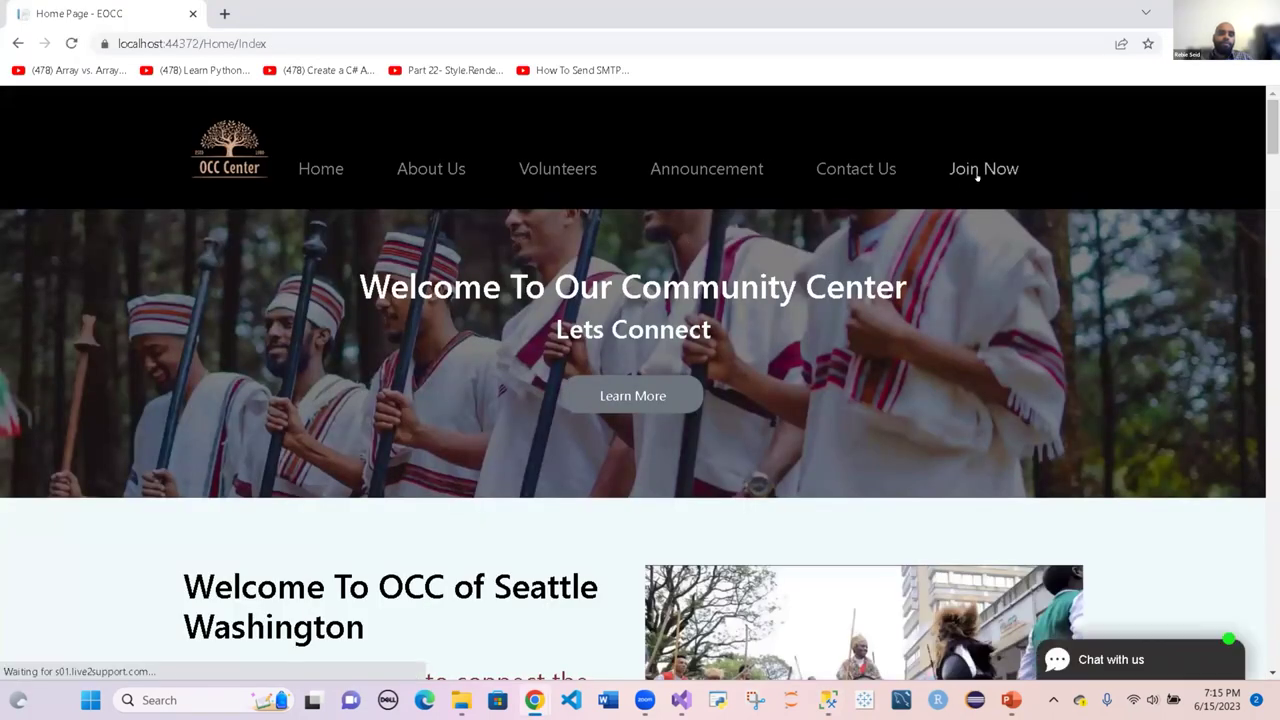
{"action": "left_click", "coordinate": [977, 172]}
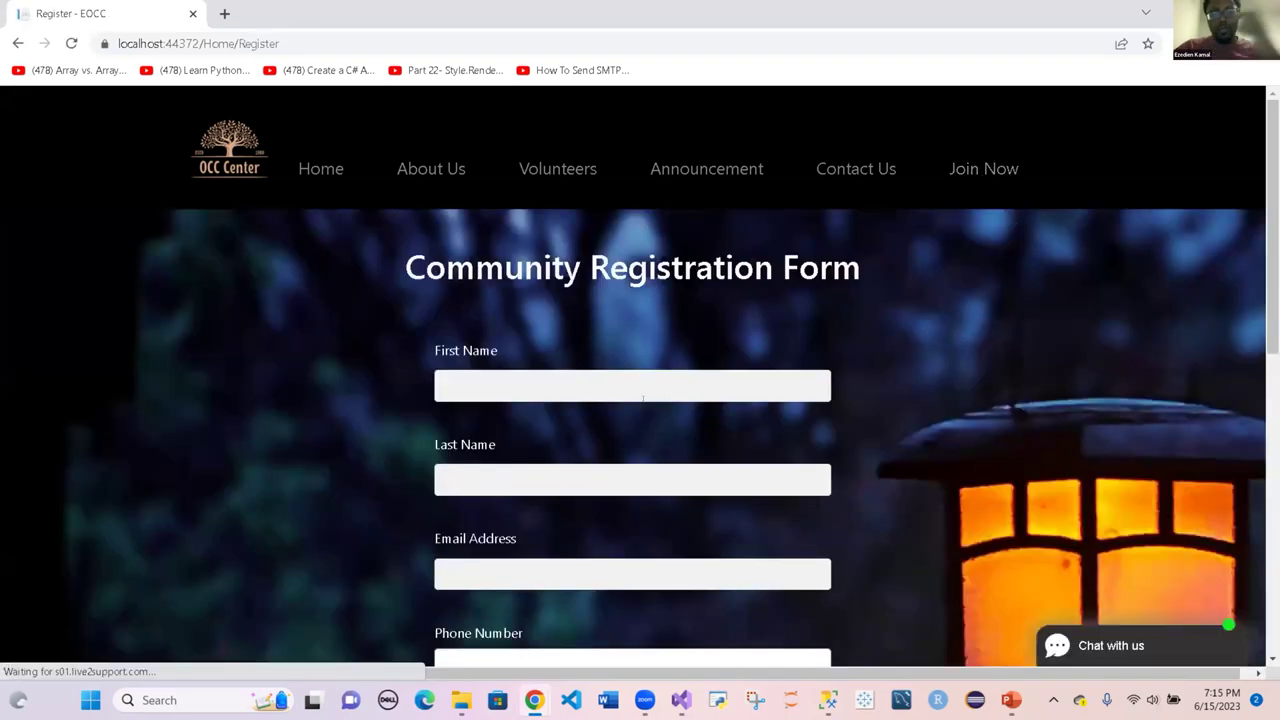
{"action": "left_click", "coordinate": [643, 399]}
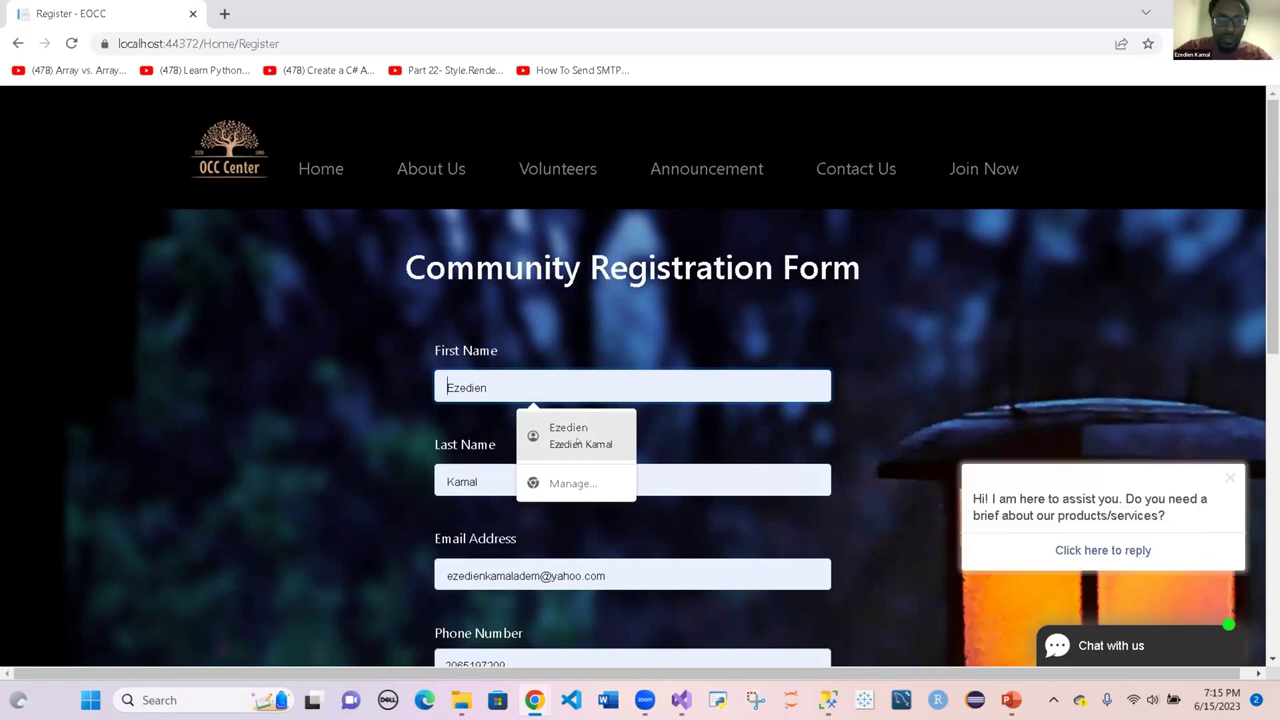
{"action": "left_click", "coordinate": [577, 440]}
{"action": "scroll", "coordinate": [620, 443], "scroll_direction": "down", "scroll_amount": 1}
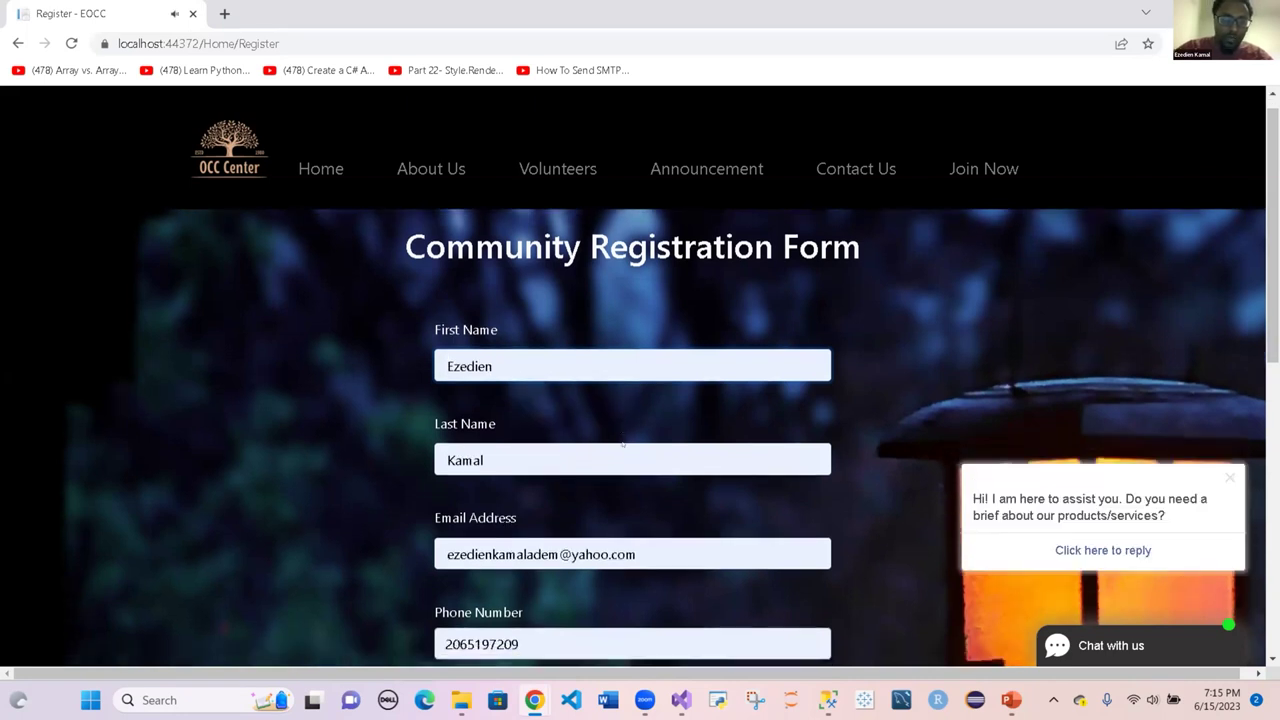
{"action": "left_click", "coordinate": [1224, 477]}
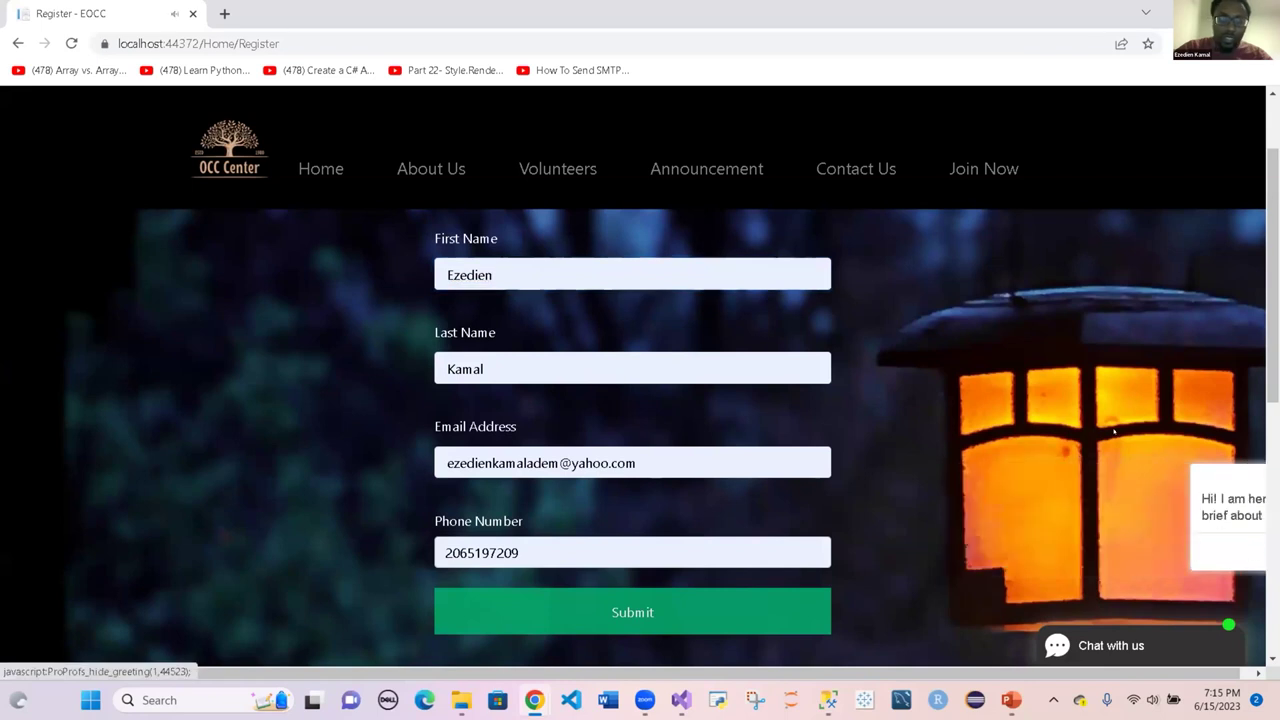
Replace the email with a new address, end the phone number with 256, and submit.
{"action": "left_click", "coordinate": [666, 462]}
{"action": "key", "text": "ctrl+a"}
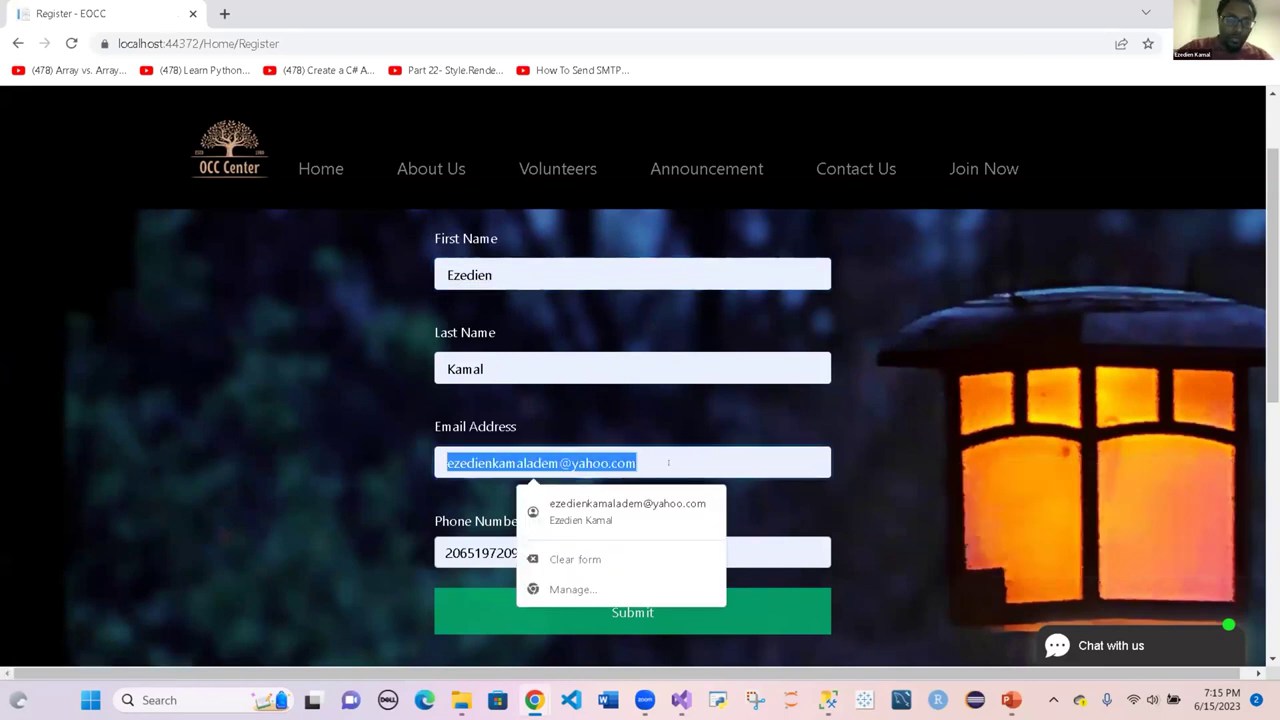
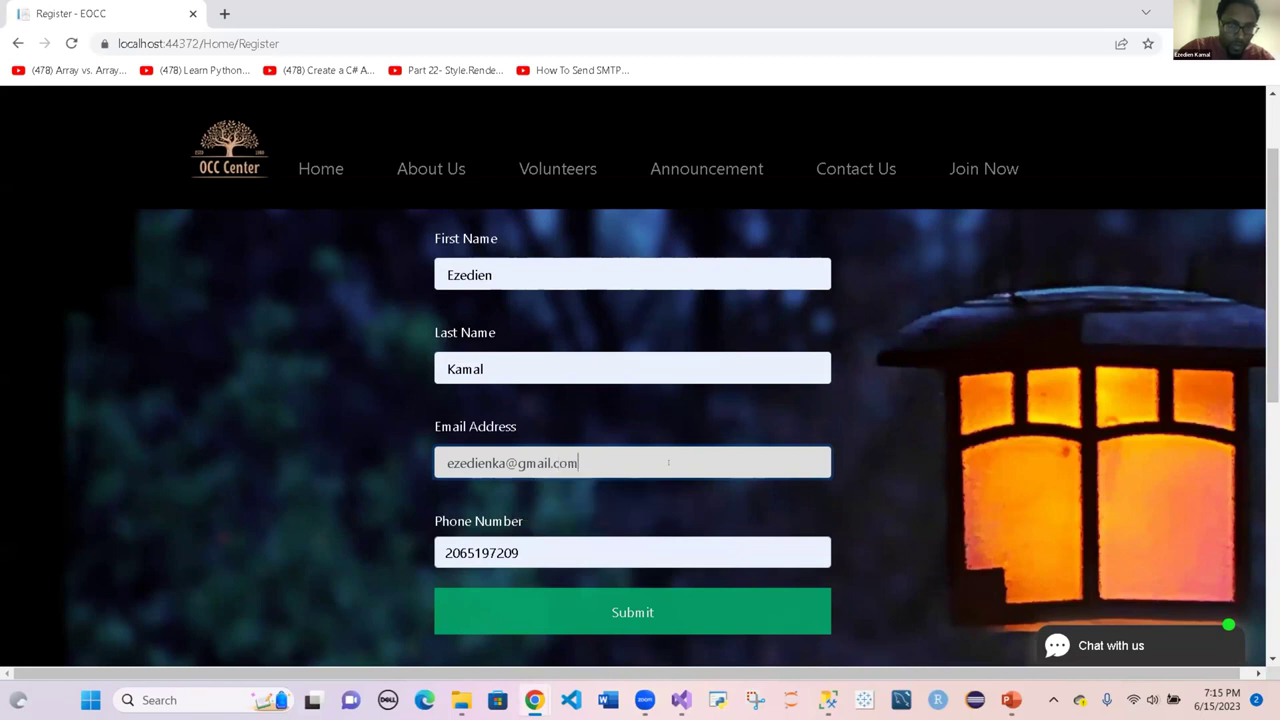
{"action": "scroll", "coordinate": [551, 455], "scroll_direction": "down", "scroll_amount": 2}
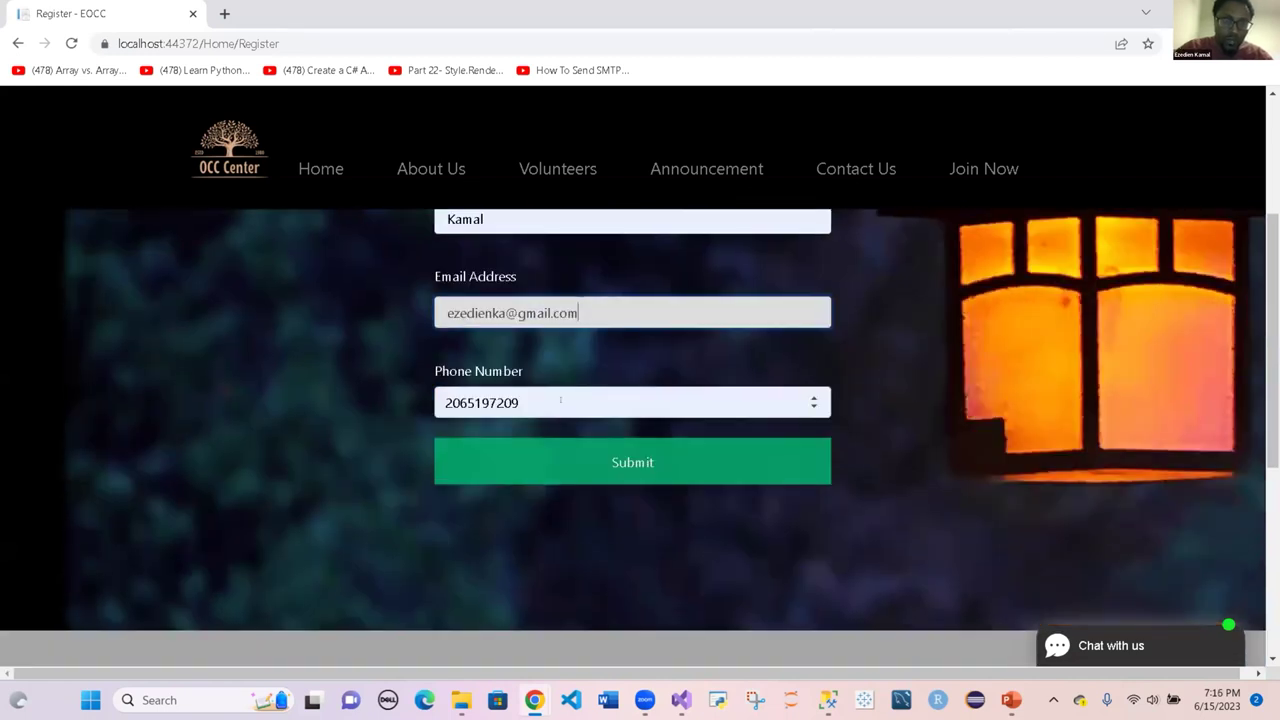
{"action": "left_click", "coordinate": [560, 400]}
{"action": "key", "text": "BackSpace"}
{"action": "key", "text": "BackSpace"}
{"action": "key", "text": "BackSpace"}
{"action": "type", "text": "256"}
{"action": "left_click", "coordinate": [548, 452]}
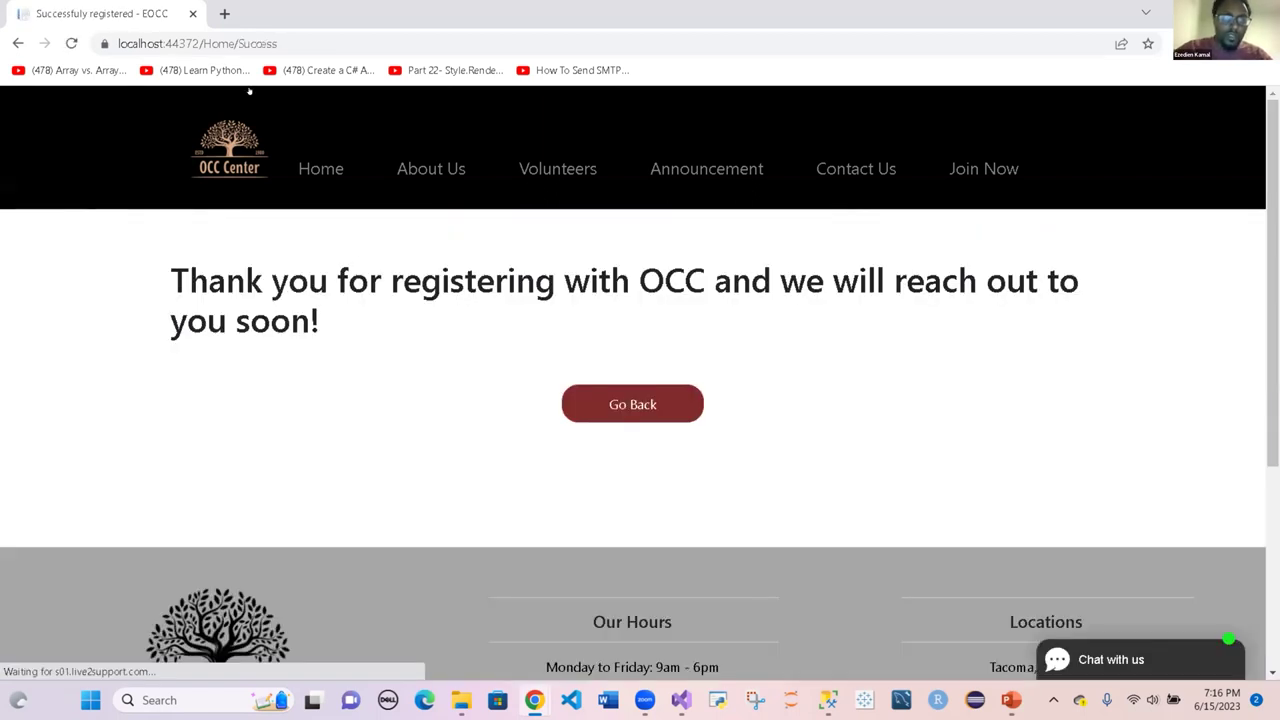
Open the Gmail inbox in a new browser tab.
{"action": "left_click", "coordinate": [224, 13]}
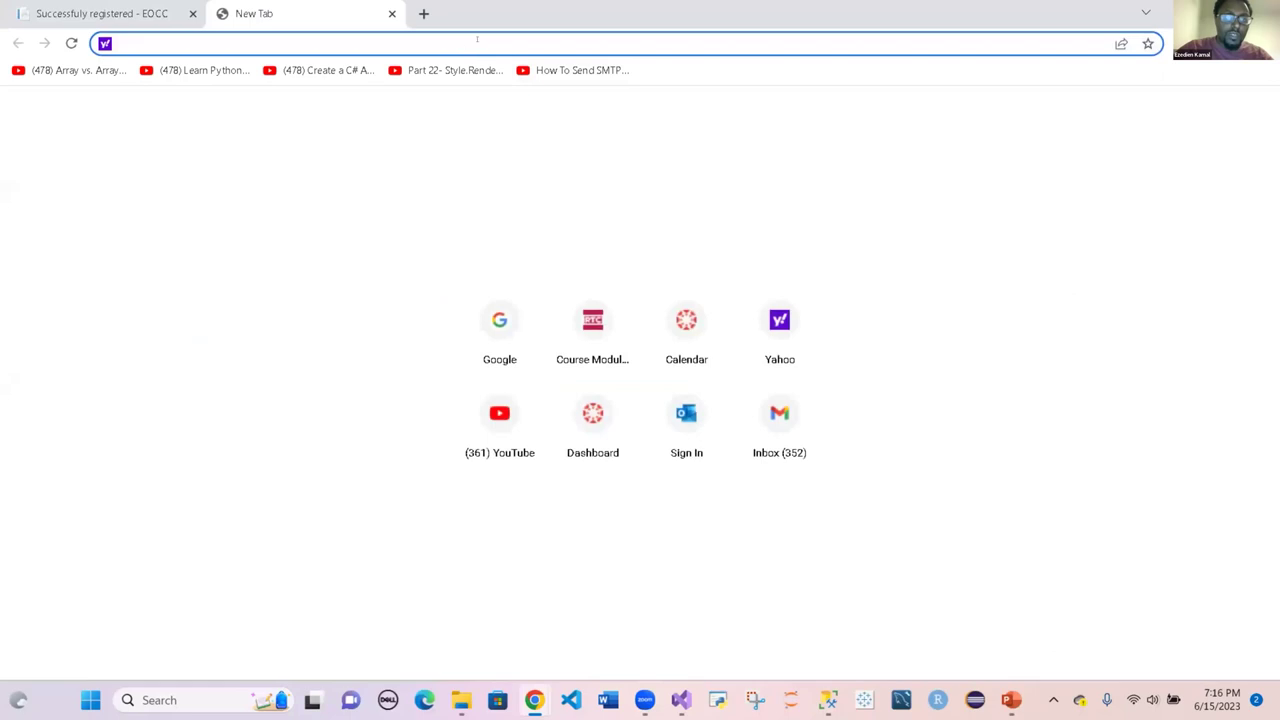
{"action": "left_click", "coordinate": [779, 425]}
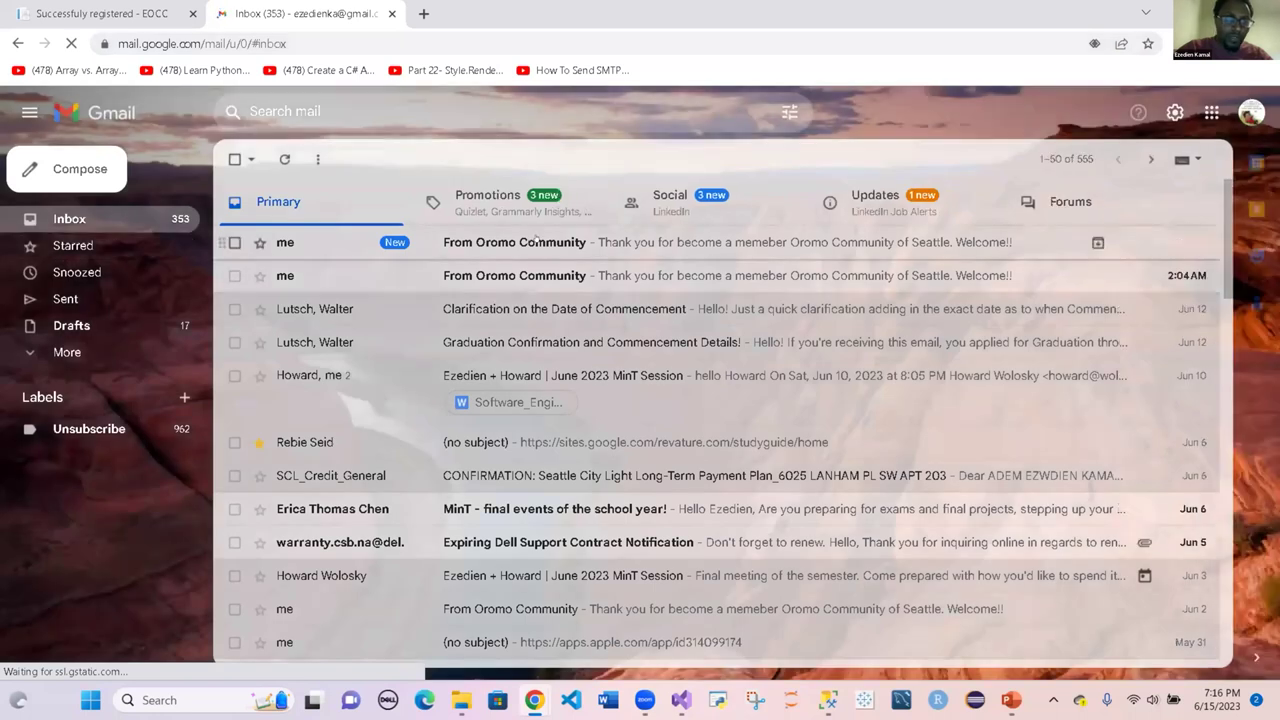
Open the 'From Oromo Community' email, mark it safe, and switch to Visual Studio's EOCC project.
{"action": "left_click", "coordinate": [492, 243]}
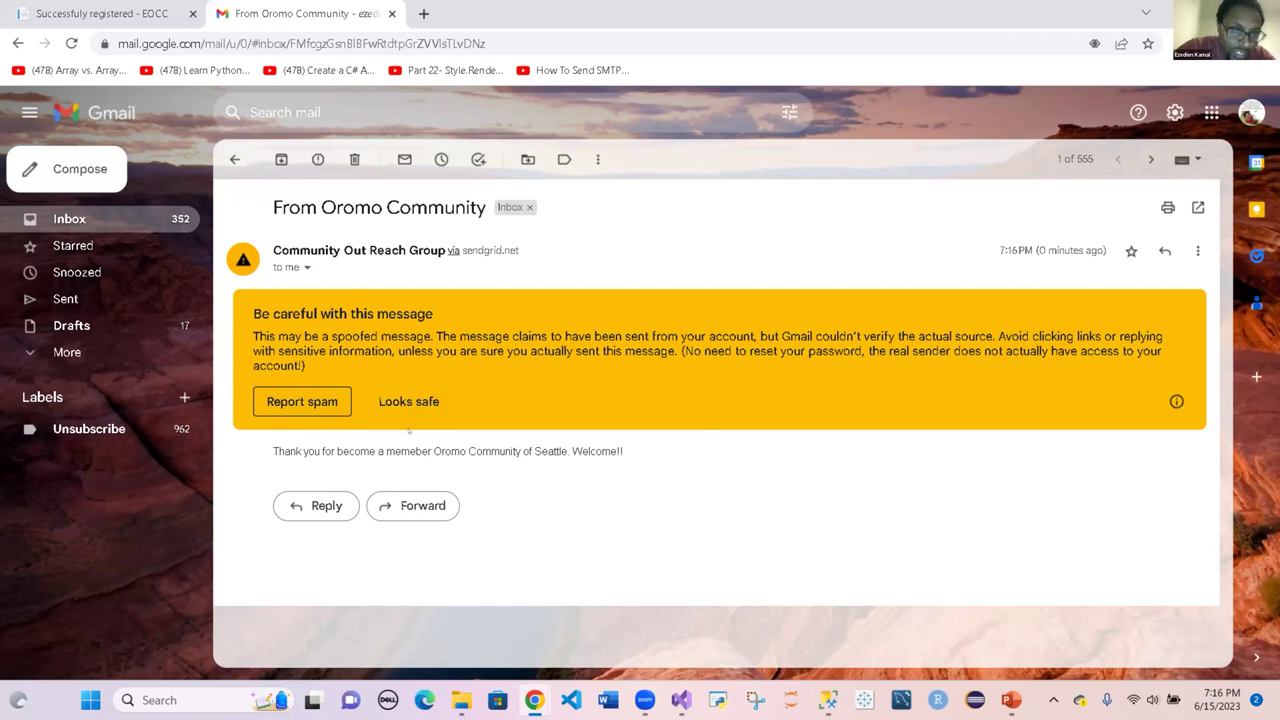
{"action": "left_click", "coordinate": [409, 403]}
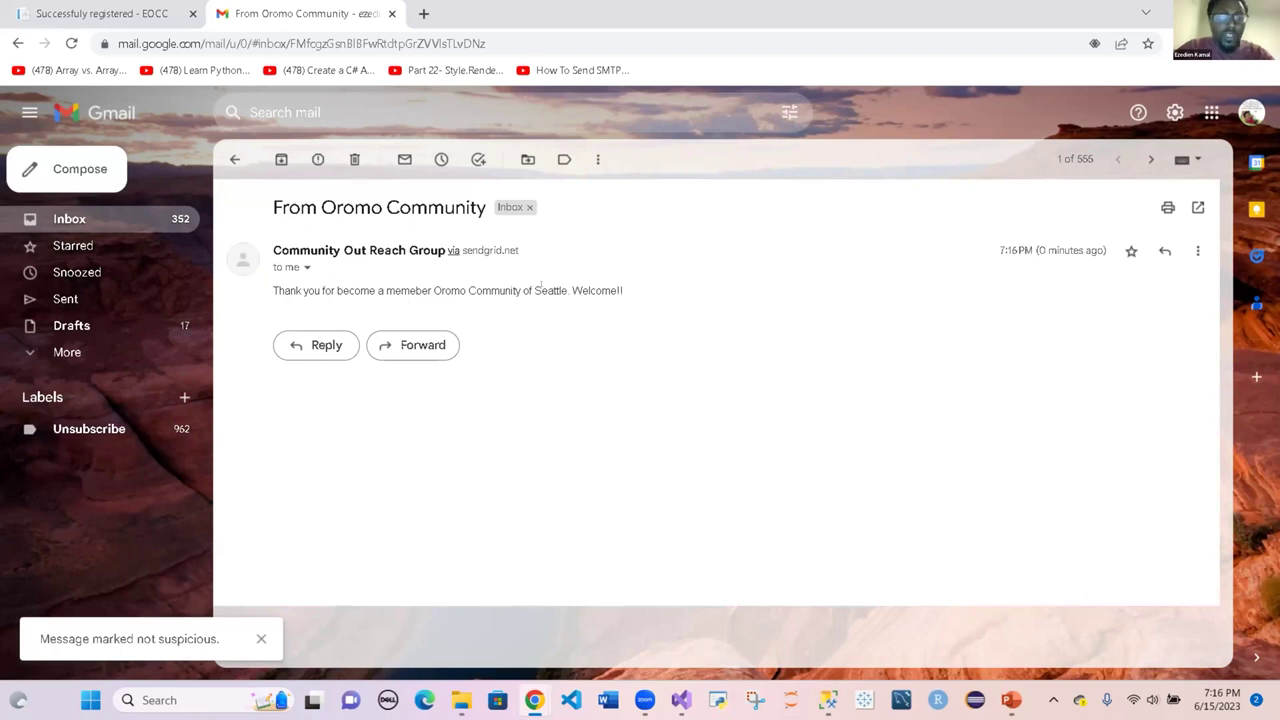
{"action": "mouse_move", "coordinate": [681, 700]}
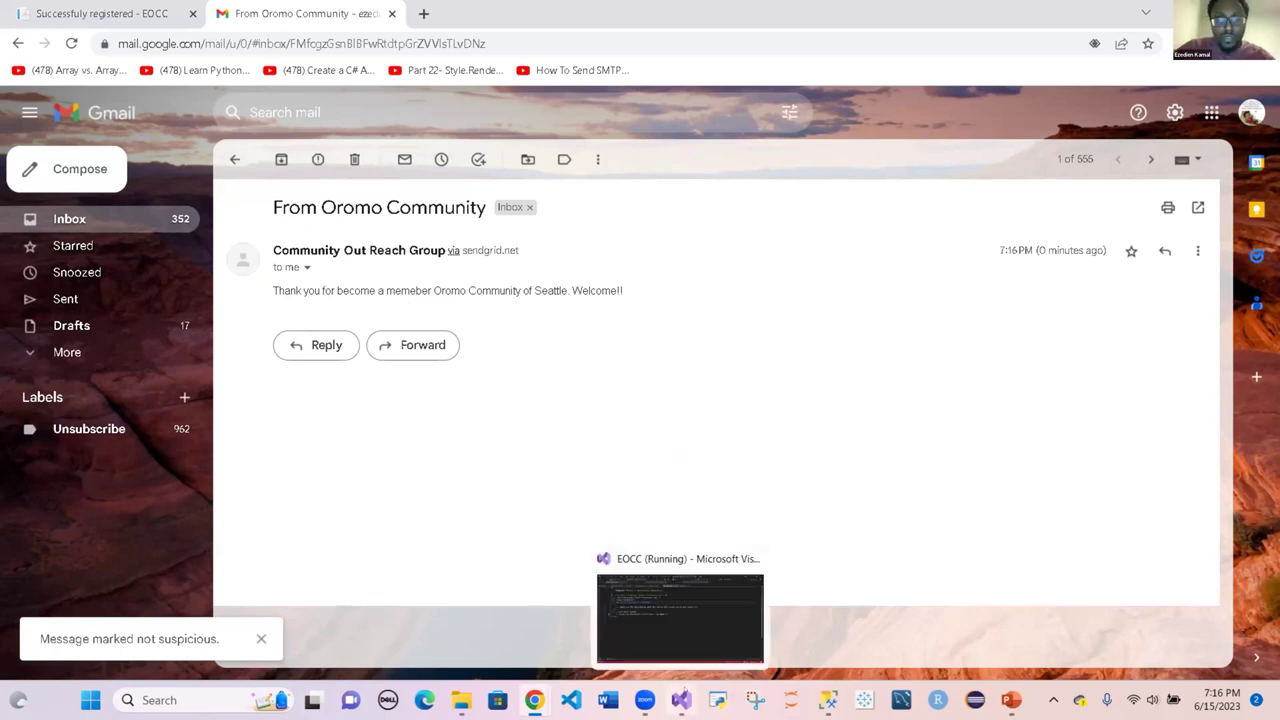
{"action": "left_click", "coordinate": [686, 614]}
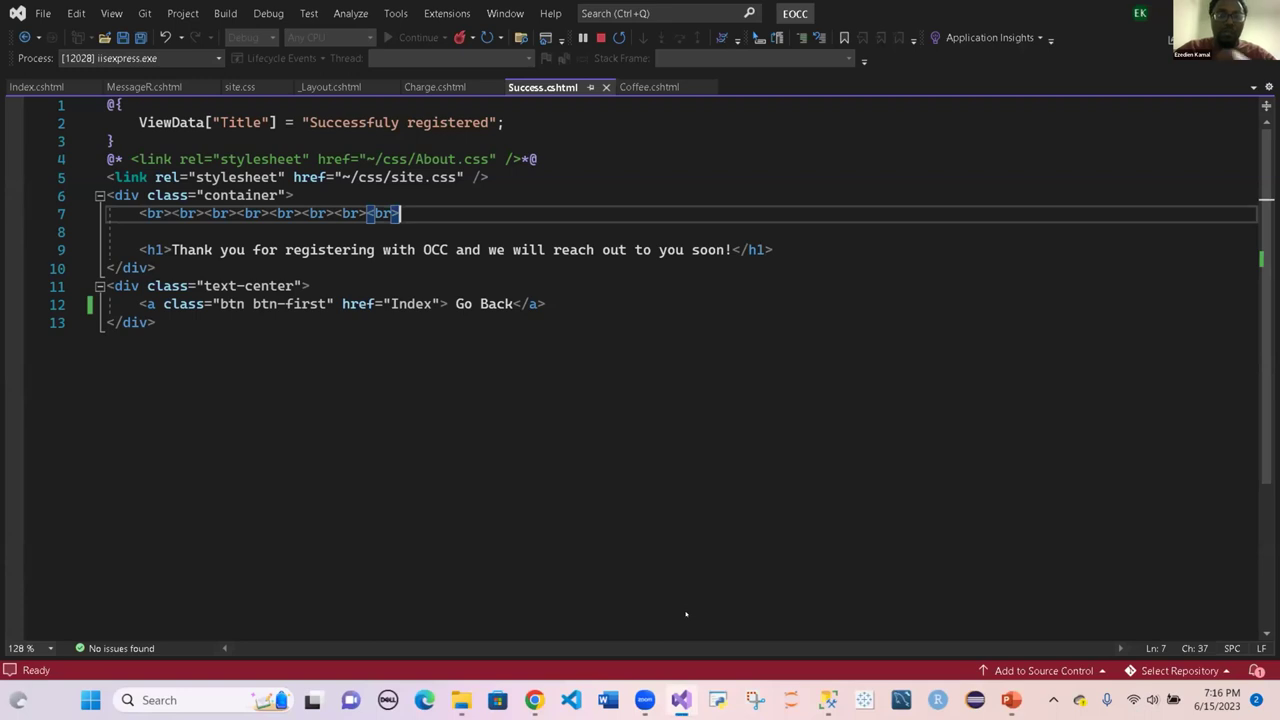
{"action": "mouse_move", "coordinate": [534, 700]}
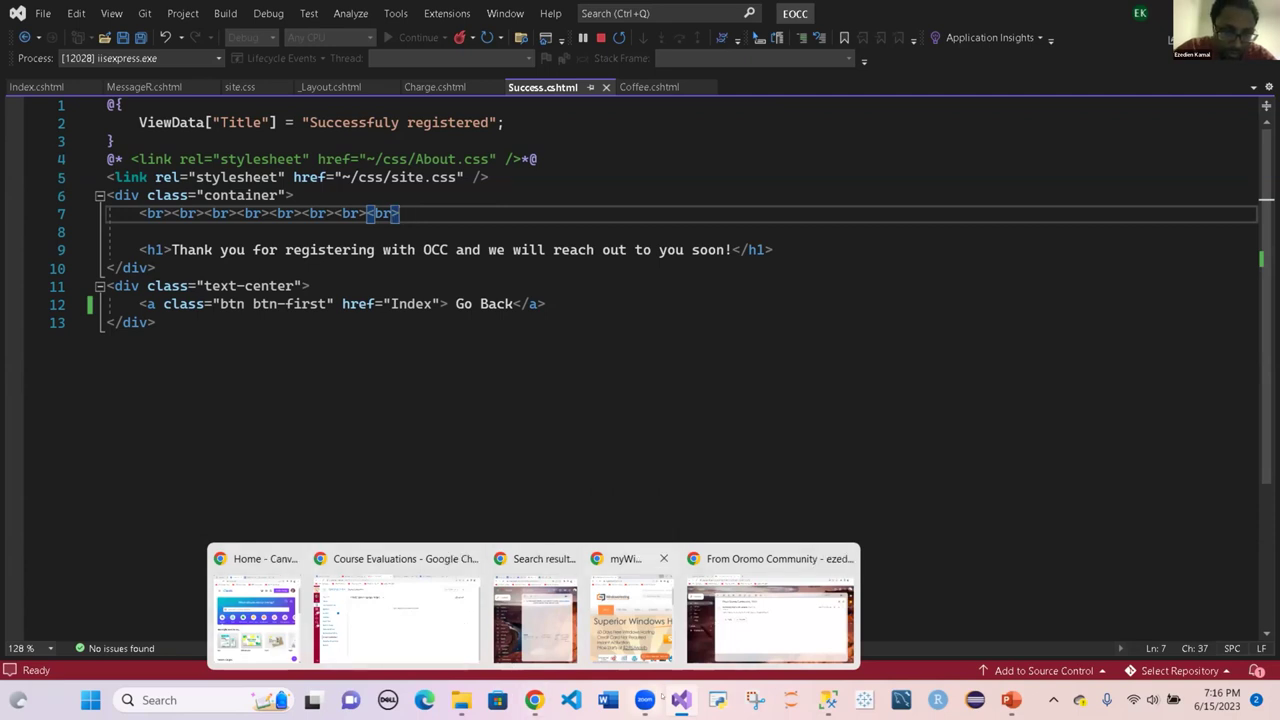
{"action": "mouse_move", "coordinate": [660, 698]}
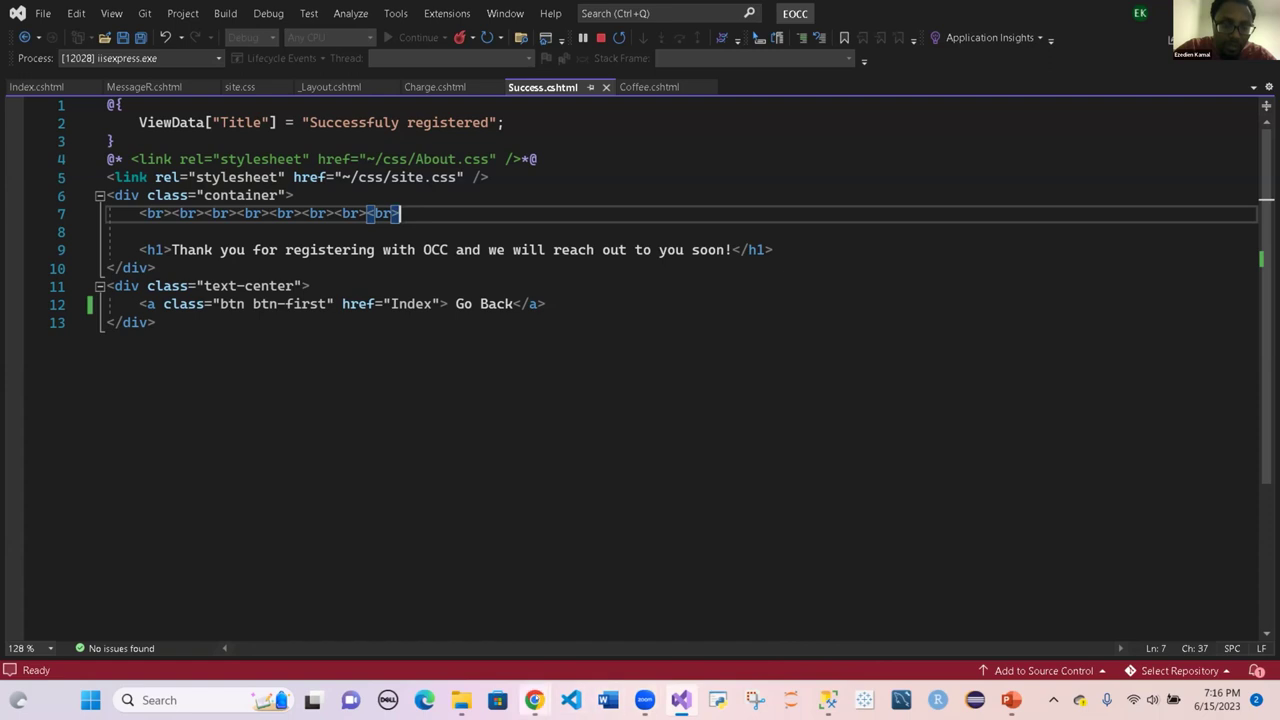
Return to the OCC Center tab, go to its Home page, and scroll through it.
{"action": "left_click", "coordinate": [770, 620]}
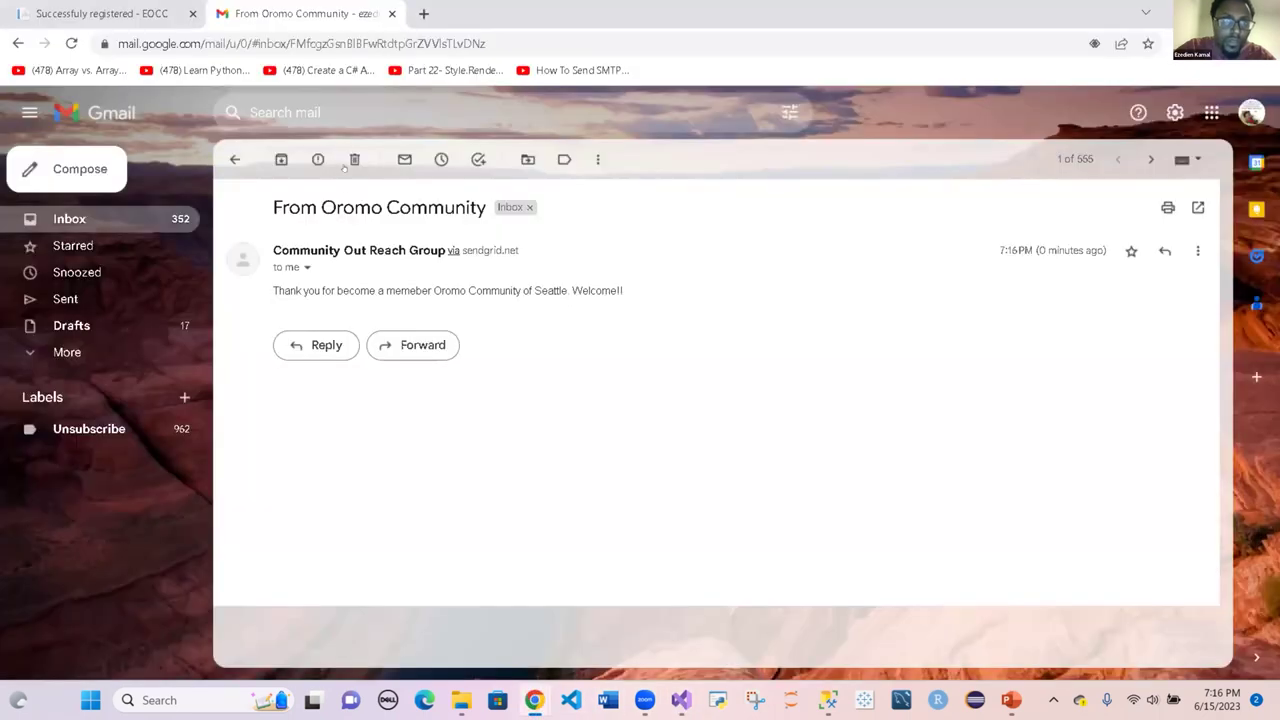
{"action": "key", "text": "ctrl+shift+Tab"}
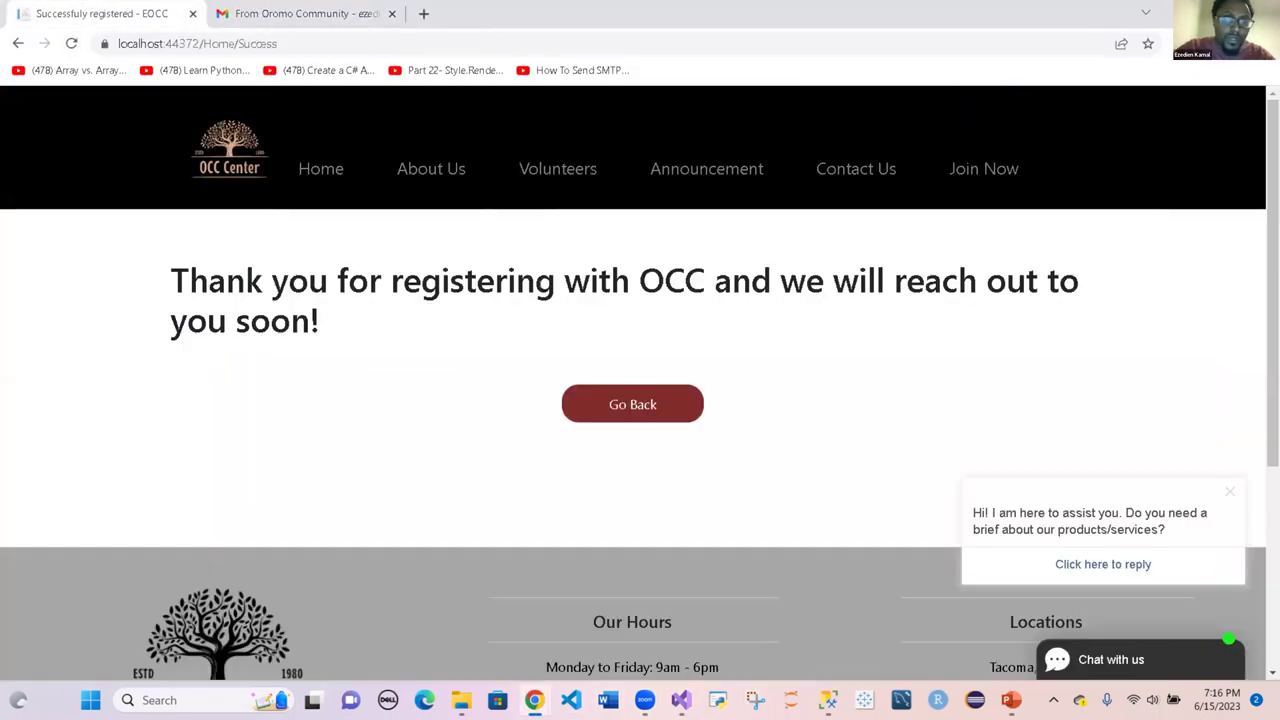
{"action": "left_click", "coordinate": [320, 169]}
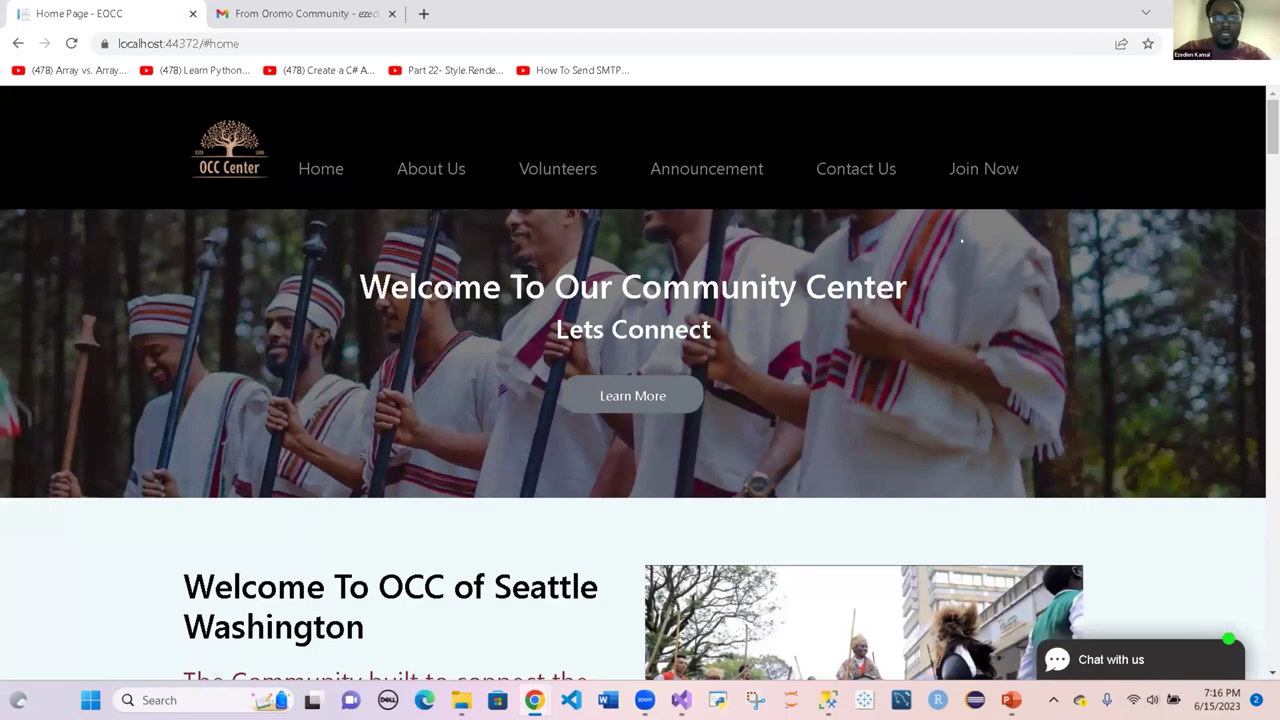
{"action": "scroll", "coordinate": [961, 240], "scroll_direction": "down", "scroll_amount": 10}
{"action": "scroll", "coordinate": [961, 240], "scroll_direction": "down", "scroll_amount": 15}
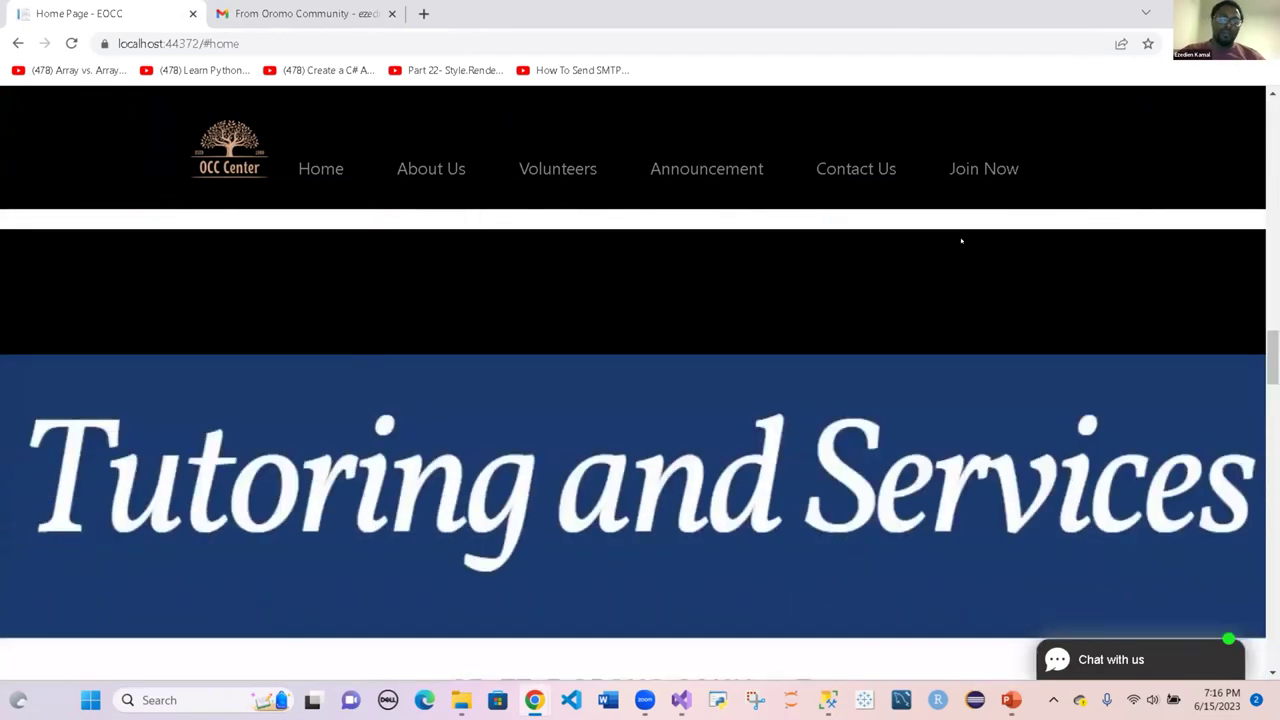
{"action": "scroll", "coordinate": [961, 240], "scroll_direction": "down", "scroll_amount": 5}
Bring up PowerPoint on slide 7, 'Acceptance Testing'.
{"action": "mouse_move", "coordinate": [1011, 700]}
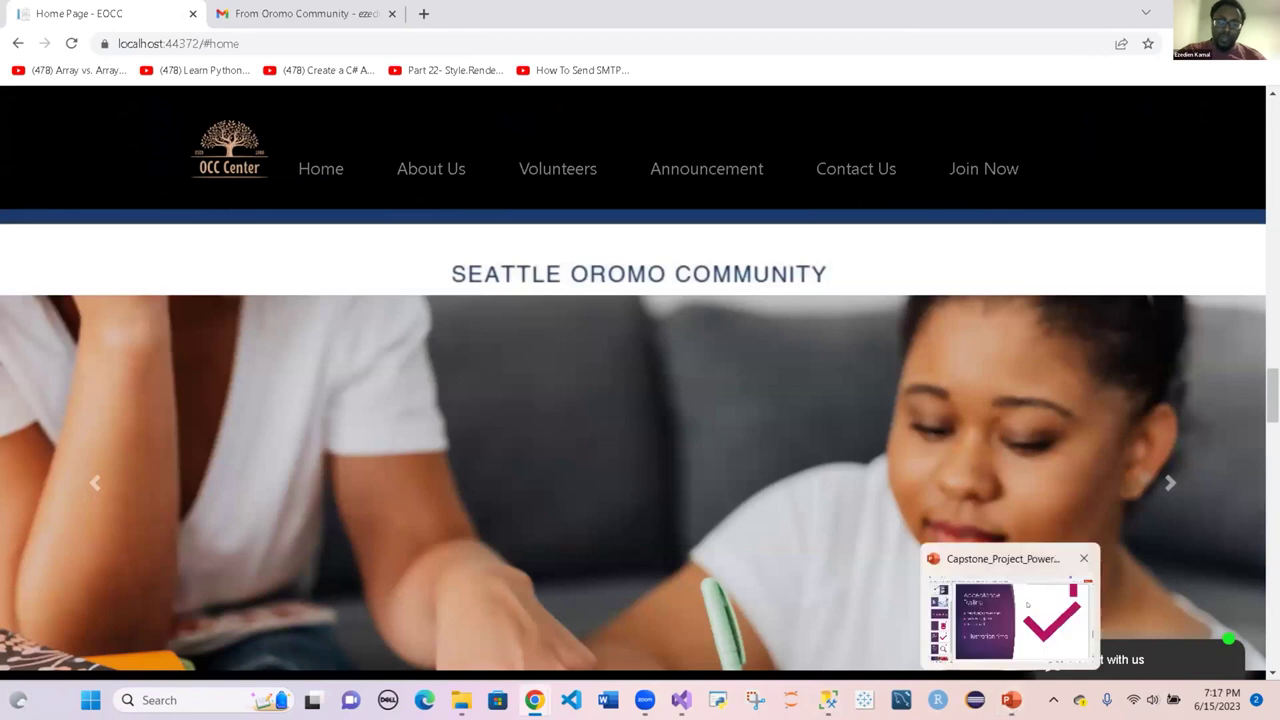
{"action": "left_click", "coordinate": [1027, 604]}
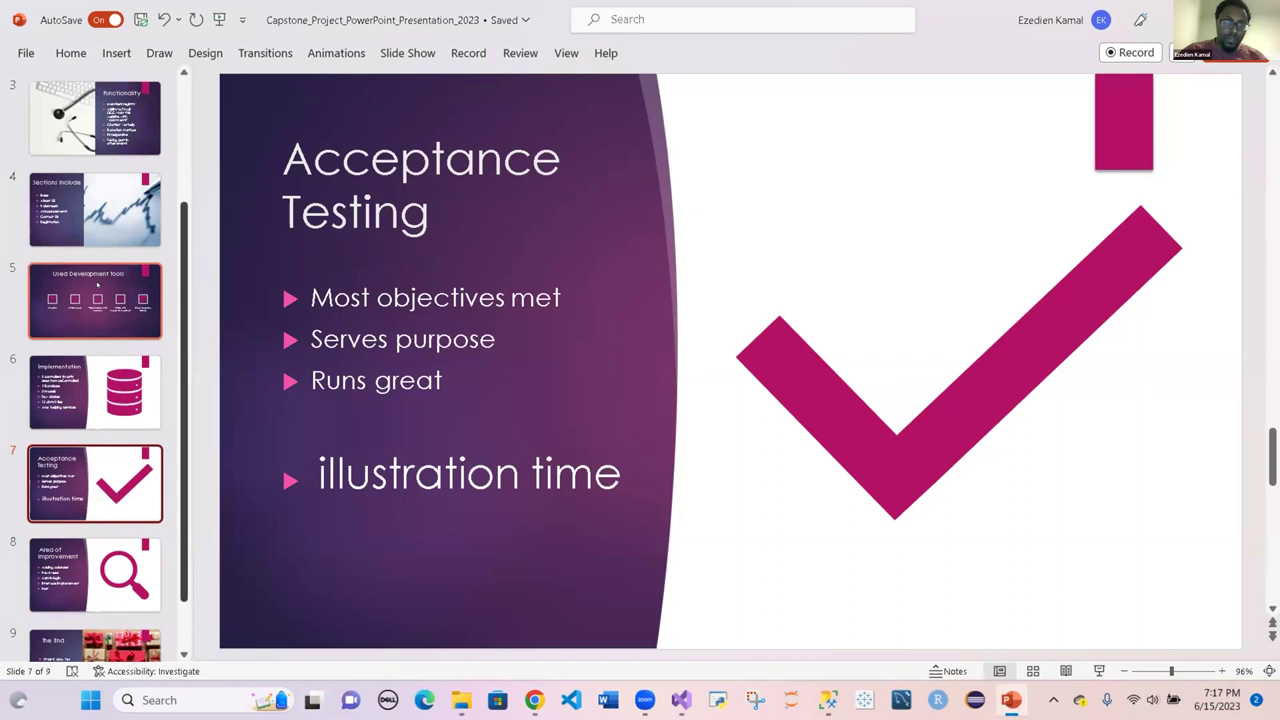
{"action": "scroll", "coordinate": [80, 517], "scroll_direction": "down", "scroll_amount": 1}
{"action": "scroll", "coordinate": [80, 517], "scroll_direction": "up", "scroll_amount": 1}
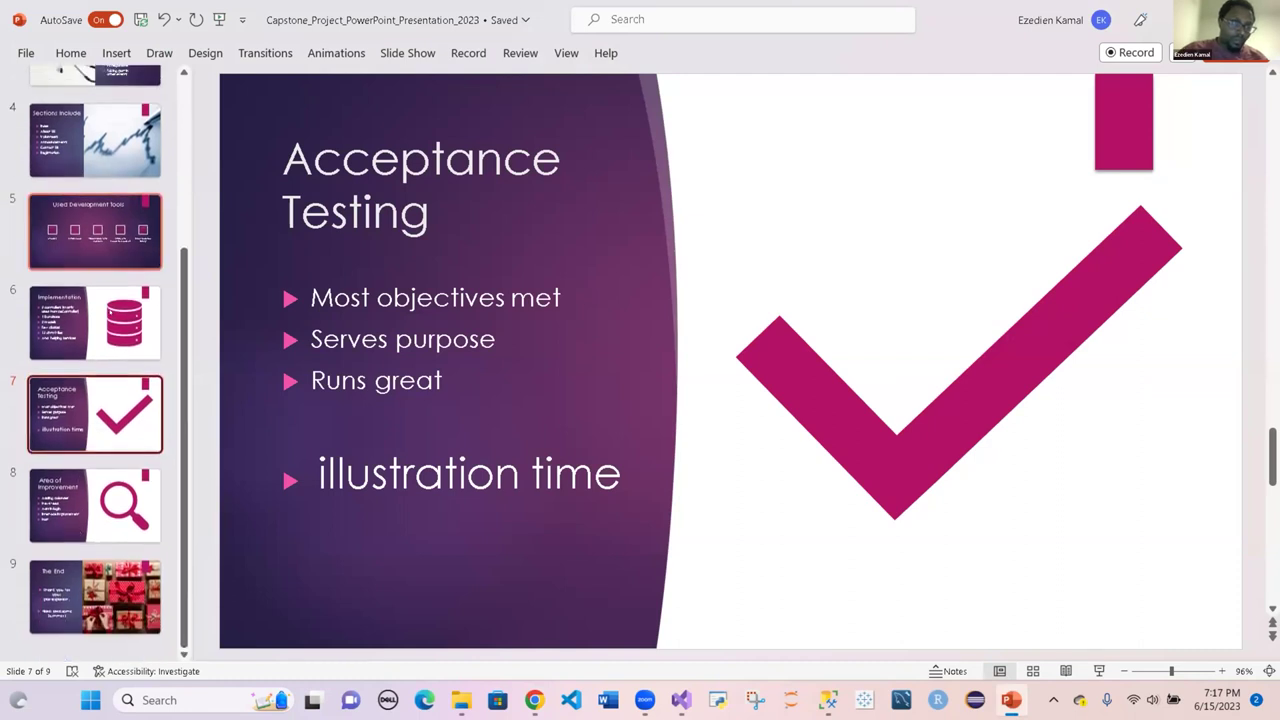
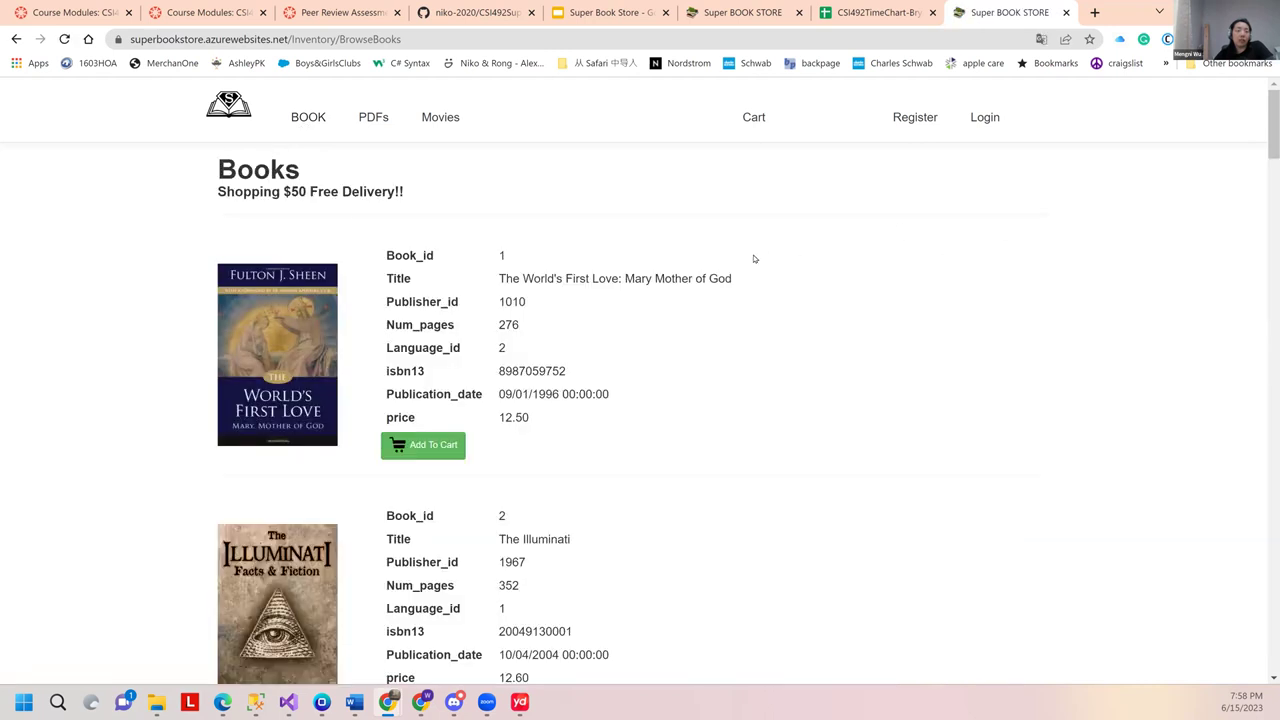
Add the Cliffs Notes Lysistrata book to the cart.
{"action": "scroll", "coordinate": [815, 273], "scroll_direction": "down", "scroll_amount": 20}
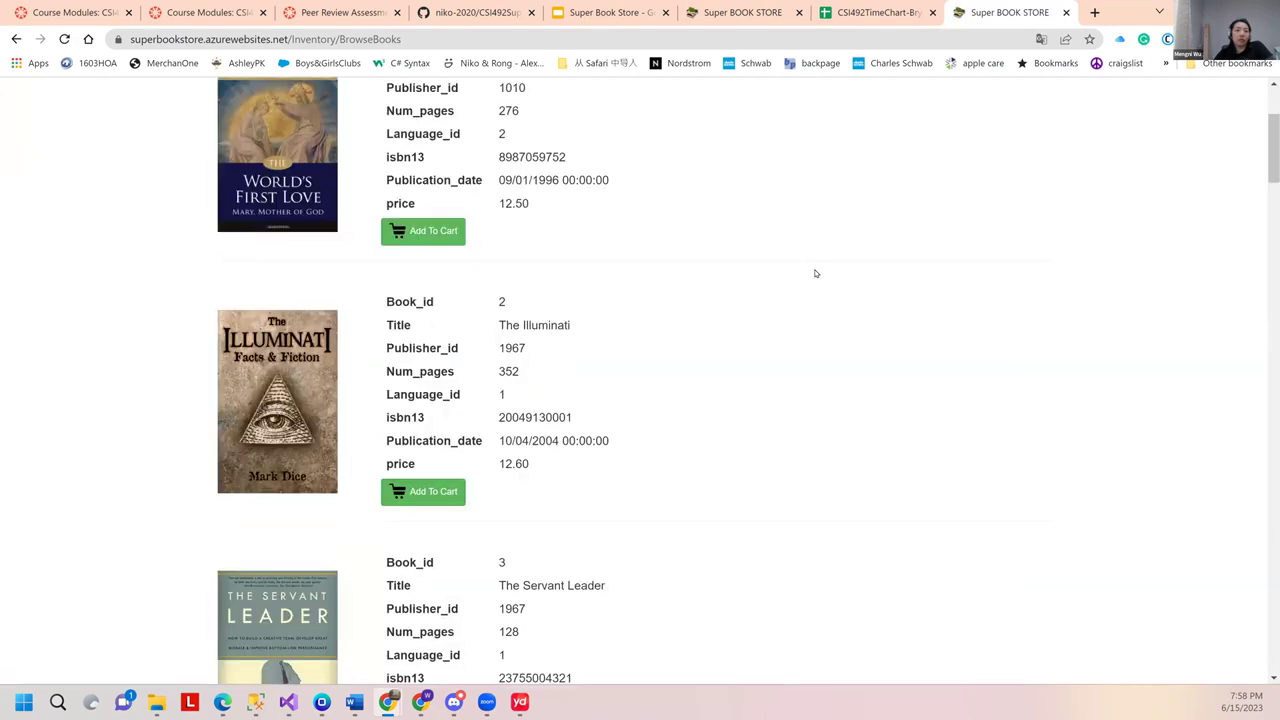
{"action": "scroll", "coordinate": [815, 273], "scroll_direction": "up", "scroll_amount": 20}
{"action": "scroll", "coordinate": [815, 273], "scroll_direction": "up", "scroll_amount": 20}
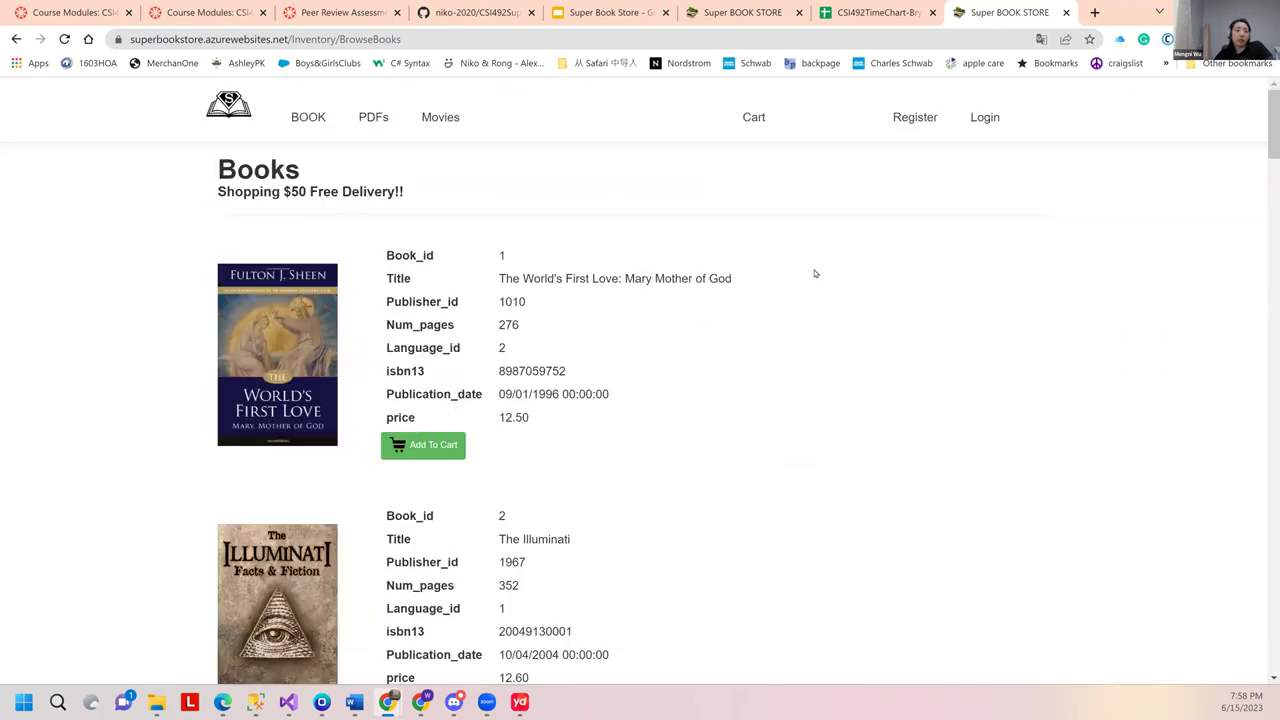
{"action": "scroll", "coordinate": [823, 380], "scroll_direction": "down", "scroll_amount": 12}
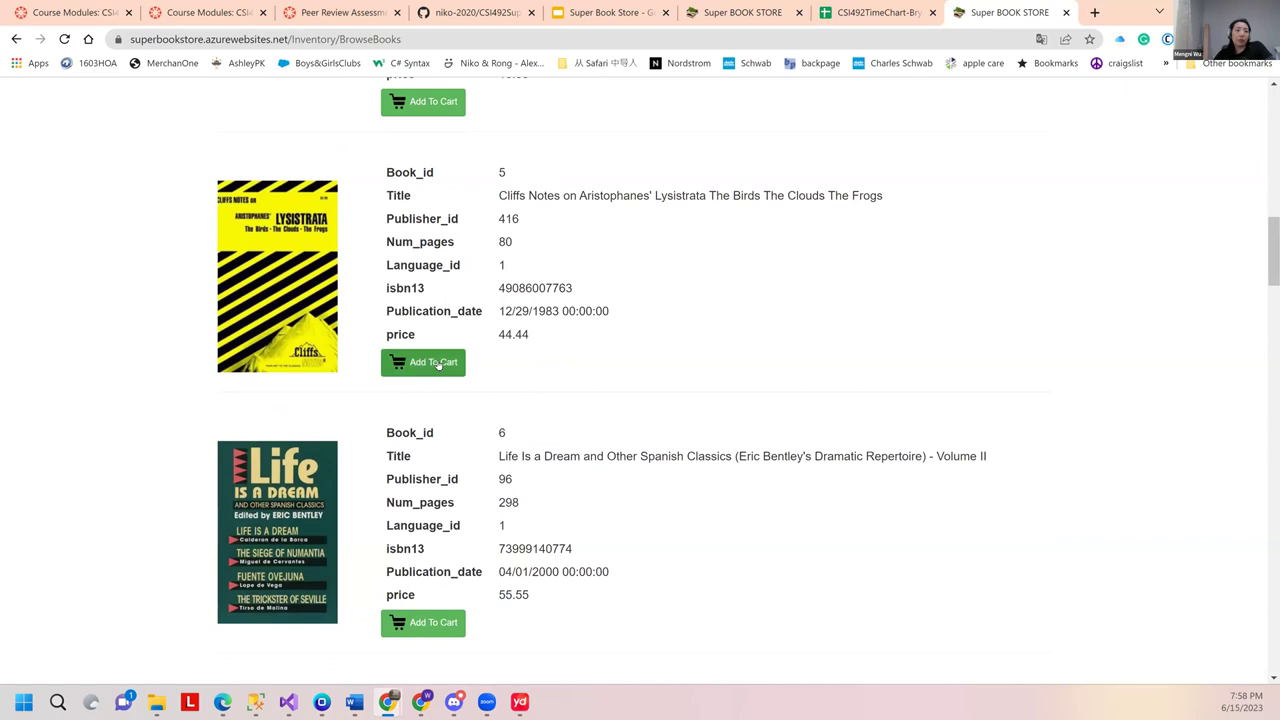
{"action": "left_click", "coordinate": [418, 363]}
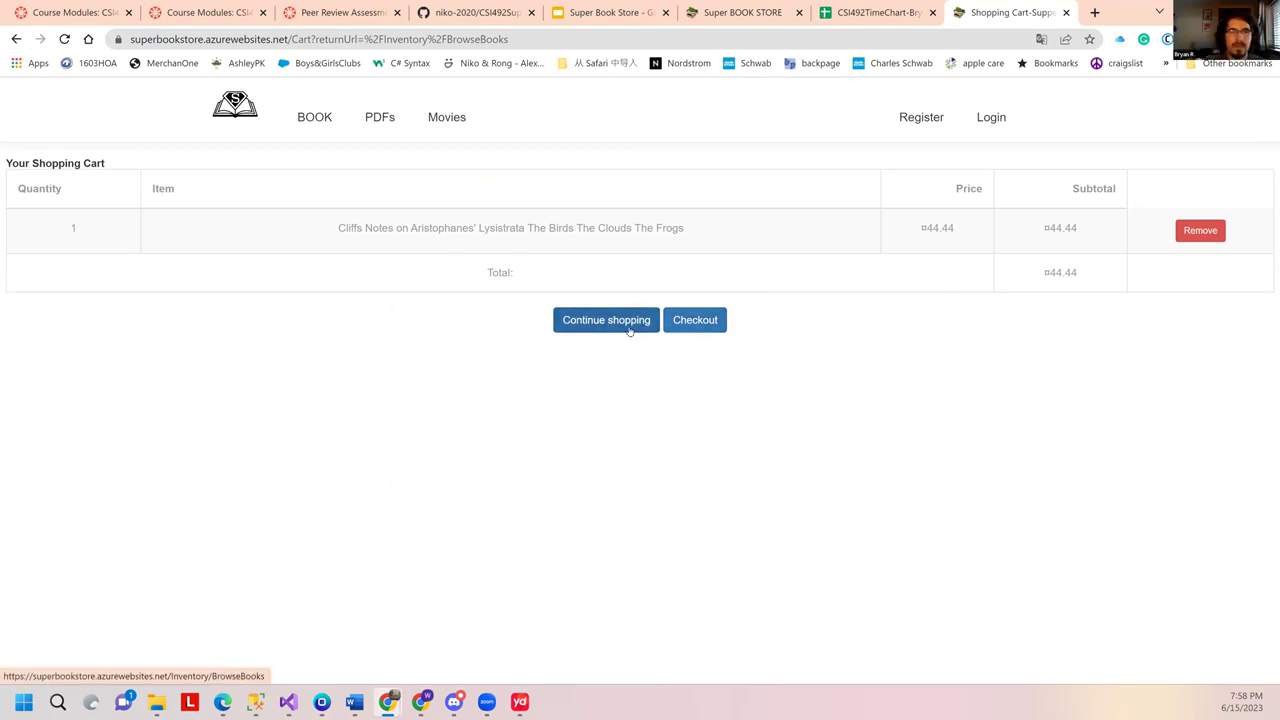
Add What Life Was Like in the Jewel in the Crown, bringing the total to 57.77, and go to checkout.
{"action": "left_click", "coordinate": [629, 328]}
{"action": "scroll", "coordinate": [585, 360], "scroll_direction": "down", "scroll_amount": 7}
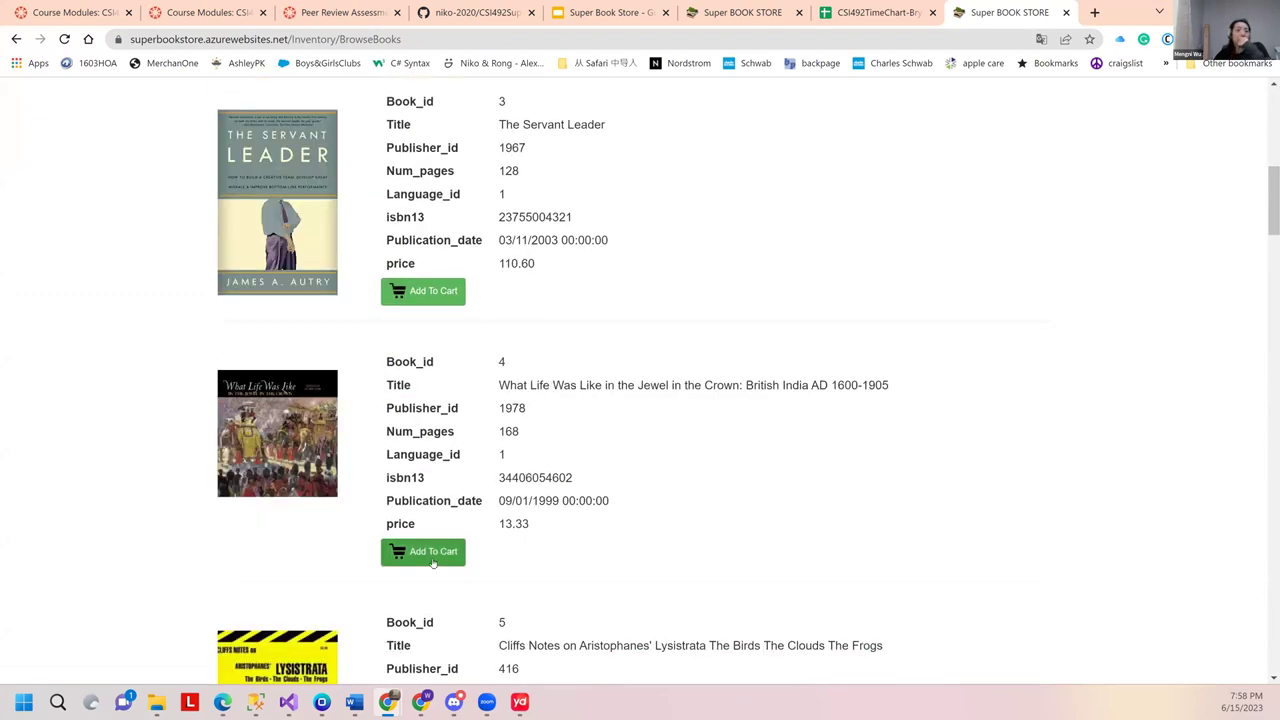
{"action": "left_click", "coordinate": [432, 556]}
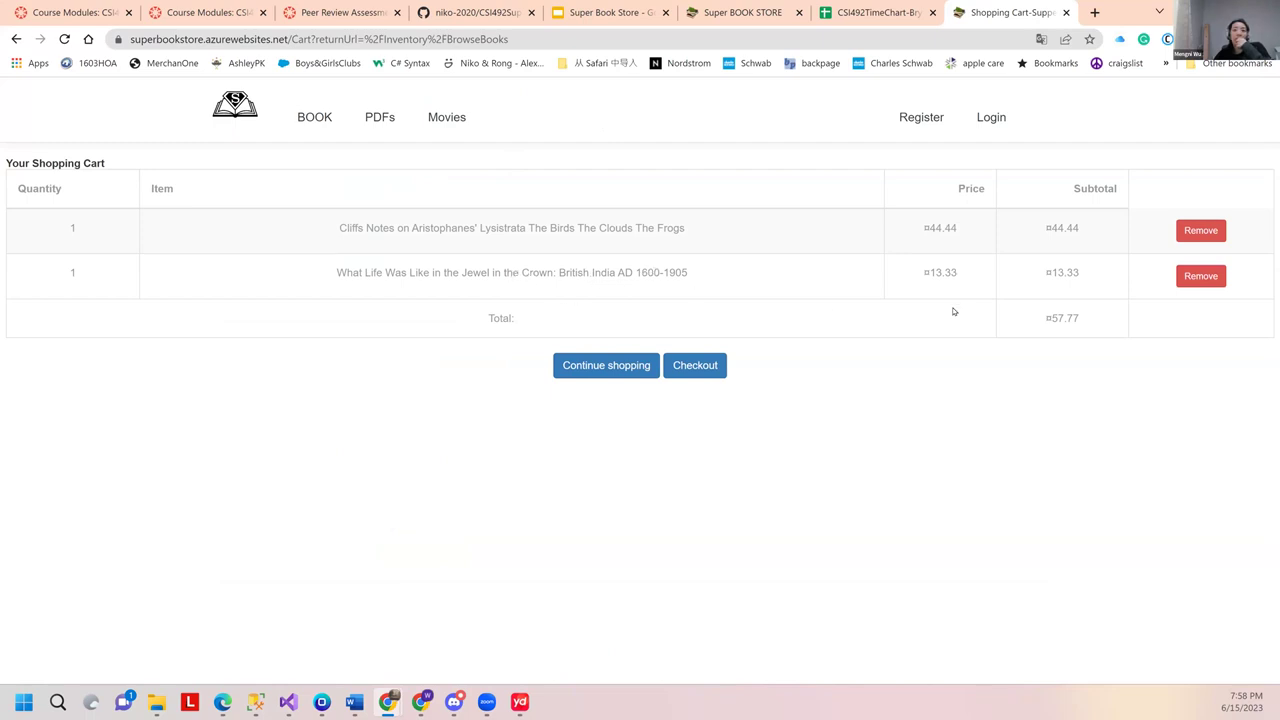
{"action": "left_click", "coordinate": [703, 372]}
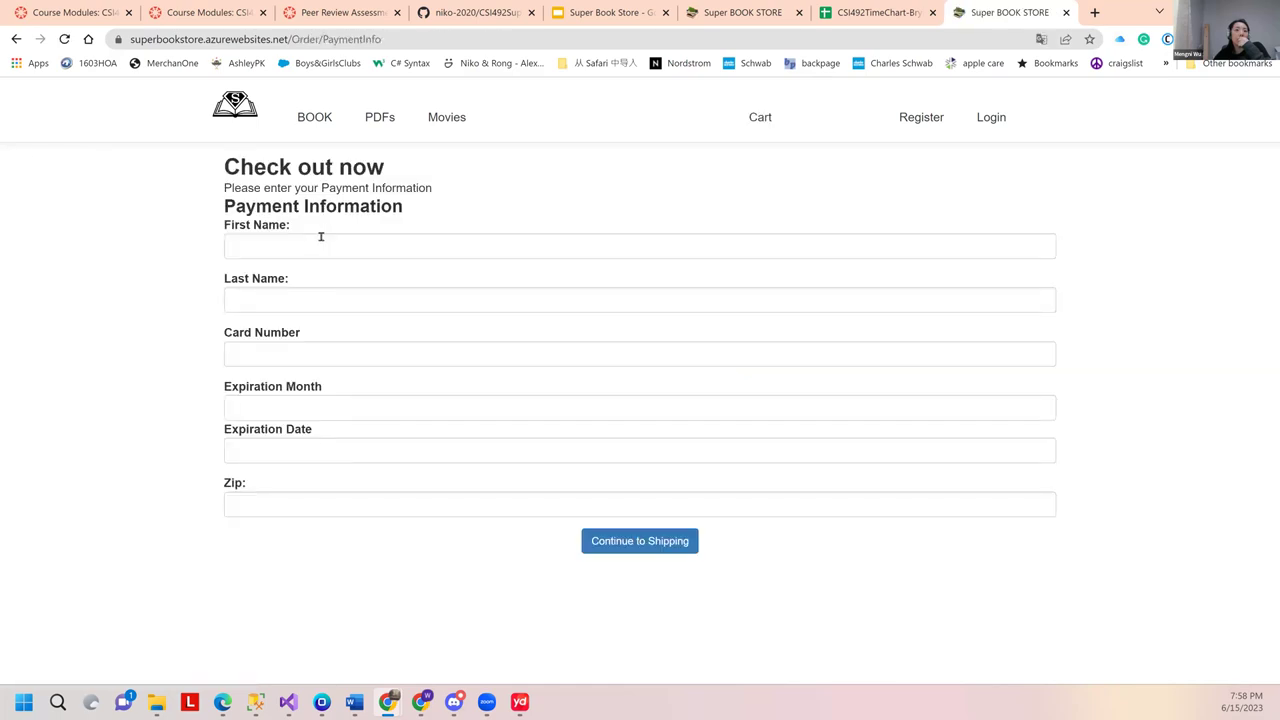
Fill the payment details from saved data and enter a card number.
{"action": "left_click", "coordinate": [321, 236]}
{"action": "left_click", "coordinate": [321, 284]}
{"action": "left_click", "coordinate": [293, 373]}
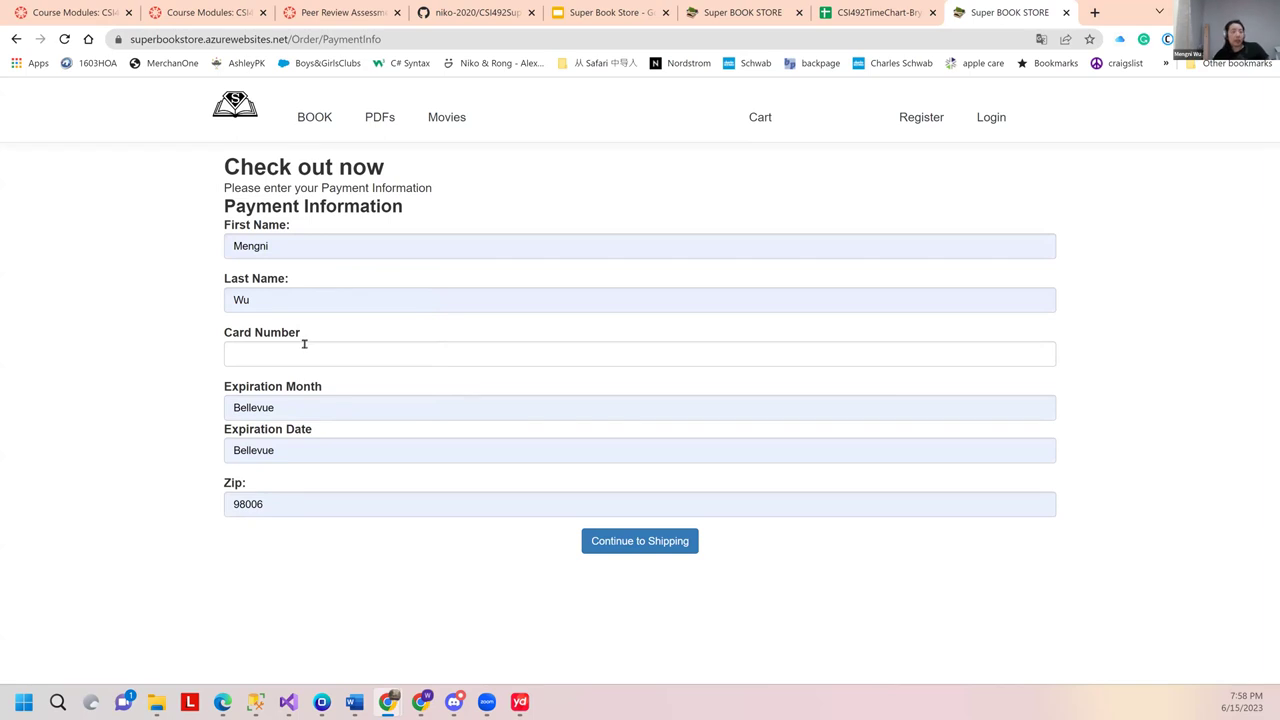
{"action": "left_click", "coordinate": [306, 357]}
{"action": "type", "text": "232323232323"}
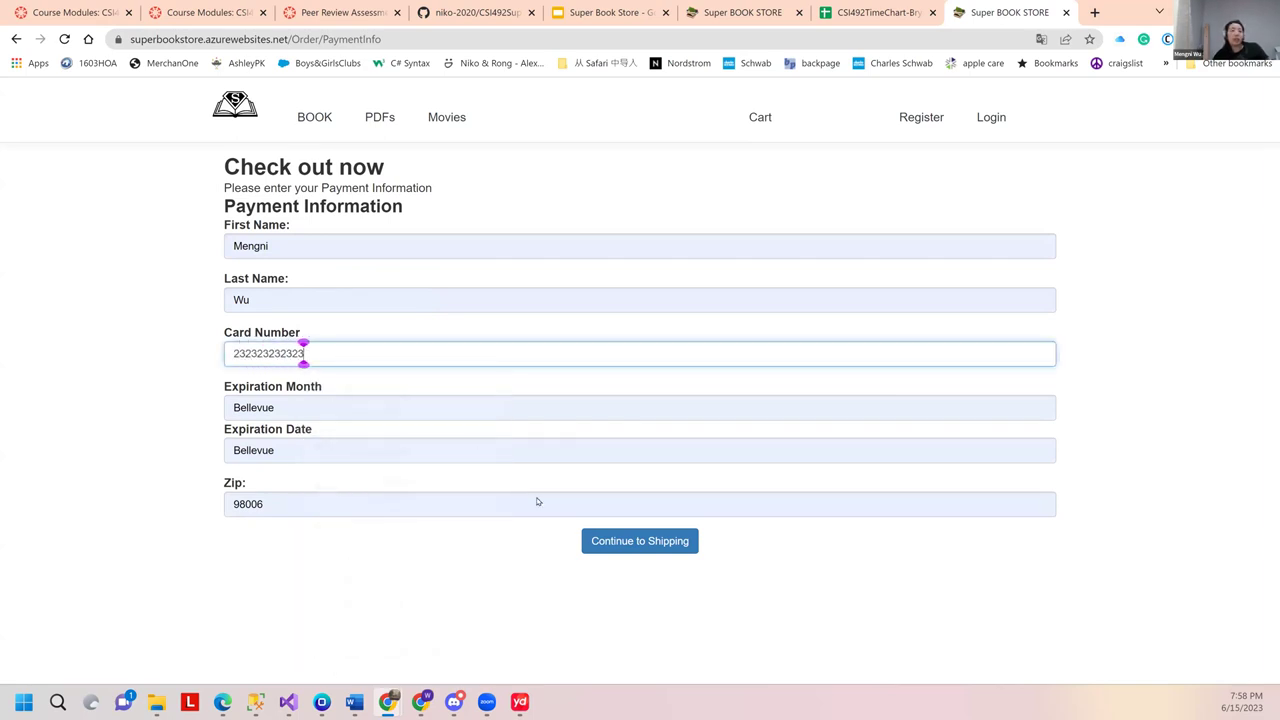
{"action": "left_click", "coordinate": [684, 541]}
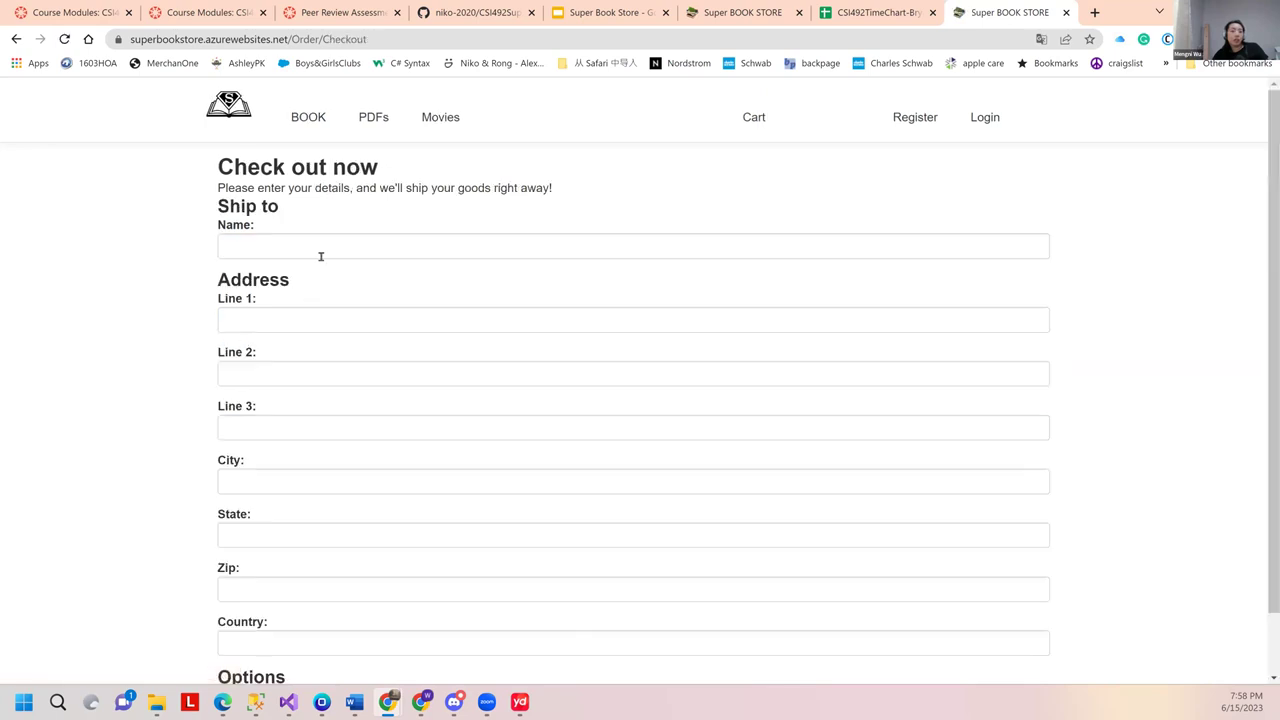
Fill the shipping address from a saved address and submit the order.
{"action": "scroll", "coordinate": [590, 277], "scroll_direction": "down", "scroll_amount": 1}
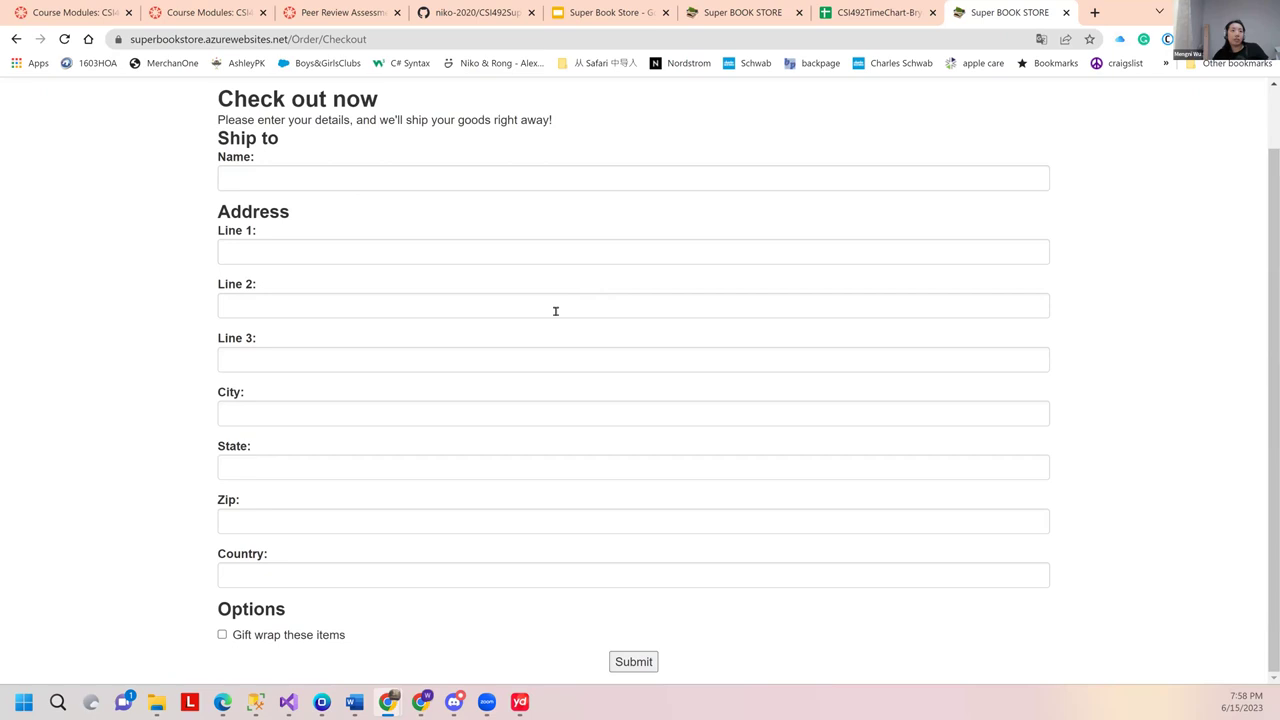
{"action": "scroll", "coordinate": [510, 313], "scroll_direction": "up", "scroll_amount": 1}
{"action": "scroll", "coordinate": [483, 314], "scroll_direction": "down", "scroll_amount": 1}
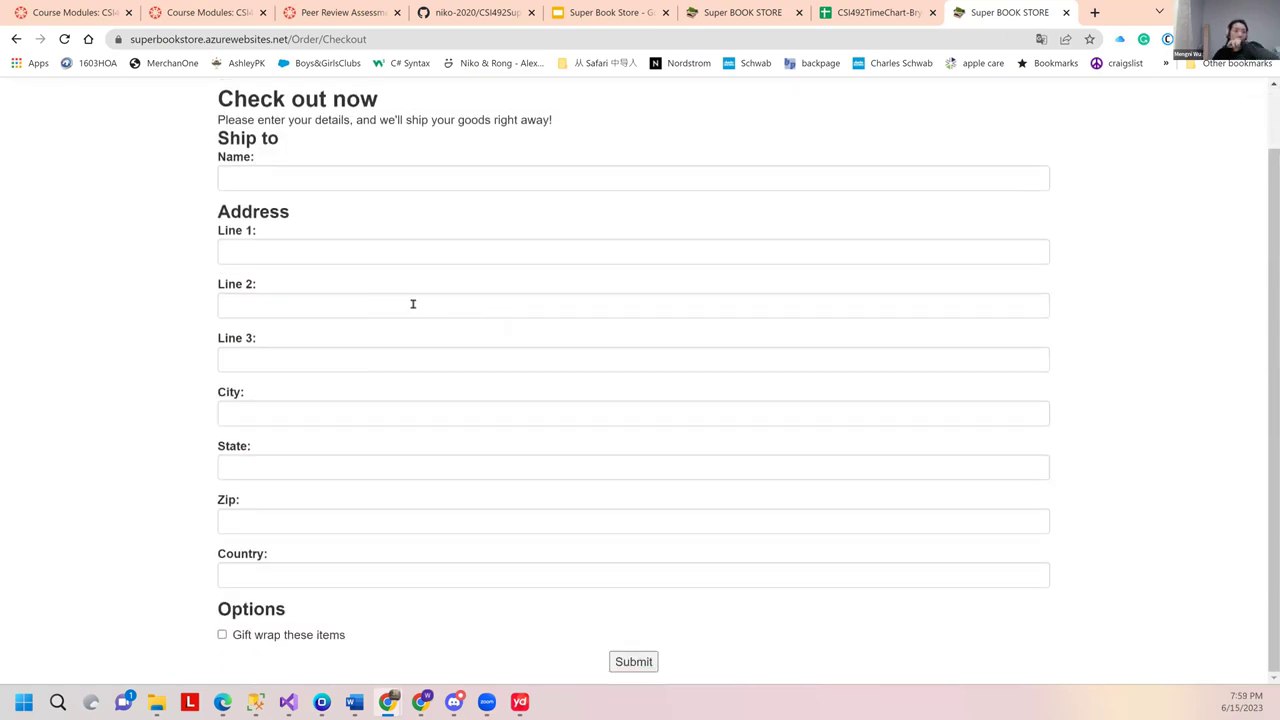
{"action": "left_click", "coordinate": [360, 180]}
{"action": "left_click", "coordinate": [333, 215]}
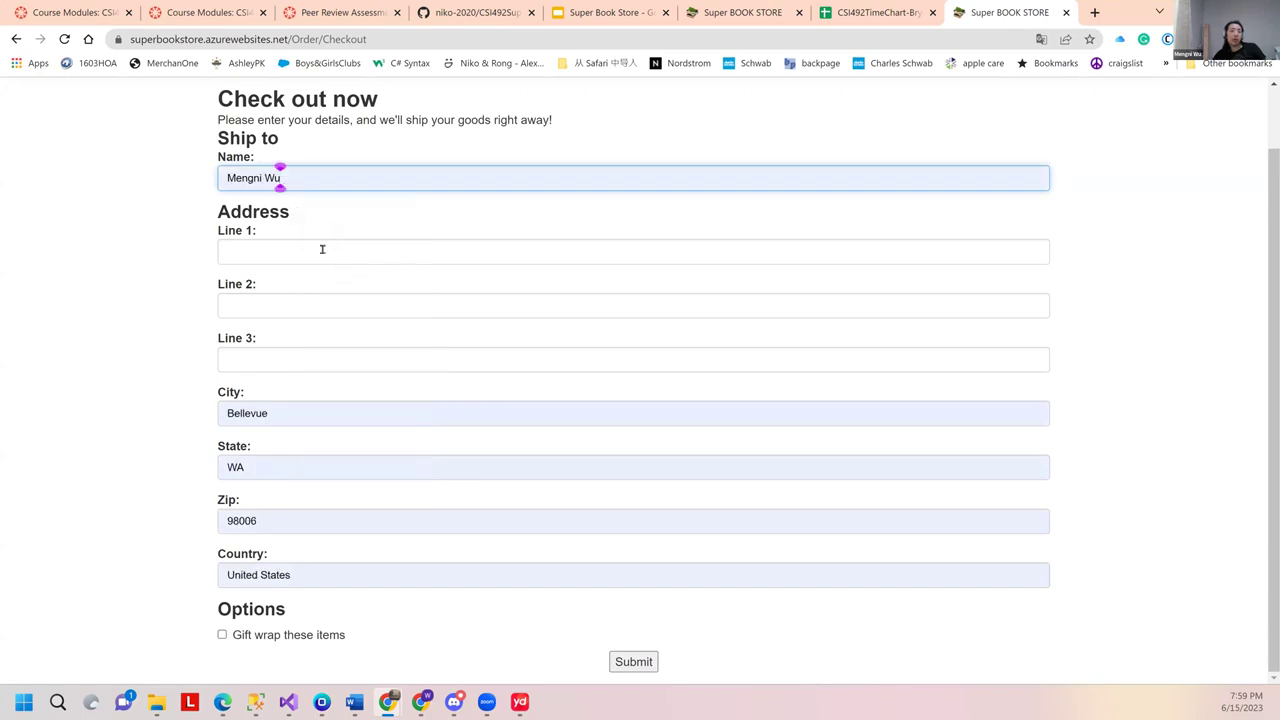
{"action": "left_click", "coordinate": [322, 249]}
{"action": "left_click", "coordinate": [395, 294]}
{"action": "left_click", "coordinate": [627, 668]}
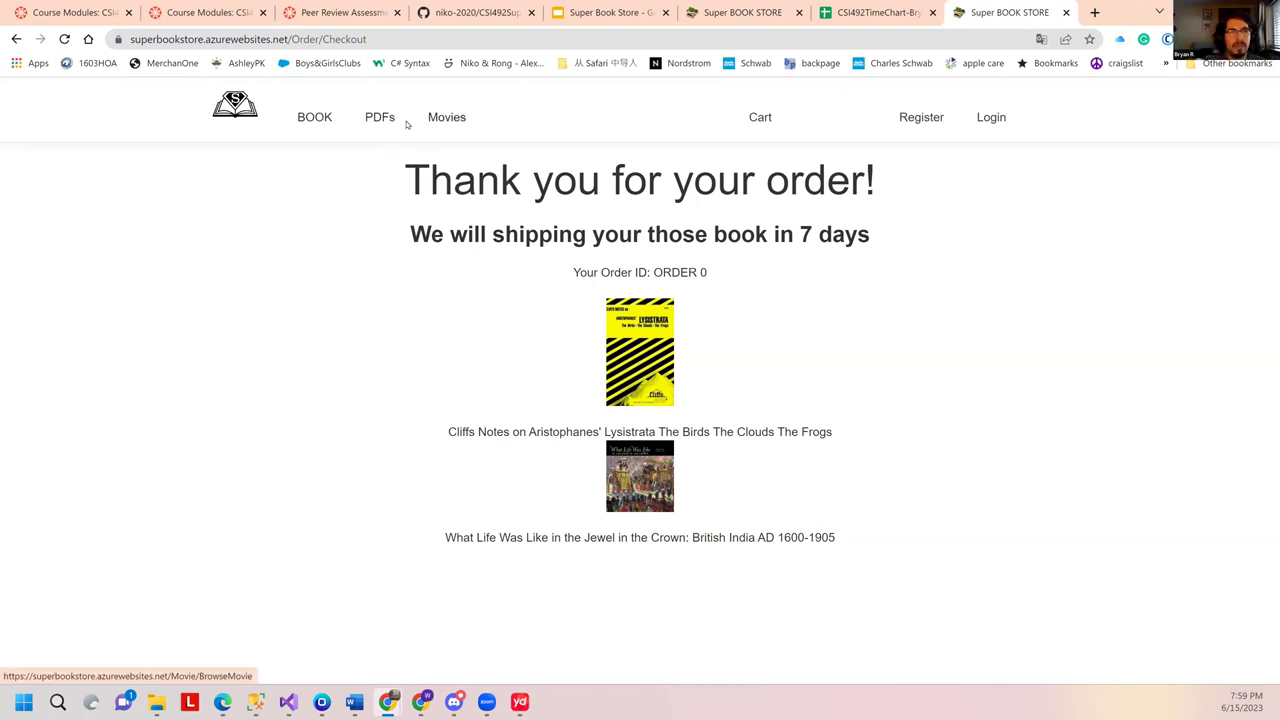
Browse the free PDF list, then switch to the Movies and Videos catalog.
{"action": "left_click", "coordinate": [373, 118]}
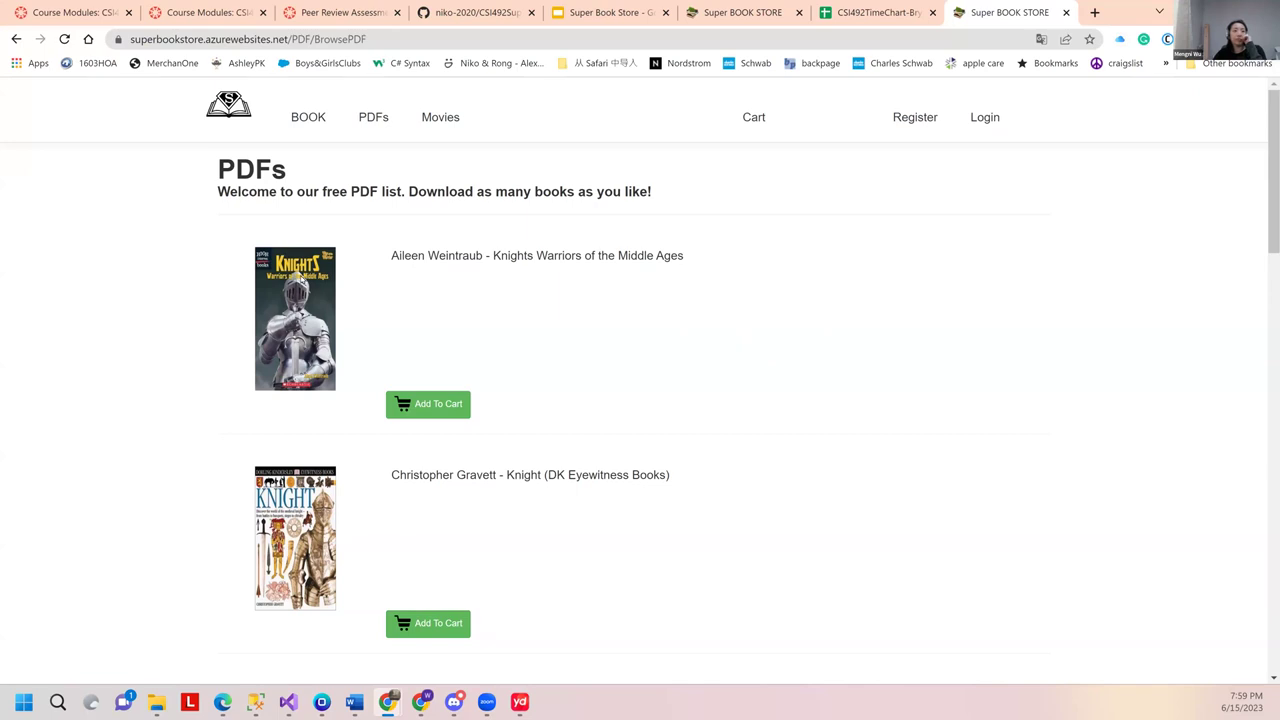
{"action": "scroll", "coordinate": [640, 380], "scroll_direction": "down", "scroll_amount": 7}
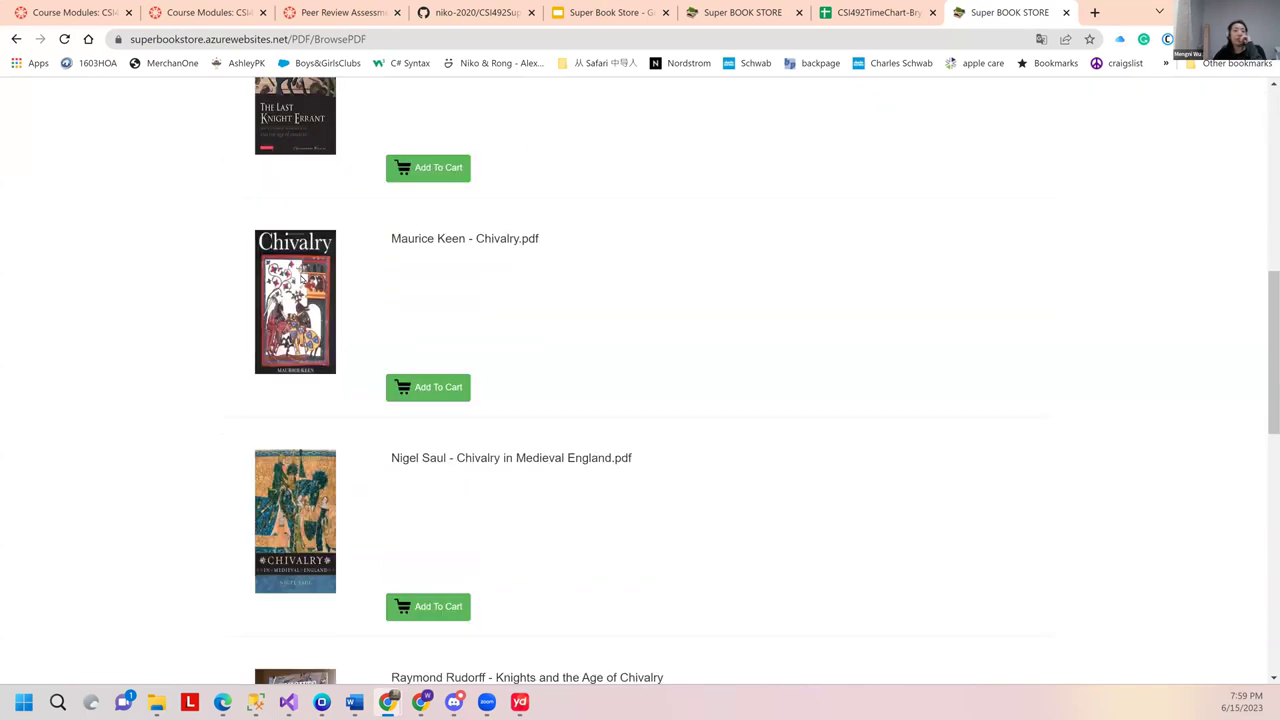
{"action": "scroll", "coordinate": [640, 380], "scroll_direction": "up", "scroll_amount": 8}
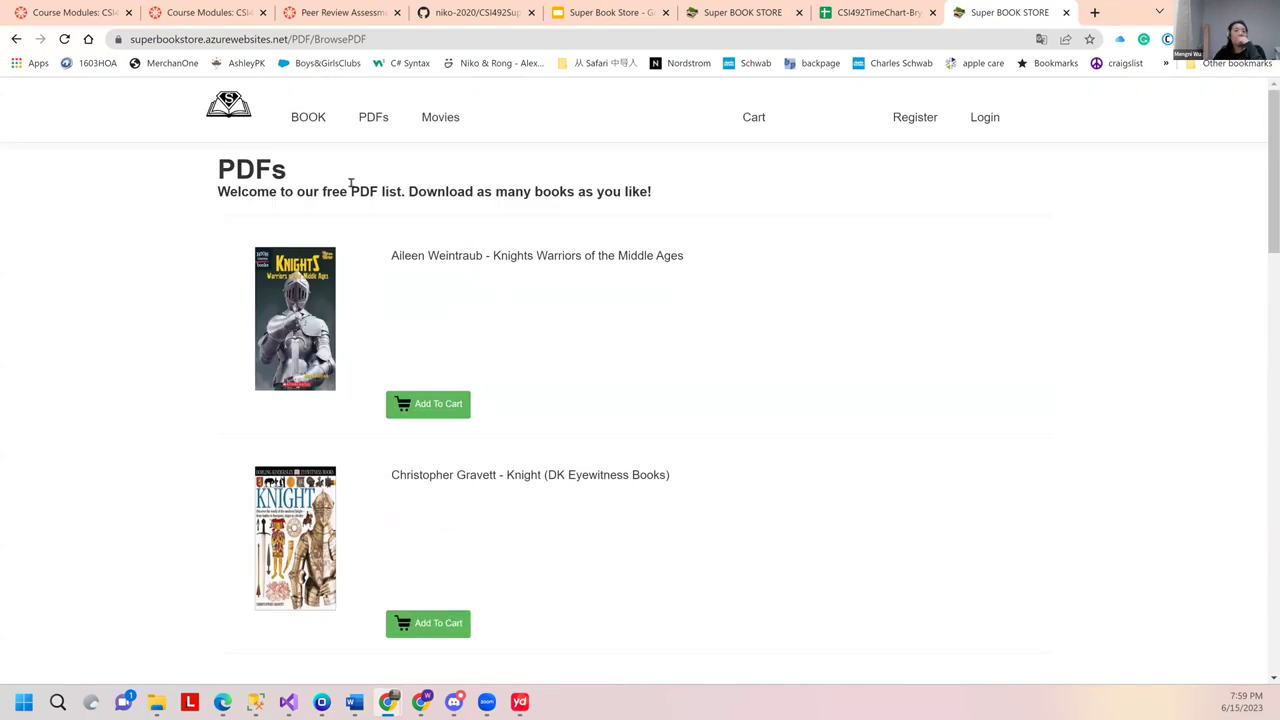
{"action": "left_click", "coordinate": [443, 120]}
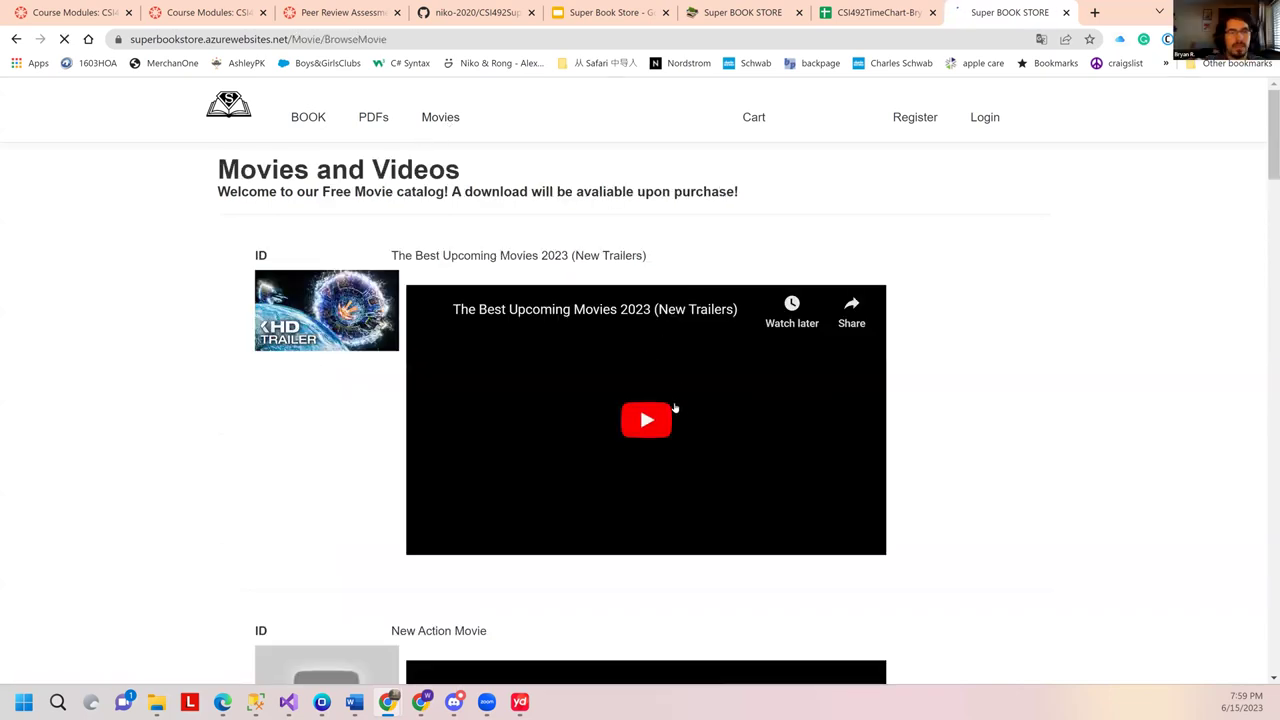
Play The Best Upcoming Movies 2023 trailer, then pause it.
{"action": "left_click", "coordinate": [646, 420]}
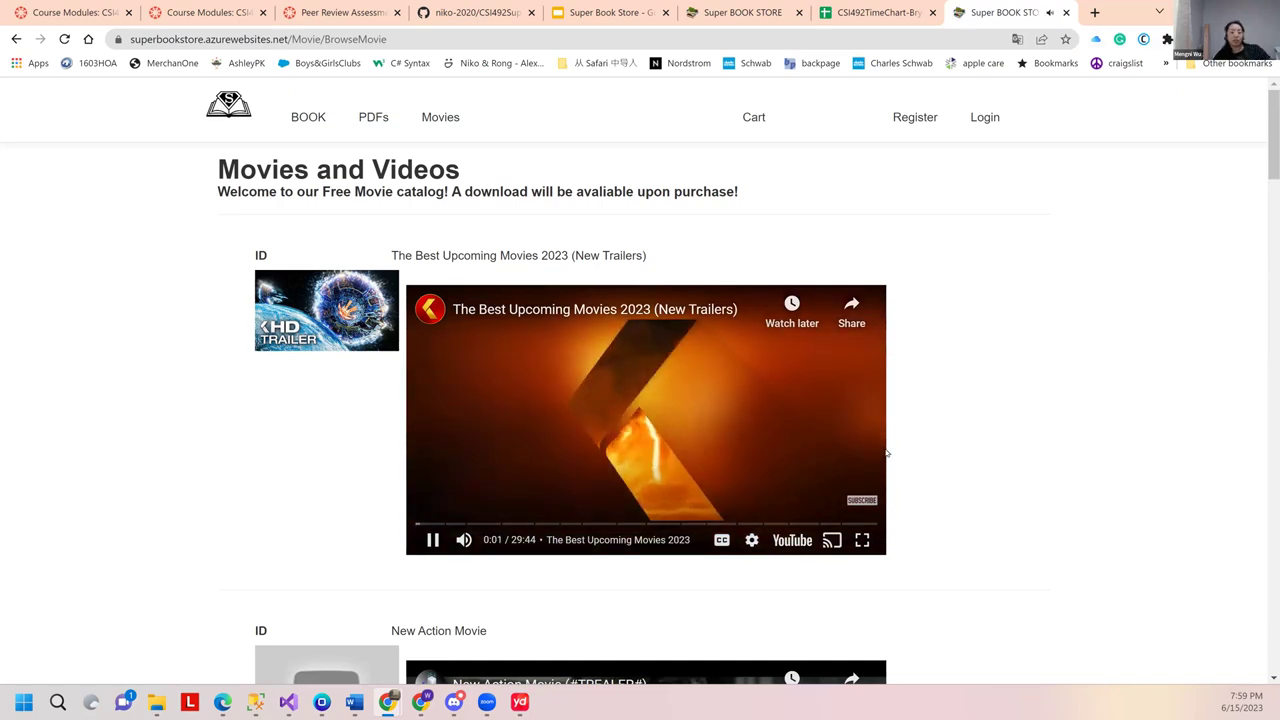
{"action": "left_click", "coordinate": [826, 432]}
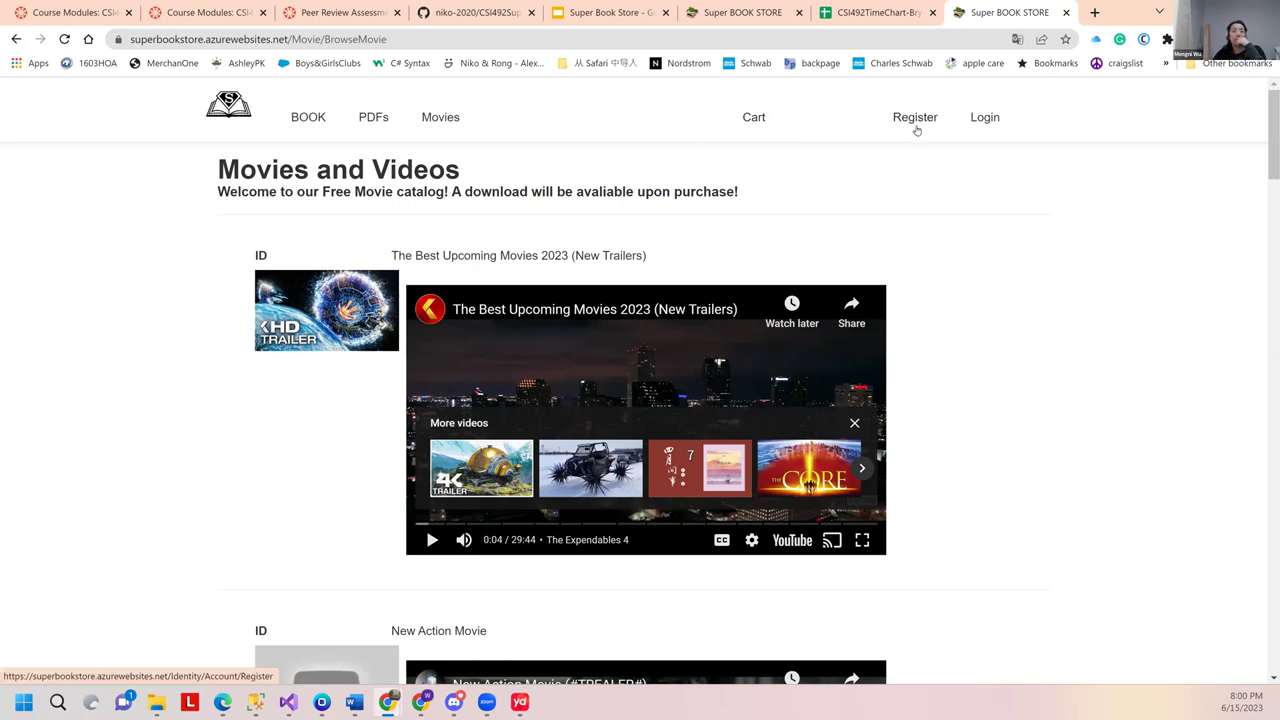
Autofill the saved customer e-mail on Log in, then return to Register's First name field.
{"action": "left_click", "coordinate": [916, 121]}
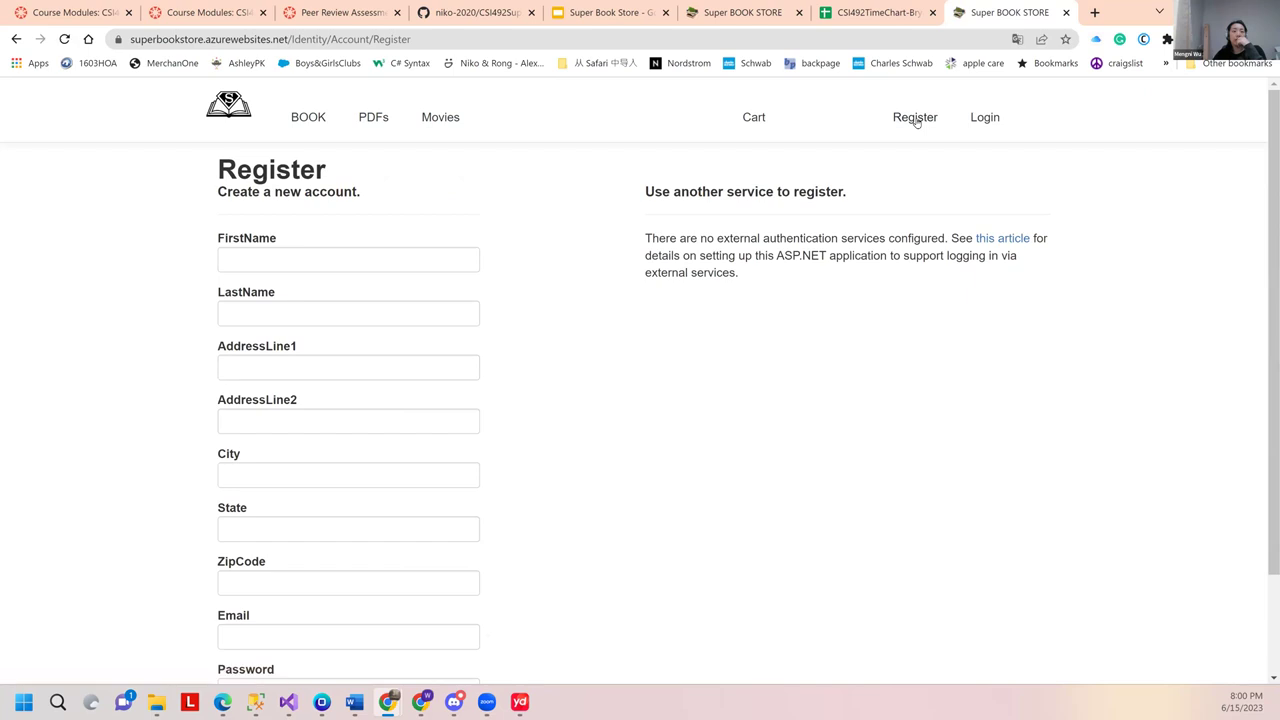
{"action": "left_click", "coordinate": [986, 120]}
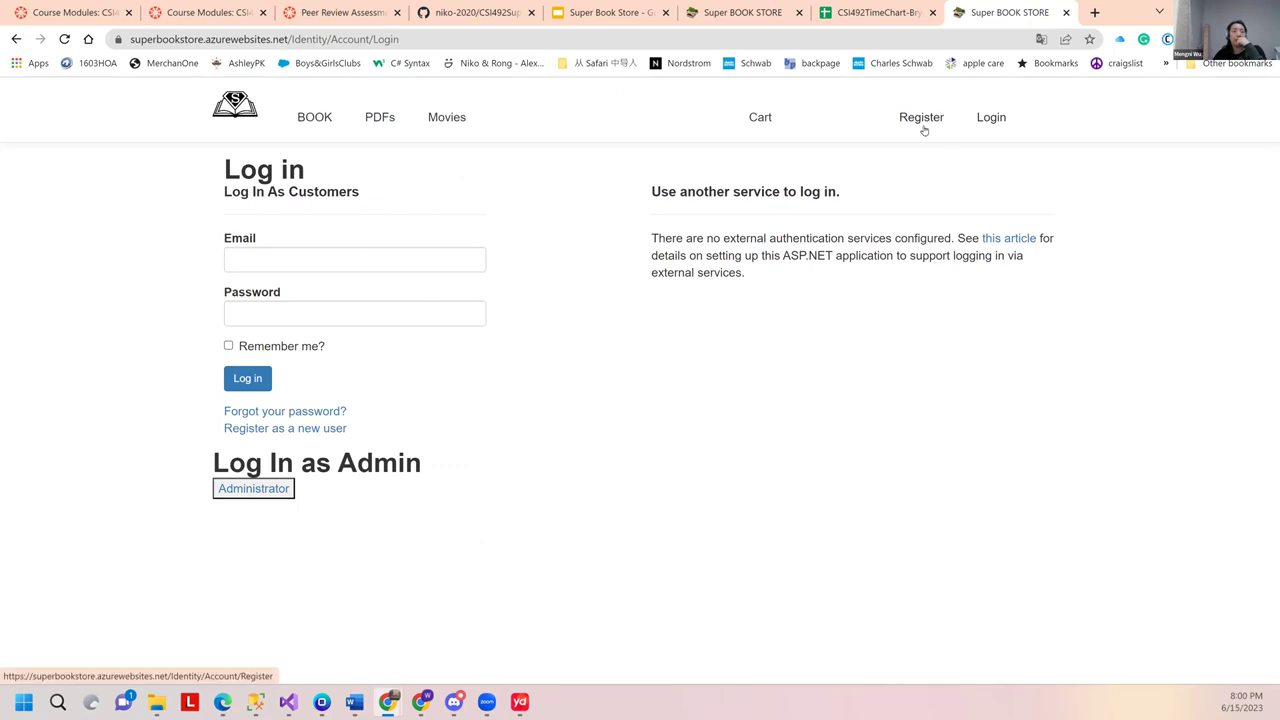
{"action": "left_click", "coordinate": [352, 257]}
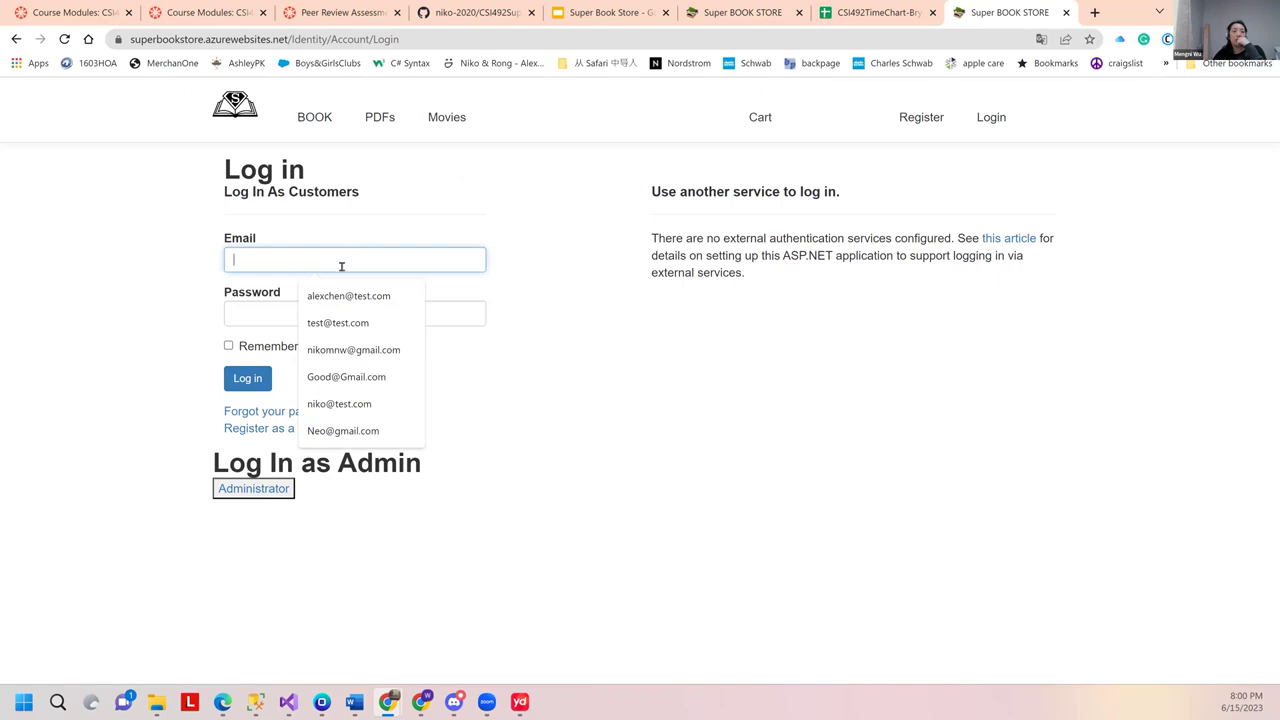
{"action": "left_click", "coordinate": [317, 316]}
{"action": "left_click", "coordinate": [317, 314]}
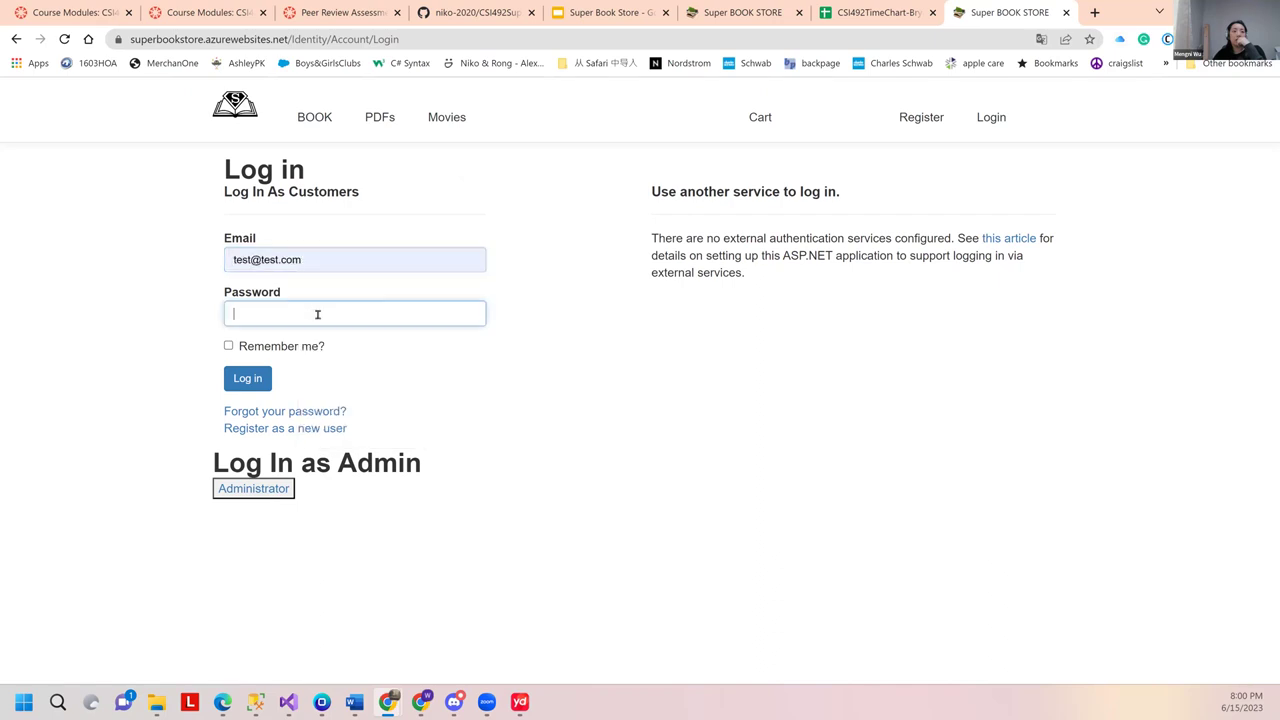
{"action": "left_click", "coordinate": [332, 264]}
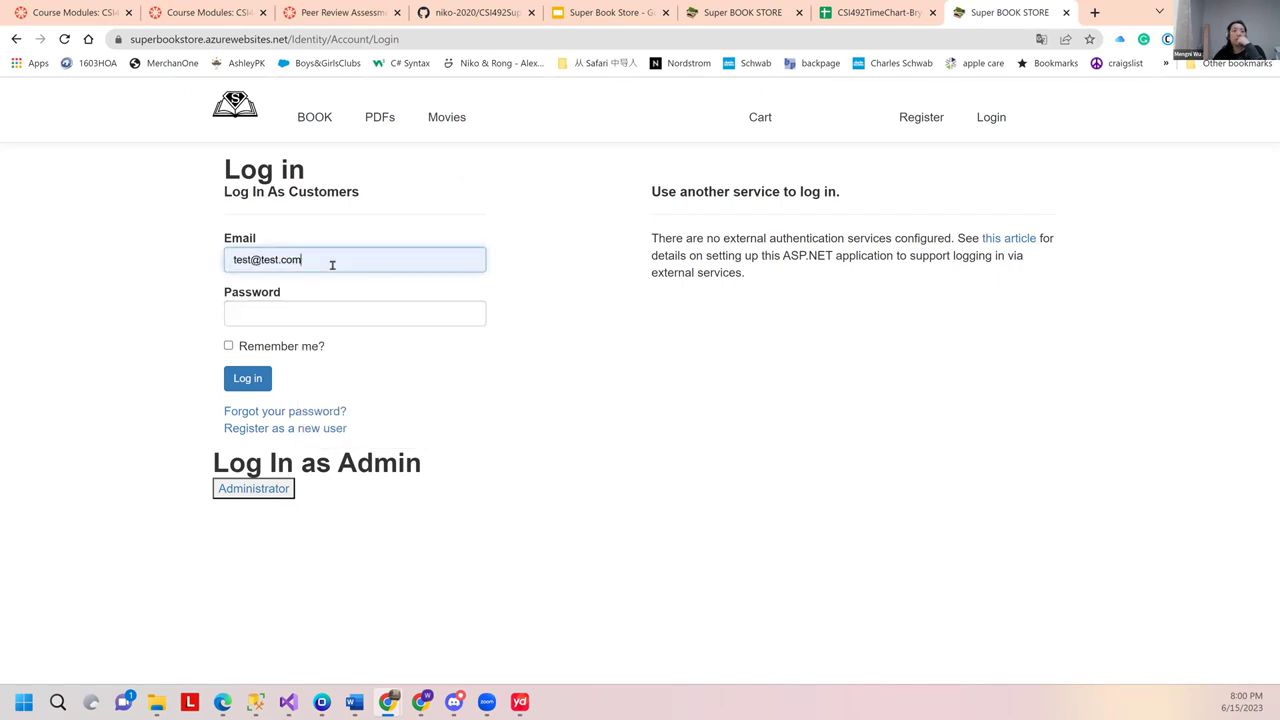
{"action": "left_click", "coordinate": [326, 306]}
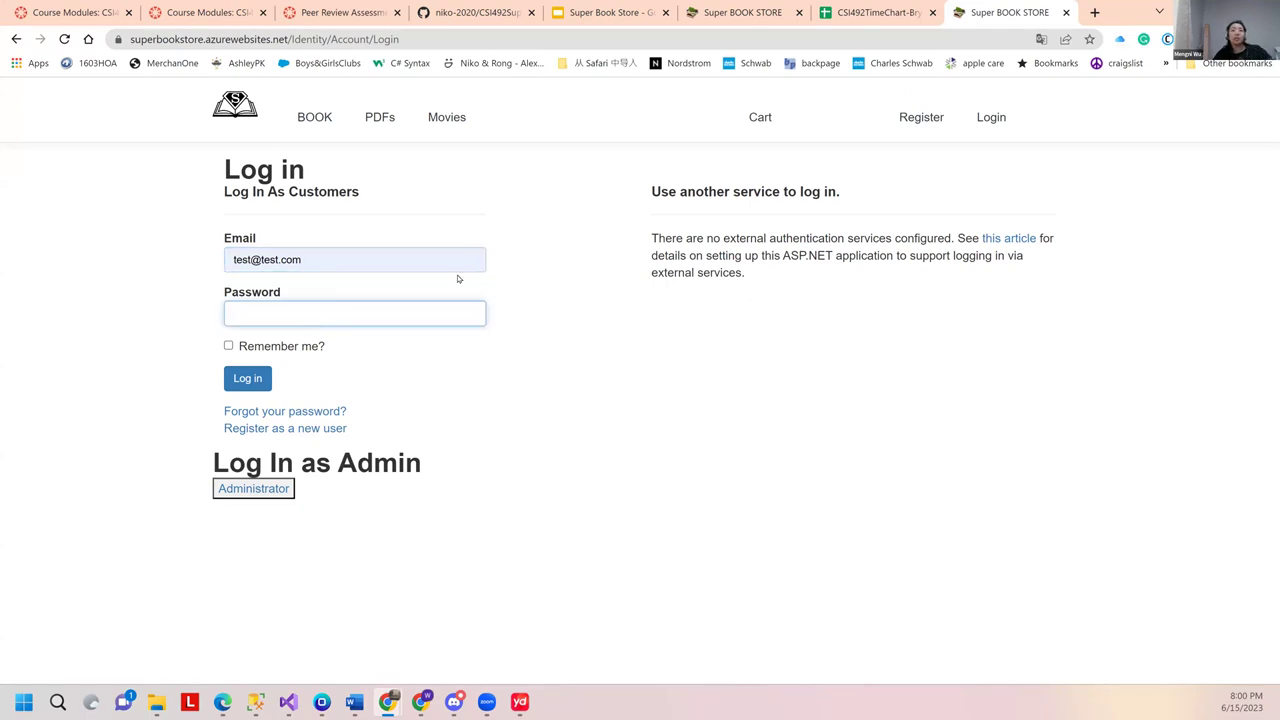
{"action": "left_click", "coordinate": [910, 120]}
{"action": "left_click", "coordinate": [355, 263]}
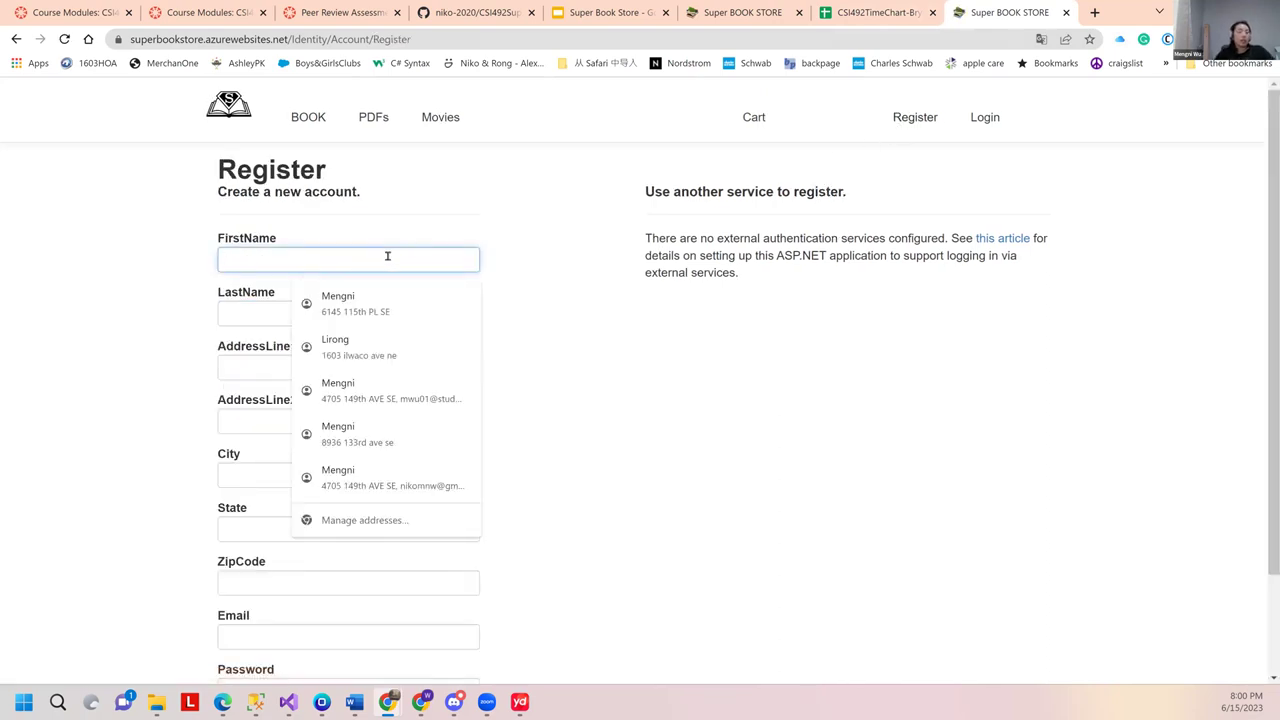
Enter first name 'test', last name 't', a saved address, and a test e-mail.
{"action": "type", "text": "test"}
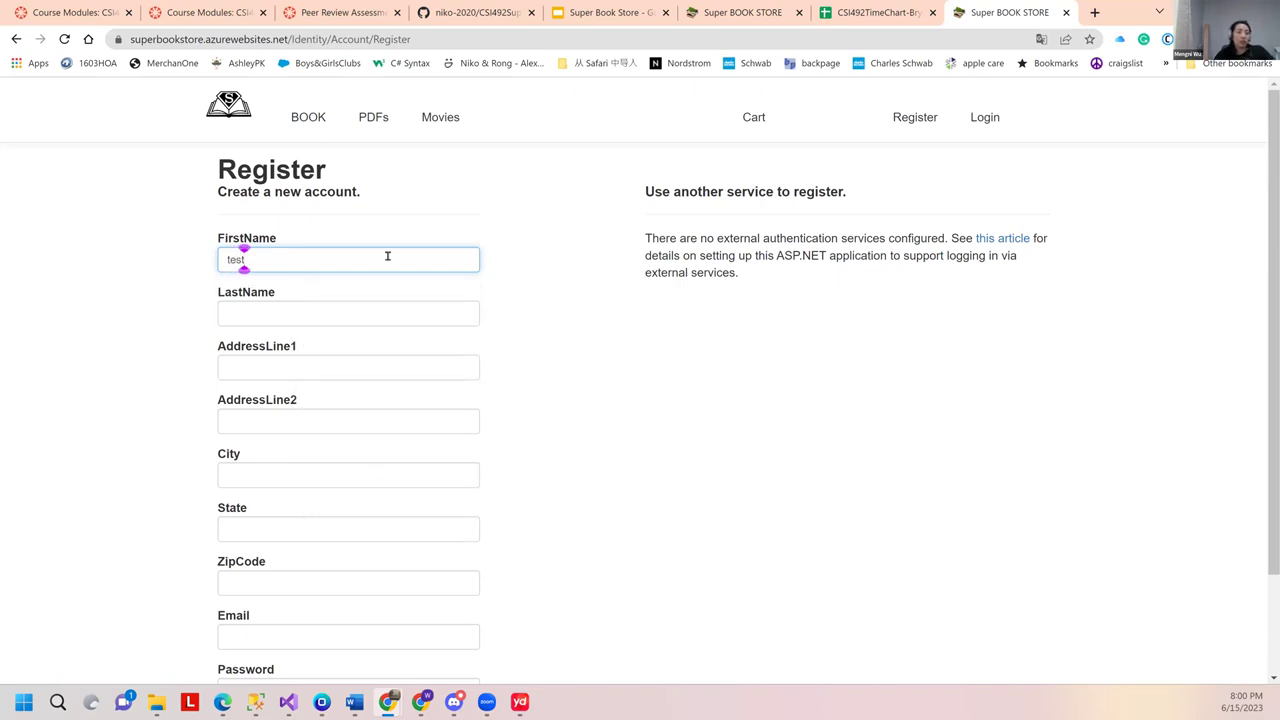
{"action": "key", "text": "Tab"}
{"action": "type", "text": "t"}
{"action": "key", "text": "Tab"}
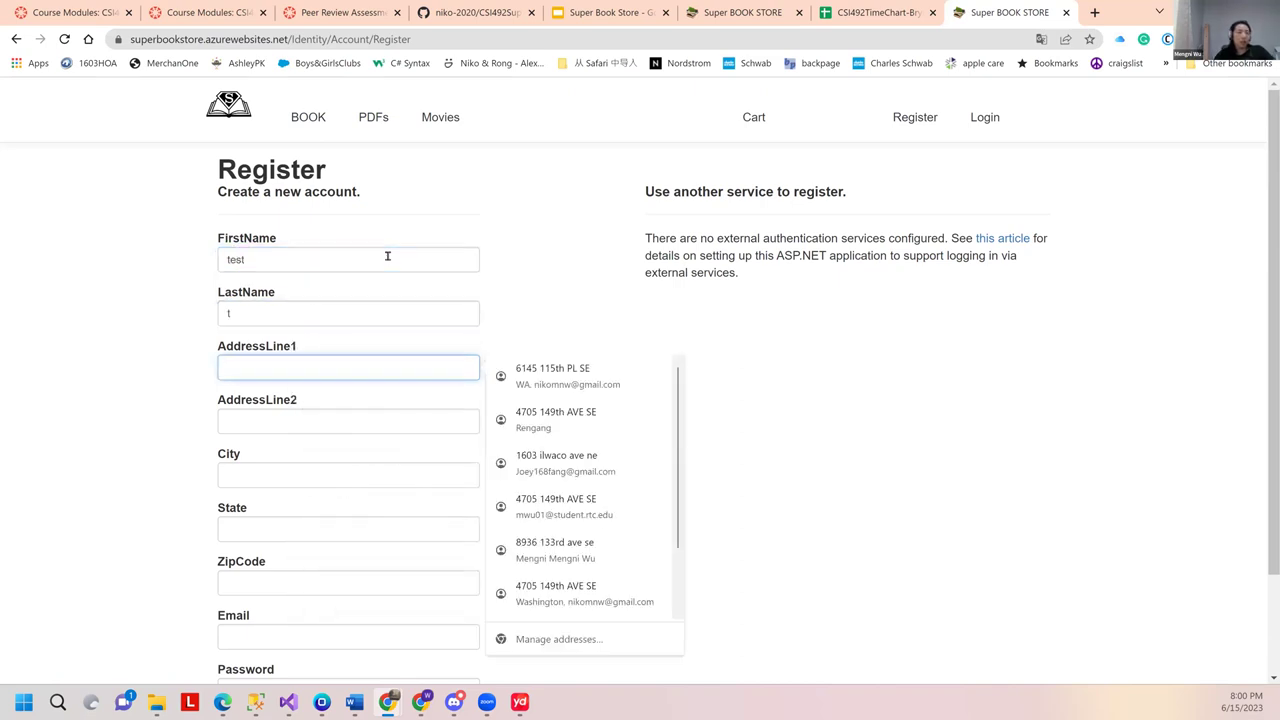
{"action": "left_click", "coordinate": [563, 368]}
{"action": "scroll", "coordinate": [477, 393], "scroll_direction": "down", "scroll_amount": 1}
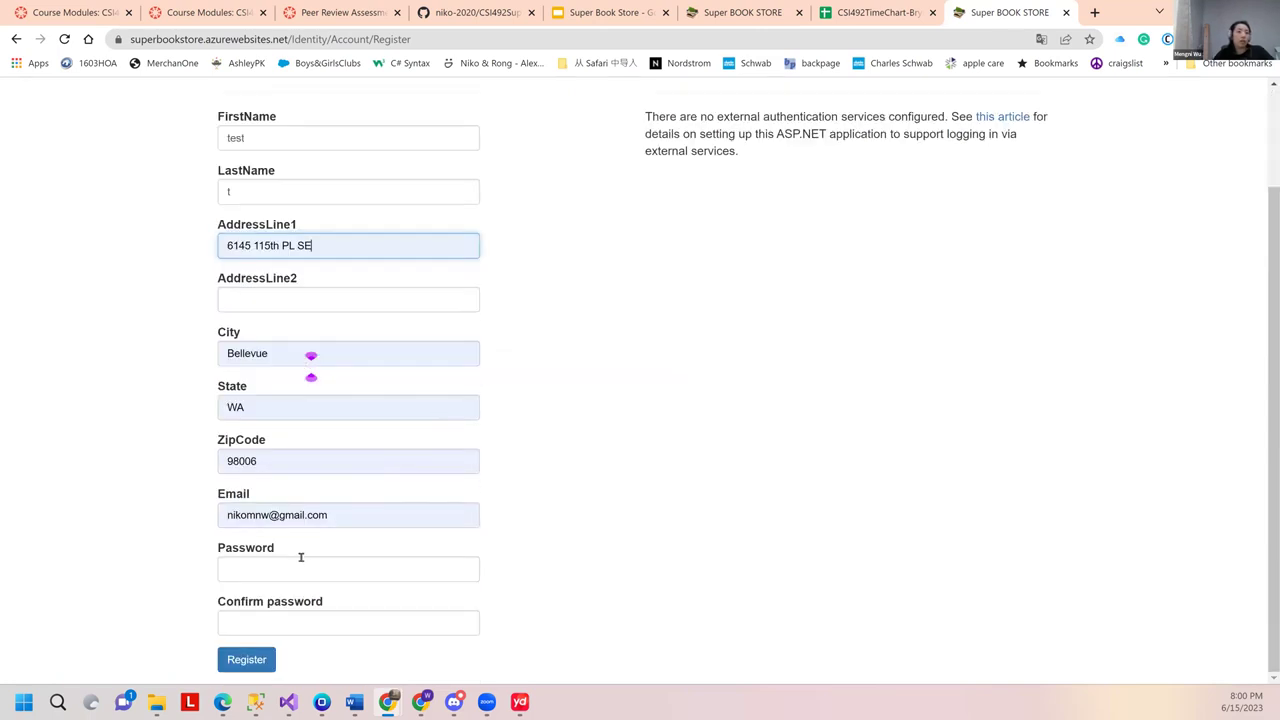
{"action": "left_click_drag", "start_coordinate": [332, 516], "coordinate": [171, 514]}
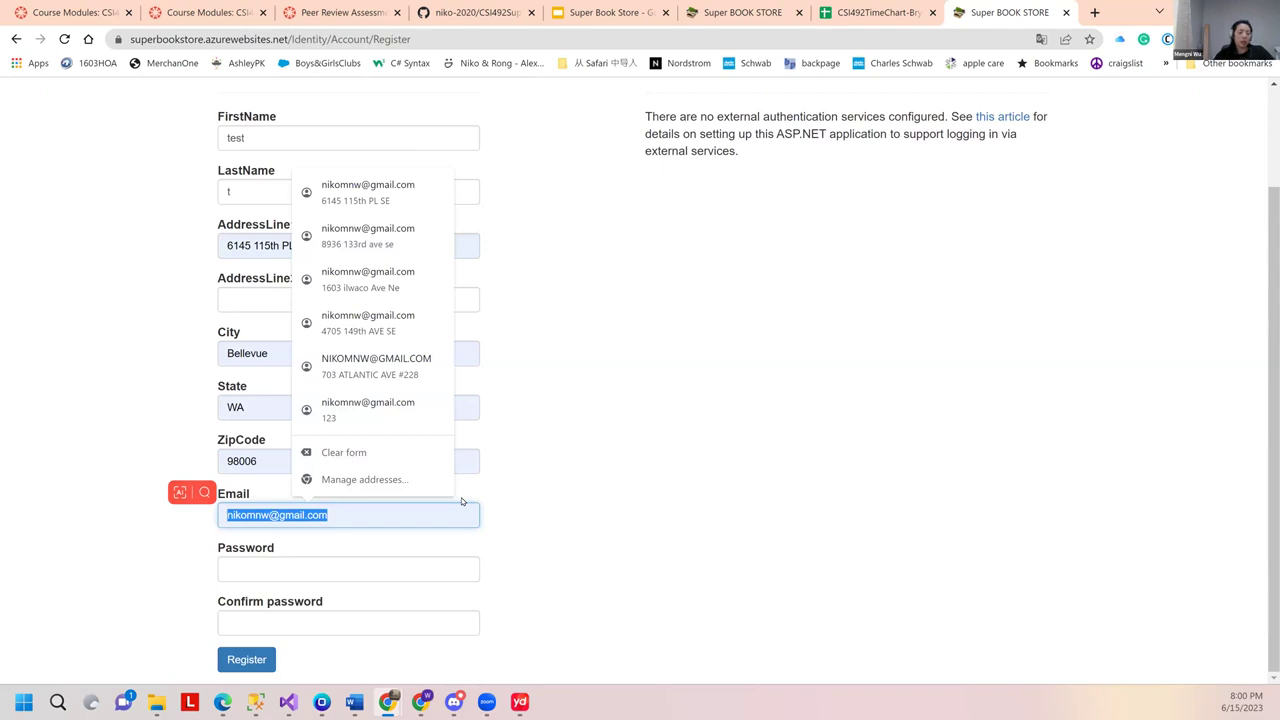
{"action": "type", "text": "test"}
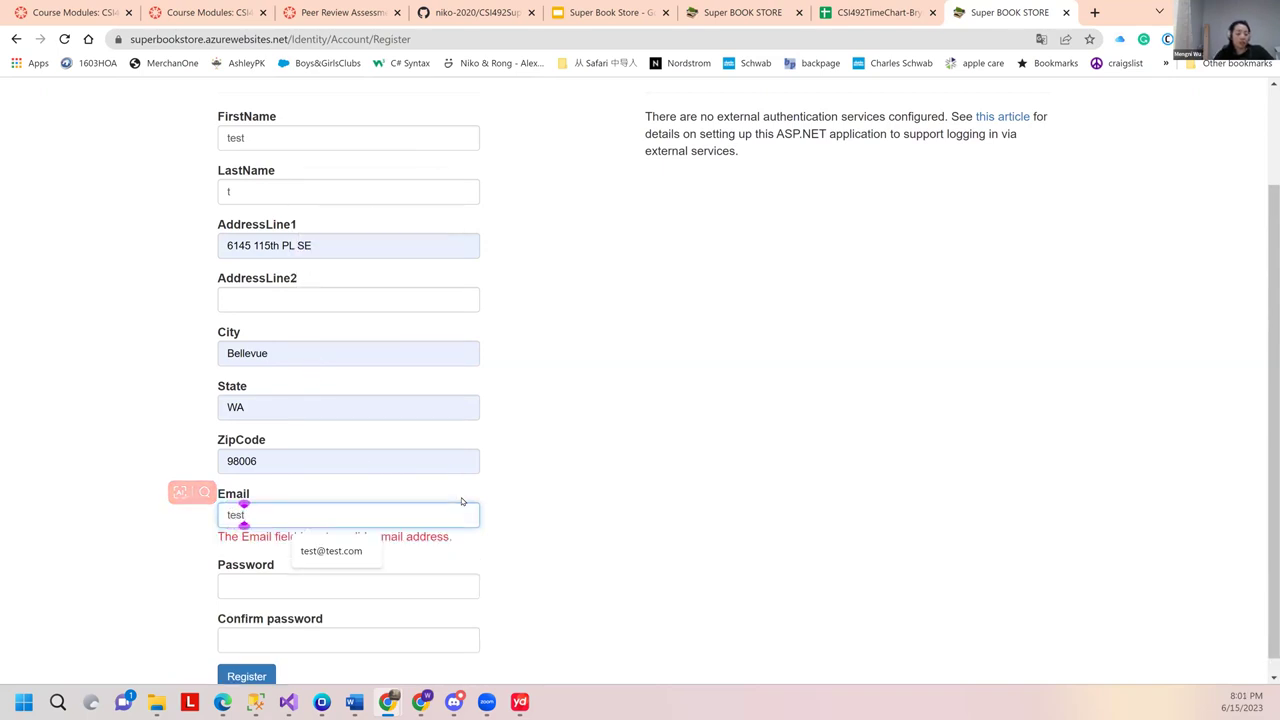
{"action": "type", "text": "@gmail.com"}
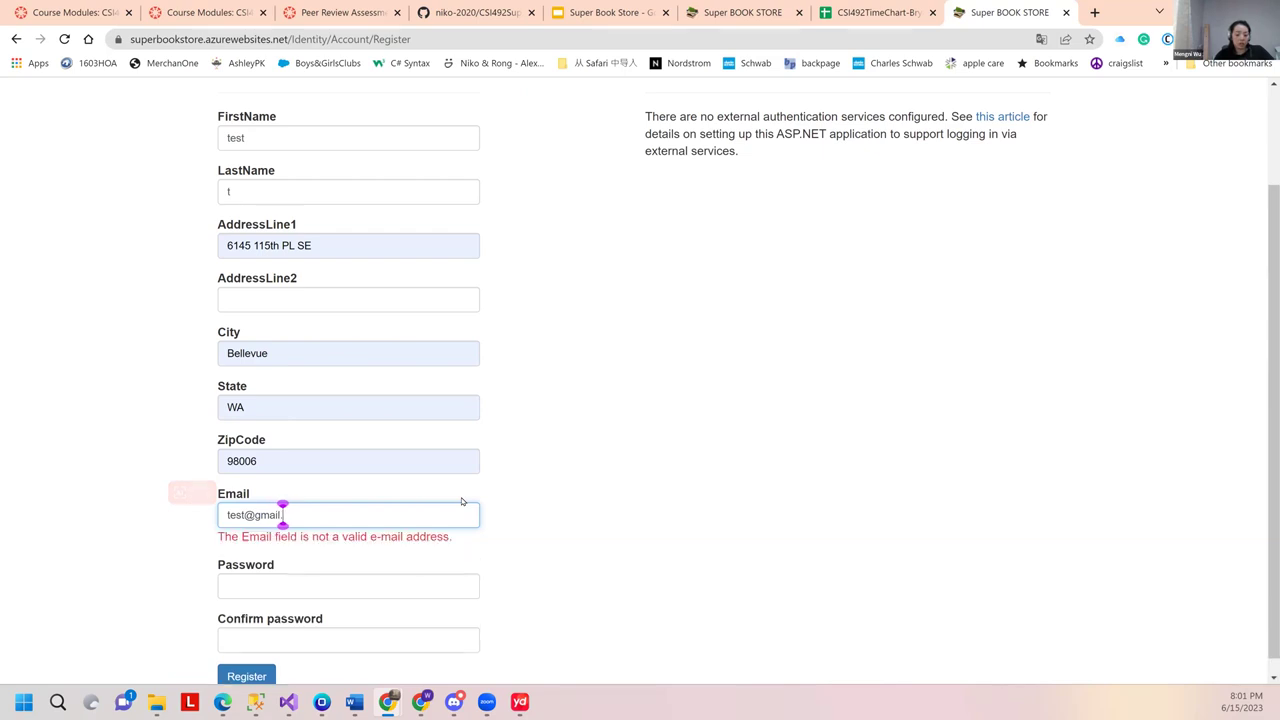
{"action": "type", "text": "1"}
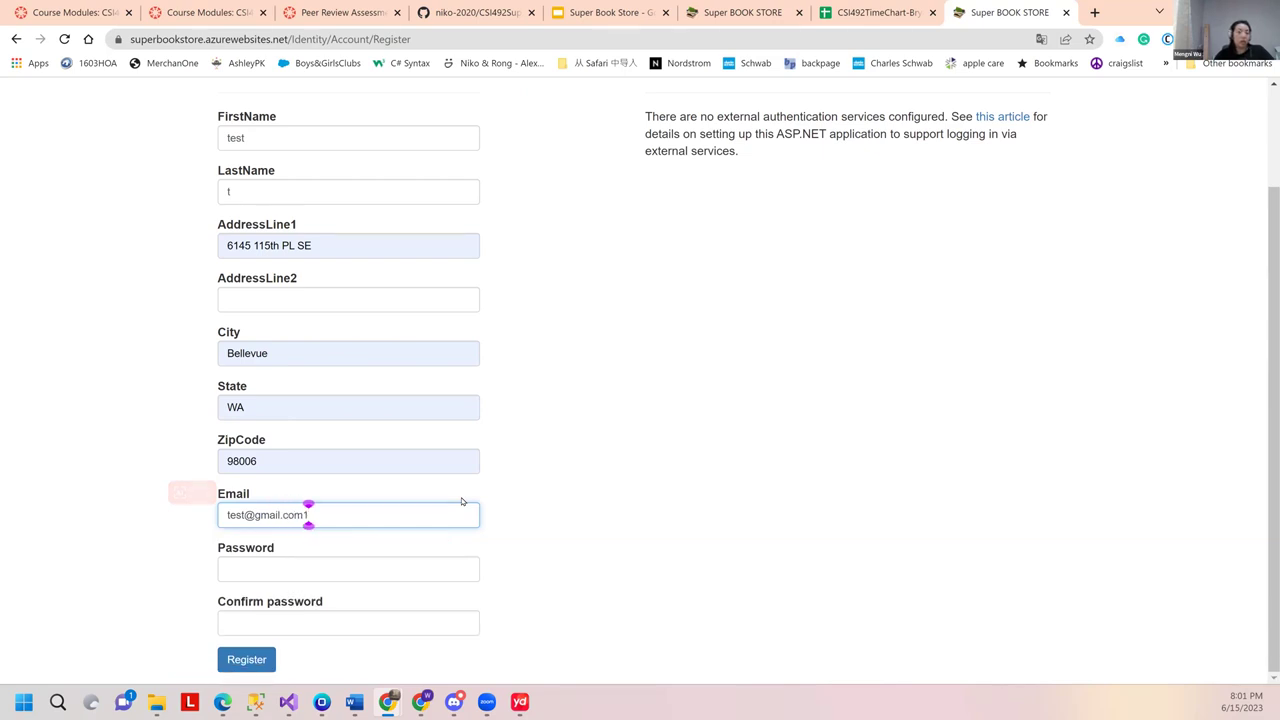
Enter and confirm a test password, then submit the registration.
{"action": "left_click", "coordinate": [360, 562]}
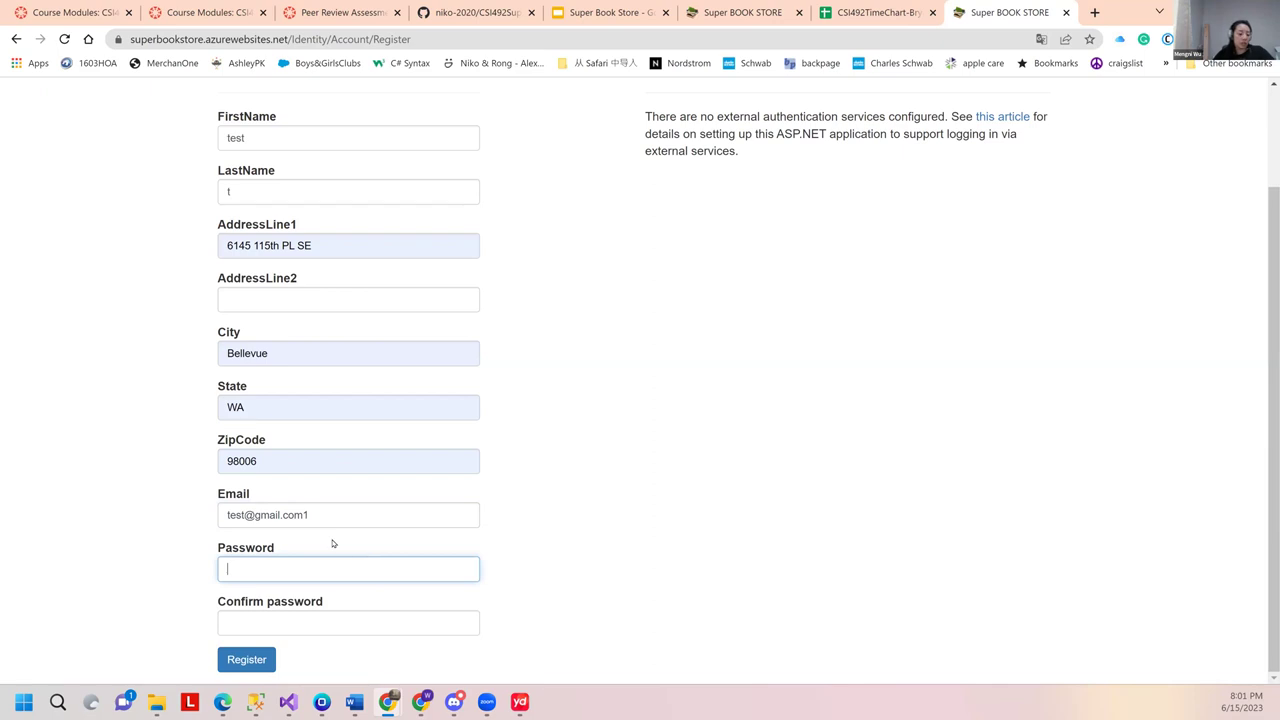
{"action": "type", "text": "Test123!"}
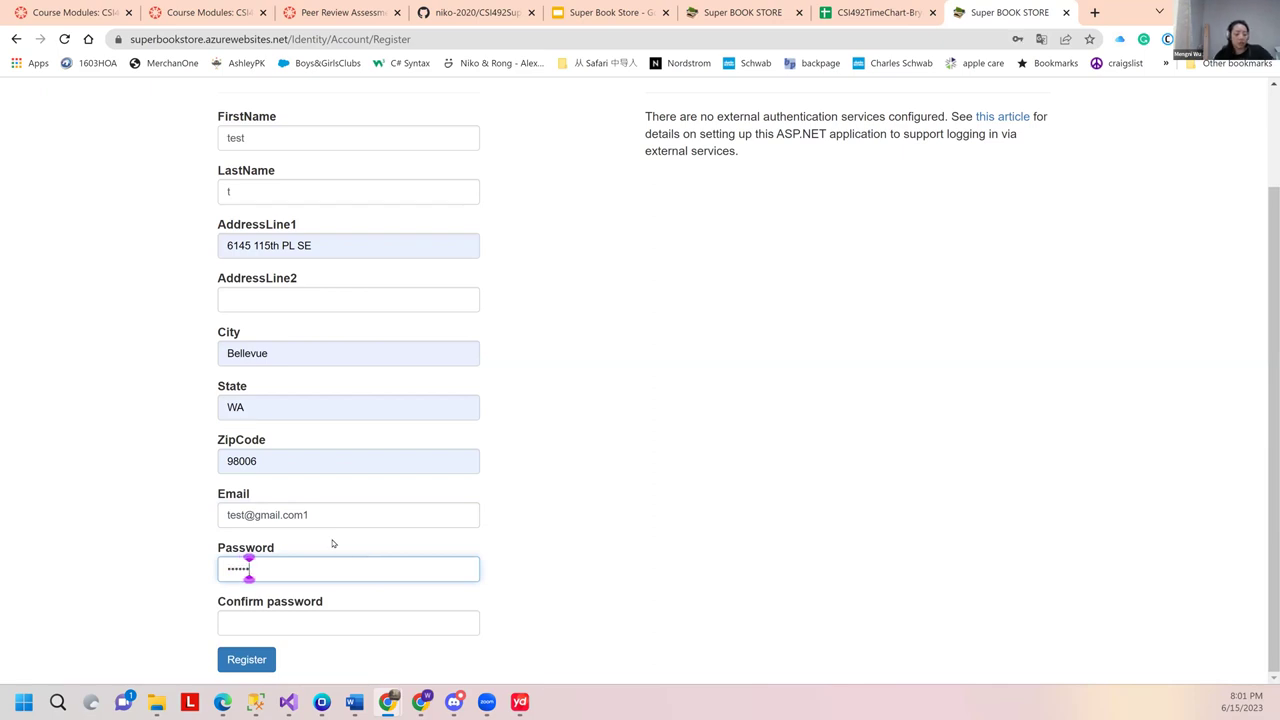
{"action": "left_click", "coordinate": [340, 625]}
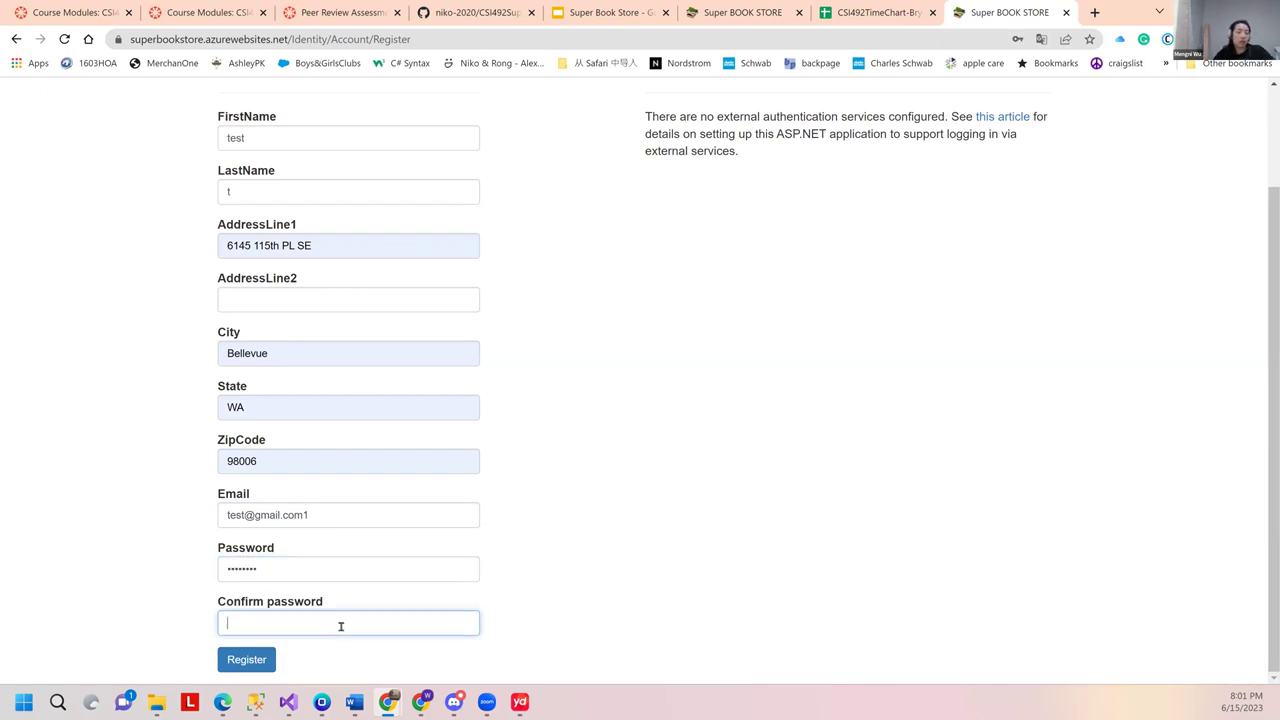
{"action": "type", "text": "Test123!"}
{"action": "left_click", "coordinate": [238, 656]}
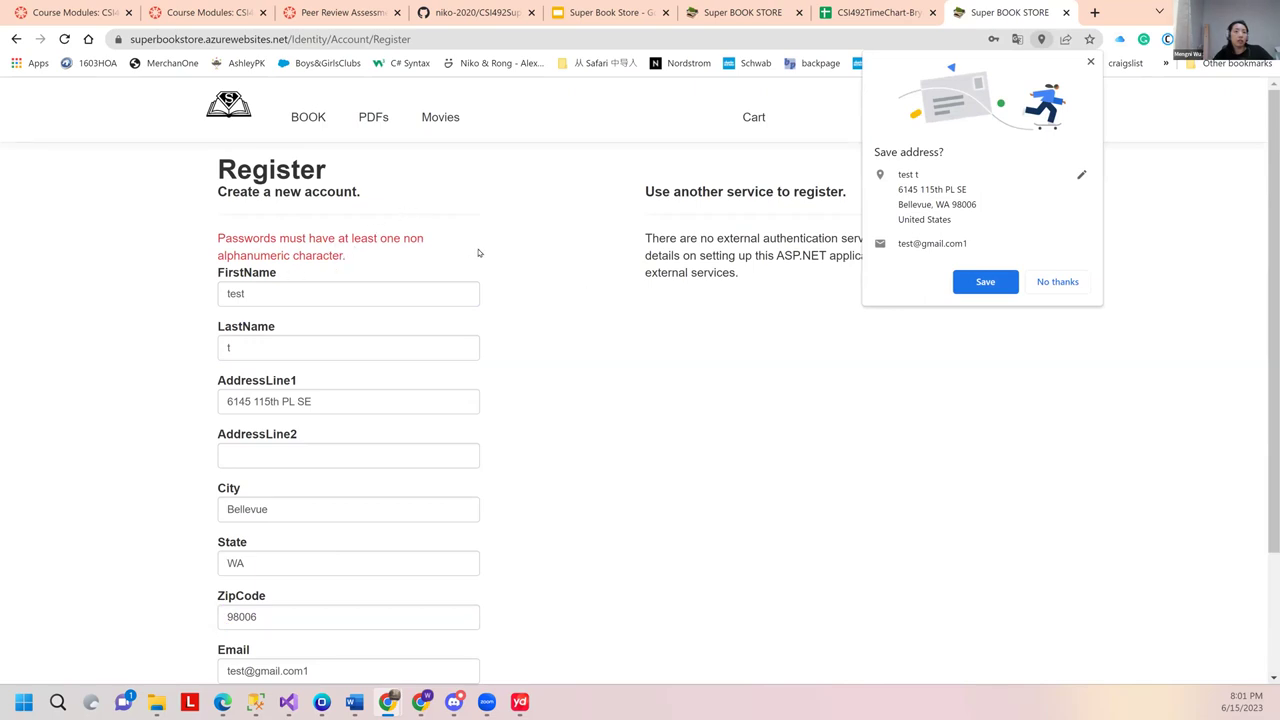
Re-enter matching passwords after the validation error, resubmit, and decline saving the address.
{"action": "scroll", "coordinate": [482, 300], "scroll_direction": "down", "scroll_amount": 2}
{"action": "left_click", "coordinate": [317, 563]}
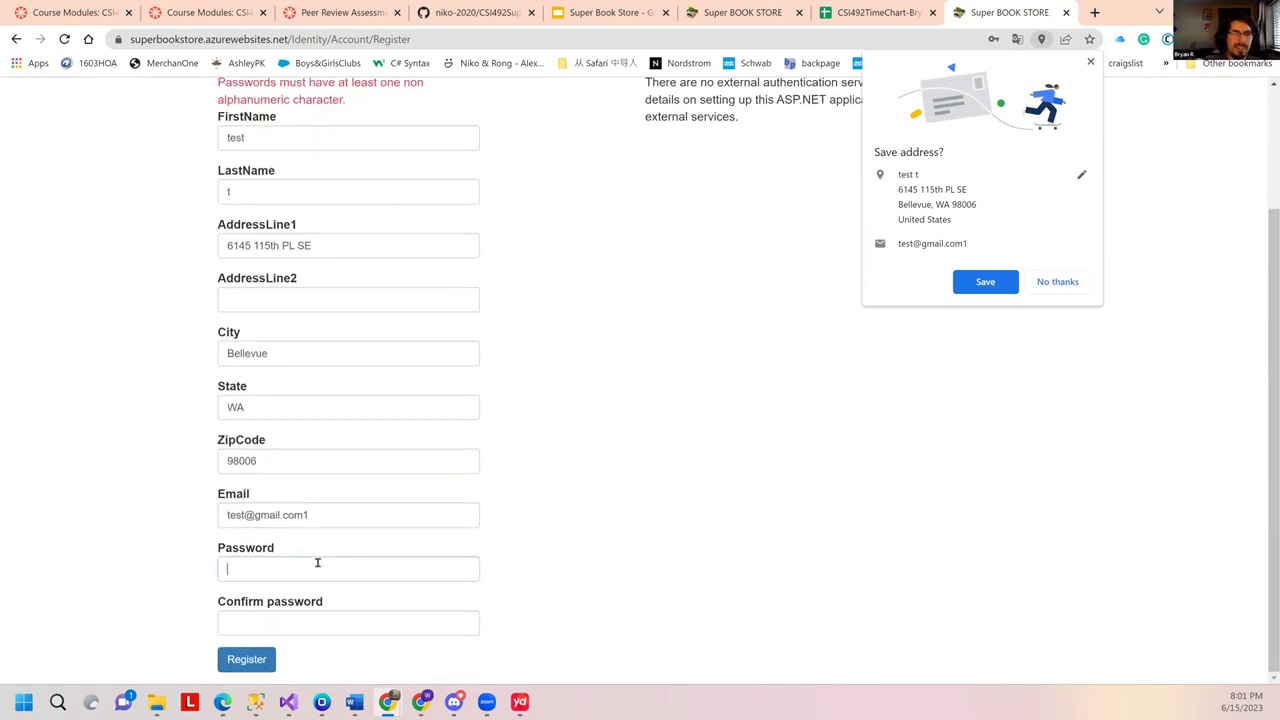
{"action": "type", "text": "test123!"}
{"action": "key", "text": "Tab"}
{"action": "type", "text": "test12"}
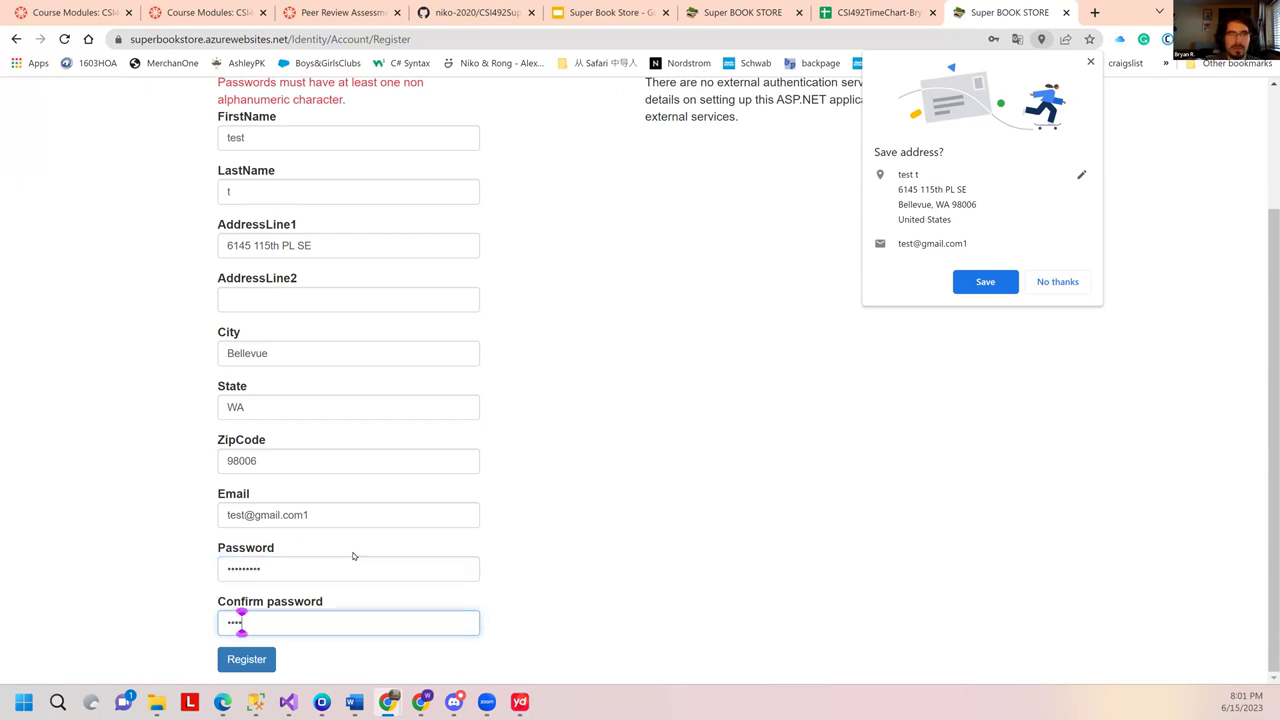
{"action": "type", "text": "3!"}
{"action": "left_click", "coordinate": [250, 663]}
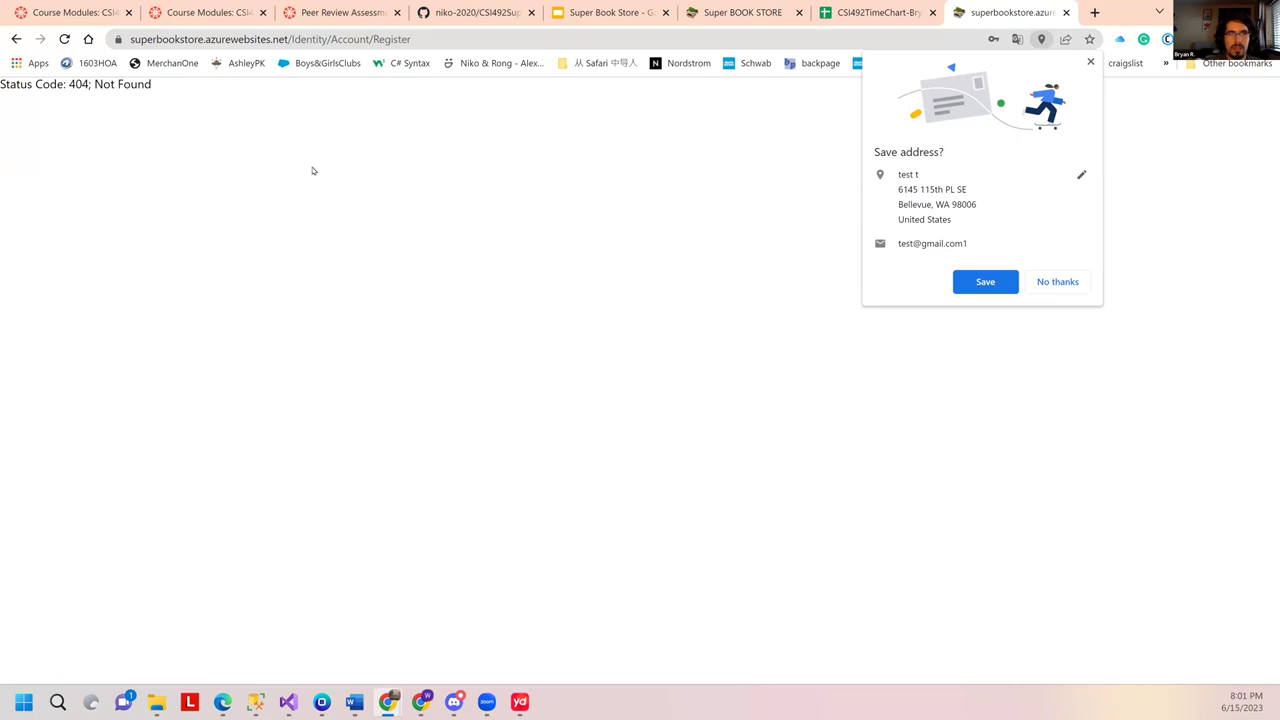
{"action": "left_click", "coordinate": [1064, 286]}
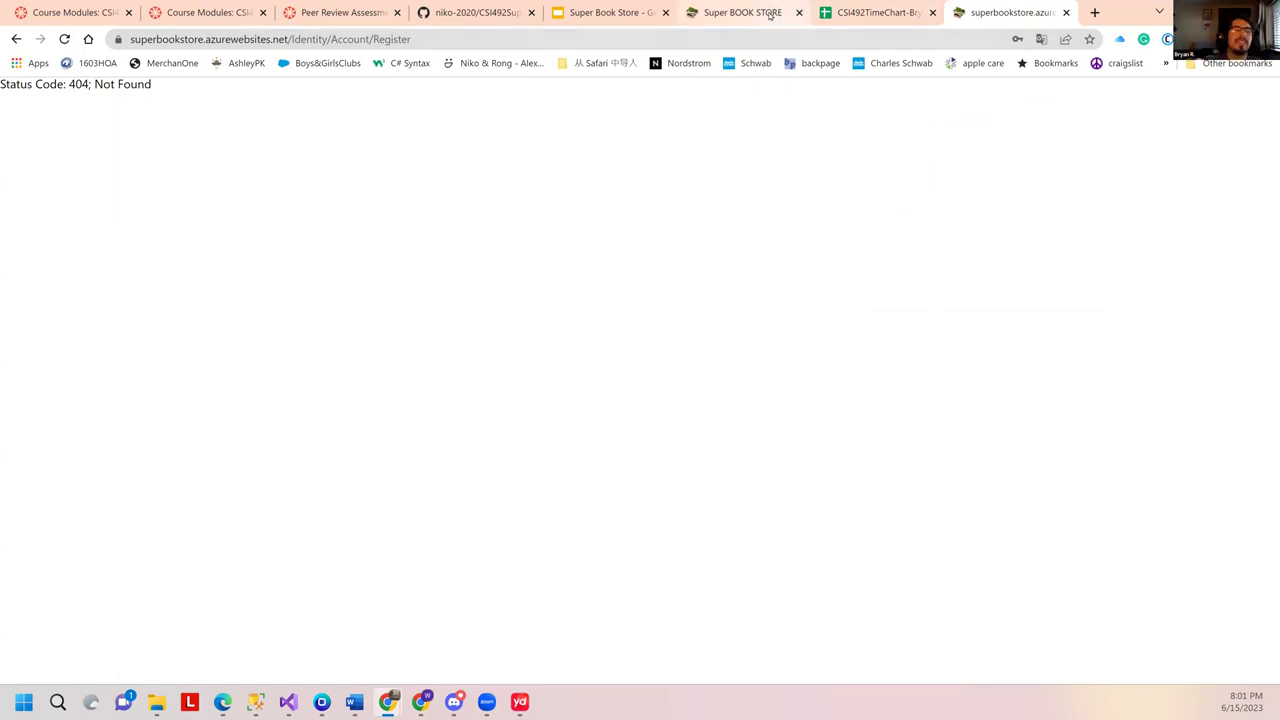
{"action": "left_click", "coordinate": [736, 14]}
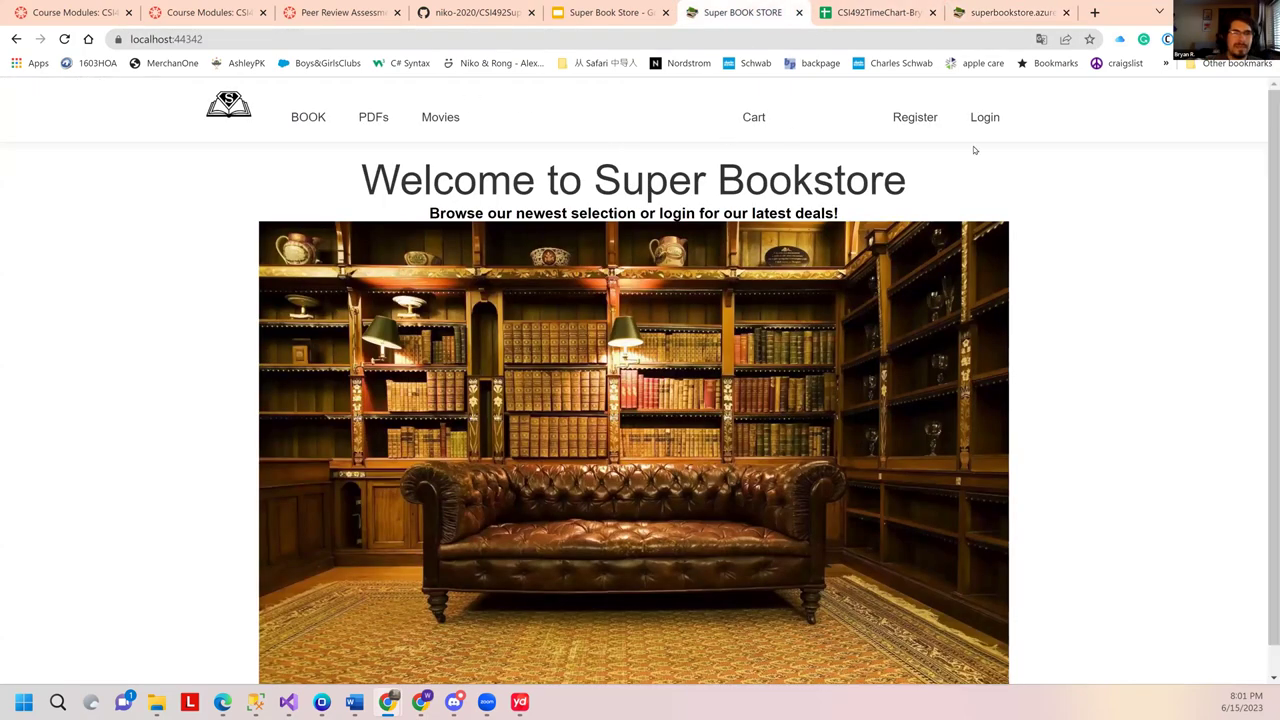
{"action": "left_click", "coordinate": [914, 118]}
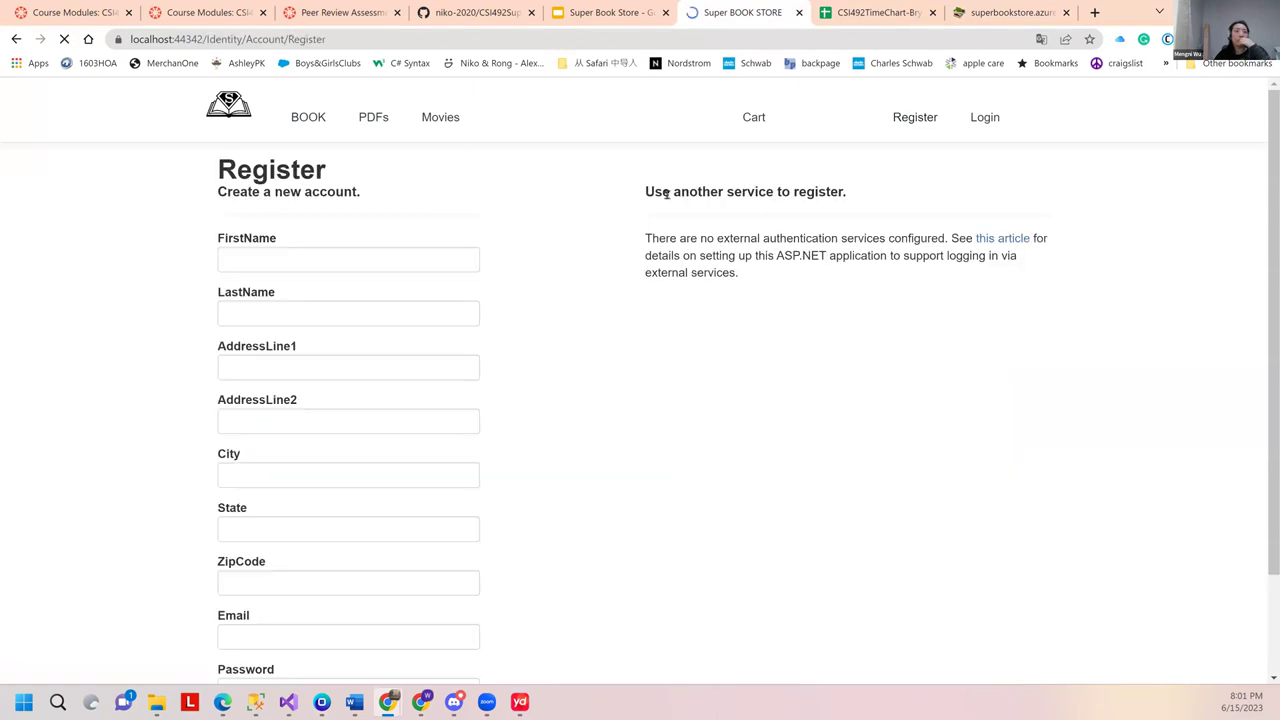
{"action": "left_click", "coordinate": [335, 251]}
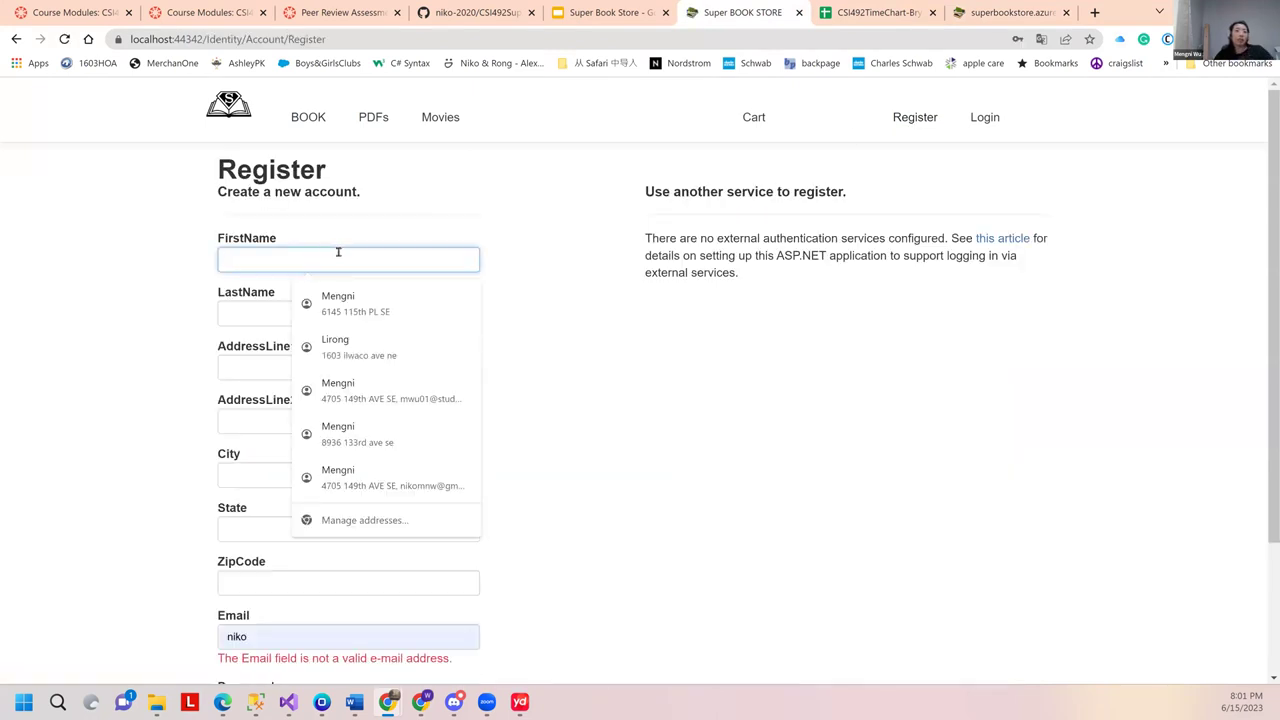
{"action": "left_click", "coordinate": [349, 298]}
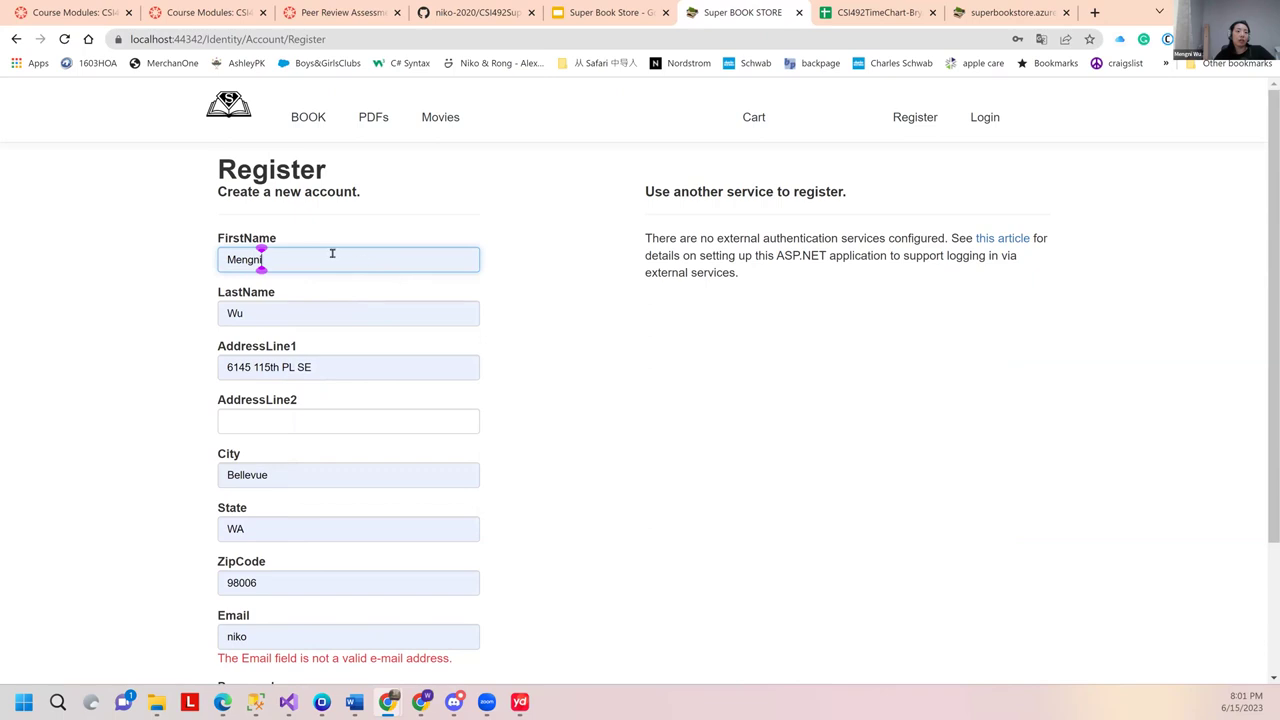
{"action": "scroll", "coordinate": [478, 367], "scroll_direction": "down", "scroll_amount": 2}
{"action": "left_click", "coordinate": [285, 463]}
{"action": "left_click", "coordinate": [295, 460]}
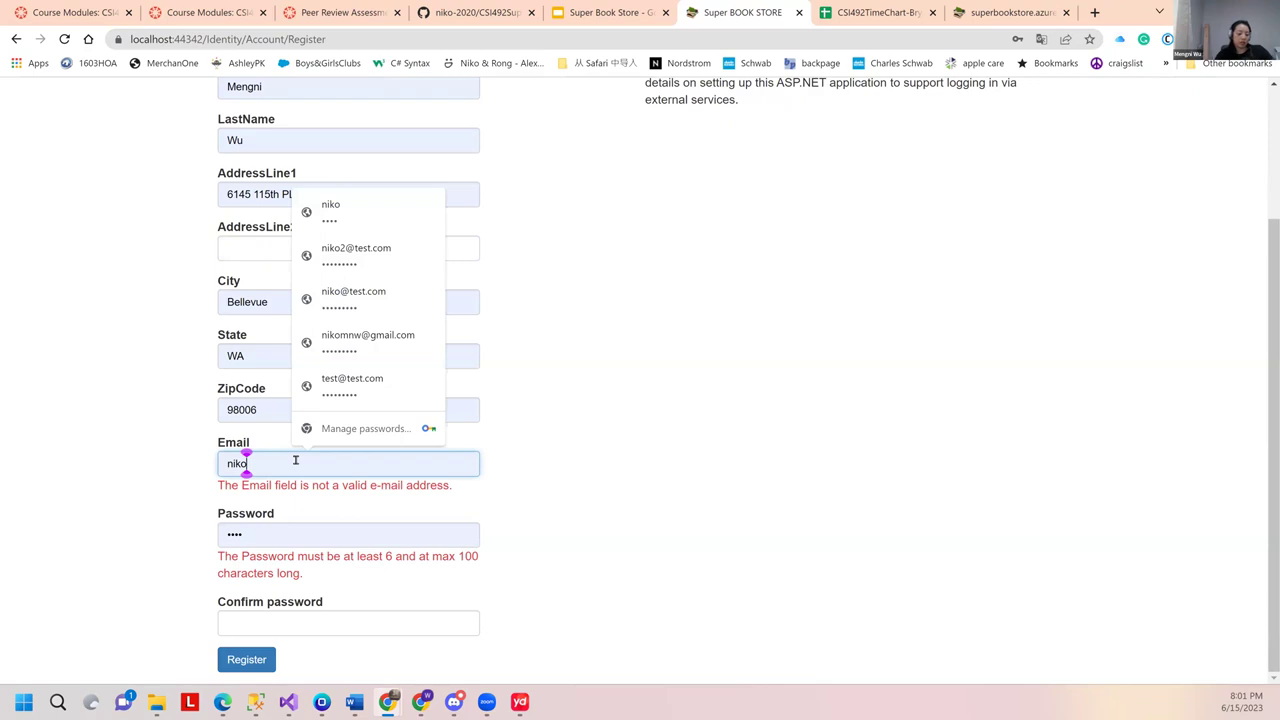
{"action": "type", "text": "@g"}
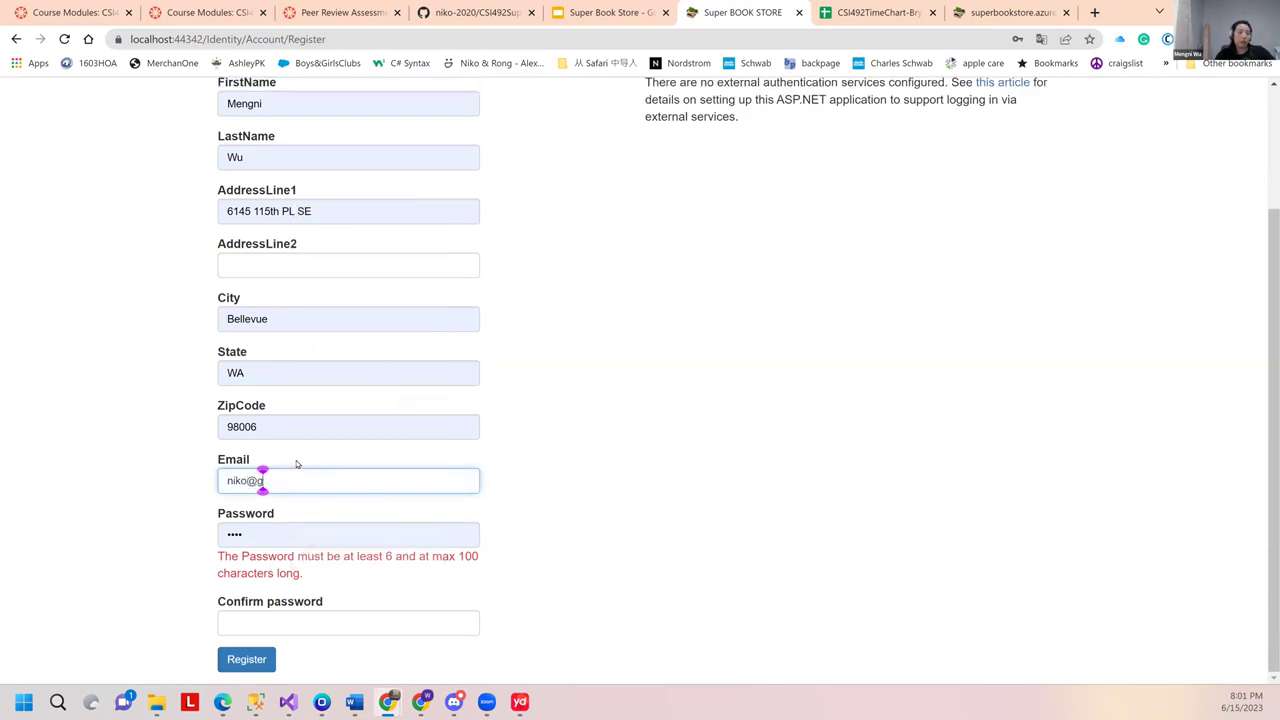
{"action": "type", "text": "mail.c"}
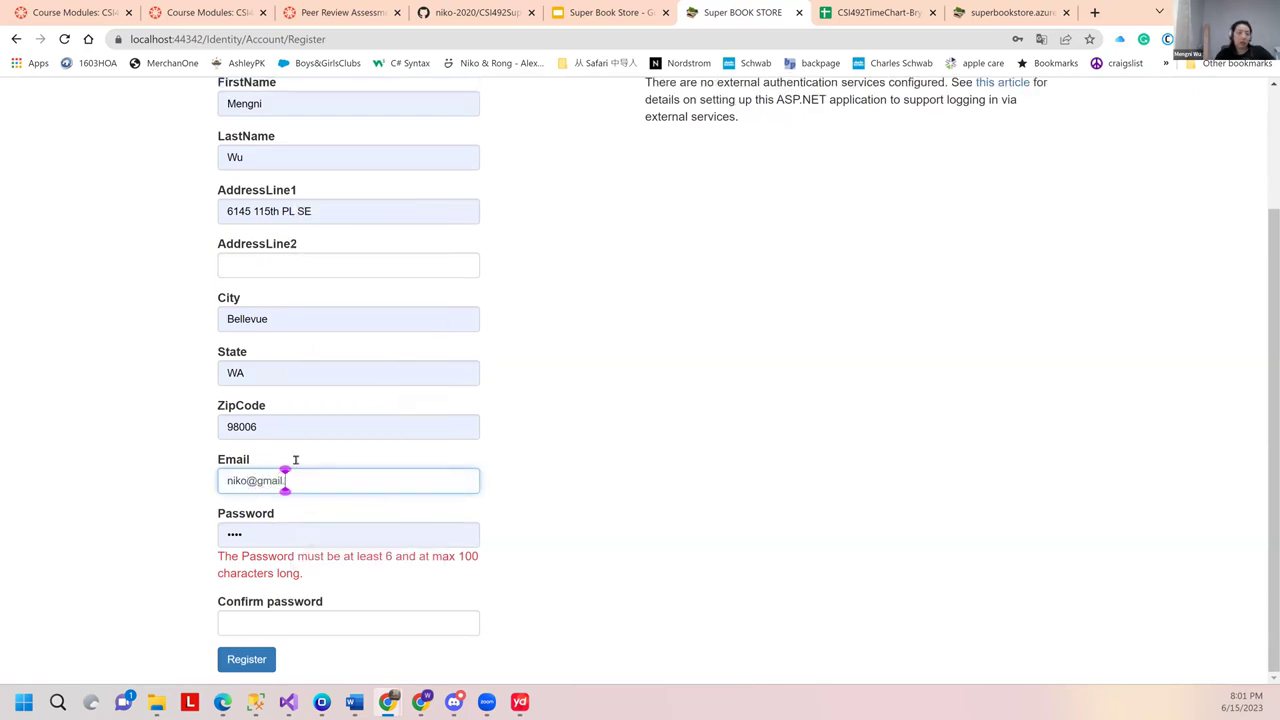
{"action": "type", "text": "om"}
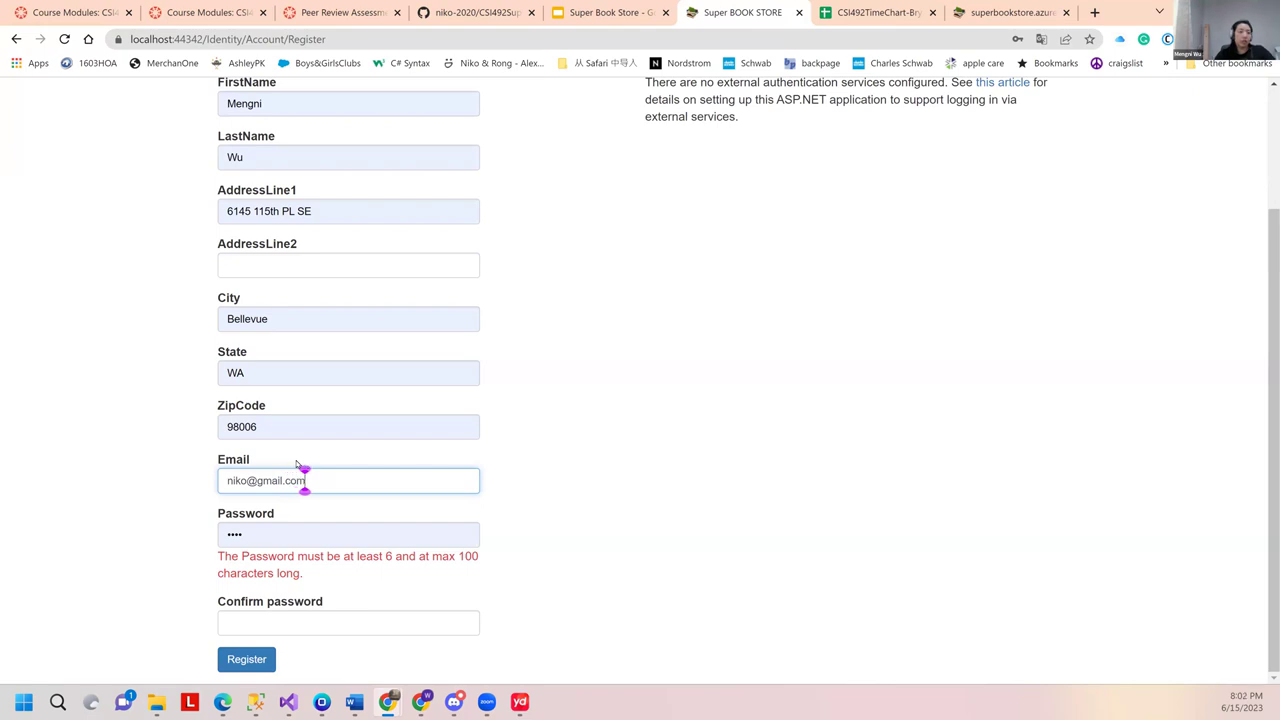
Replace the too-short password, confirm it, and submit the registration.
{"action": "left_click", "coordinate": [271, 537]}
{"action": "key", "text": "BackSpace"}
{"action": "key", "text": "BackSpace"}
{"action": "key", "text": "BackSpace"}
{"action": "key", "text": "BackSpace"}
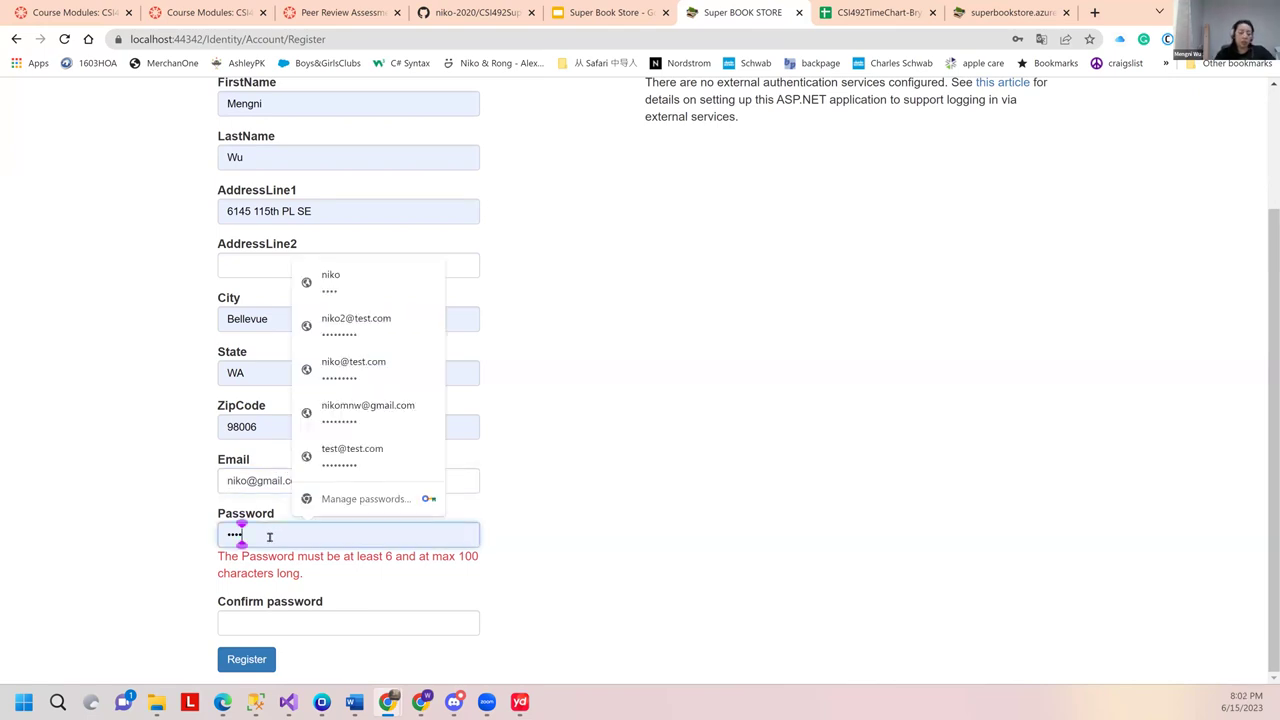
{"action": "type", "text": "•••••••"}
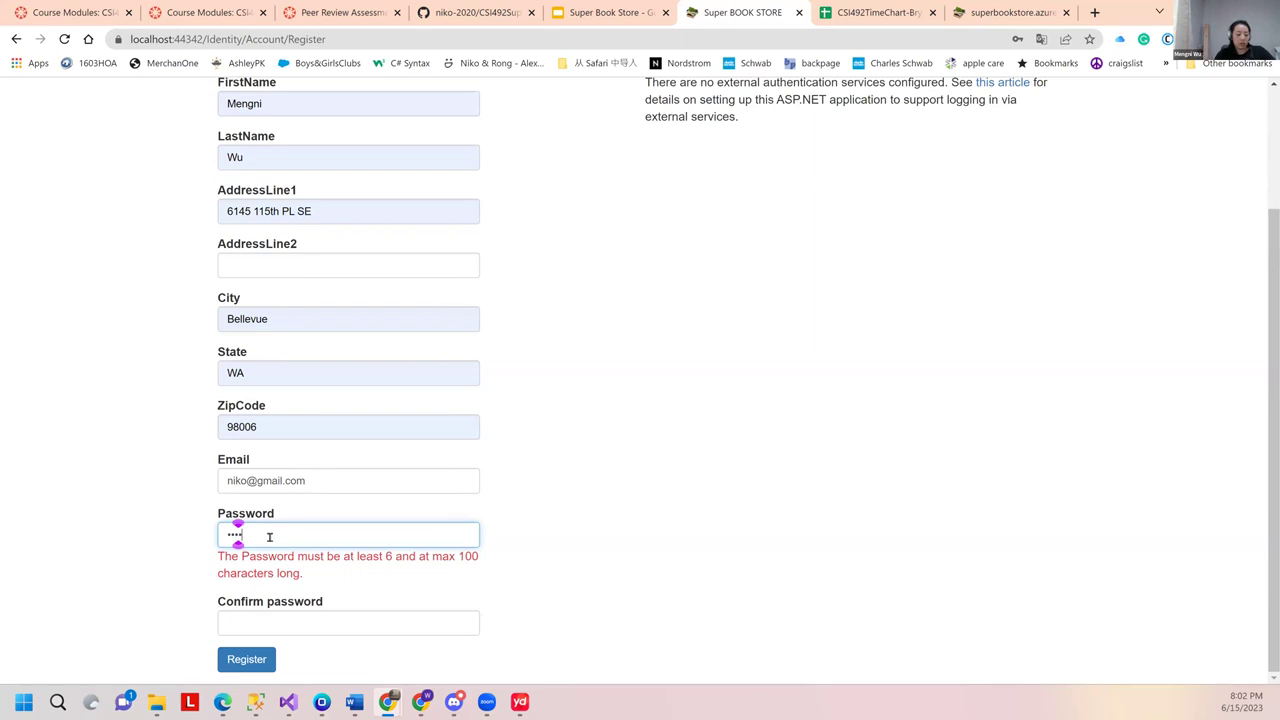
{"action": "type", "text": "•"}
{"action": "key", "text": "Tab"}
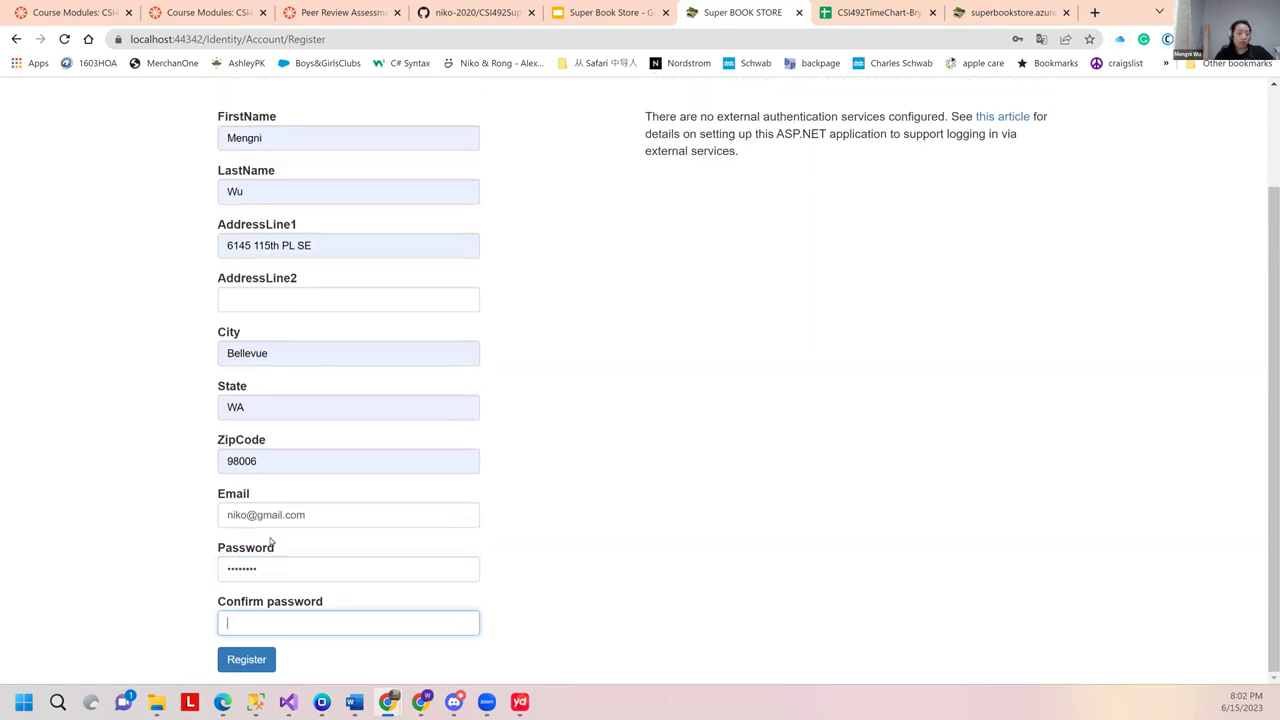
{"action": "left_click", "coordinate": [271, 541]}
{"action": "type", "text": "•••••••••"}
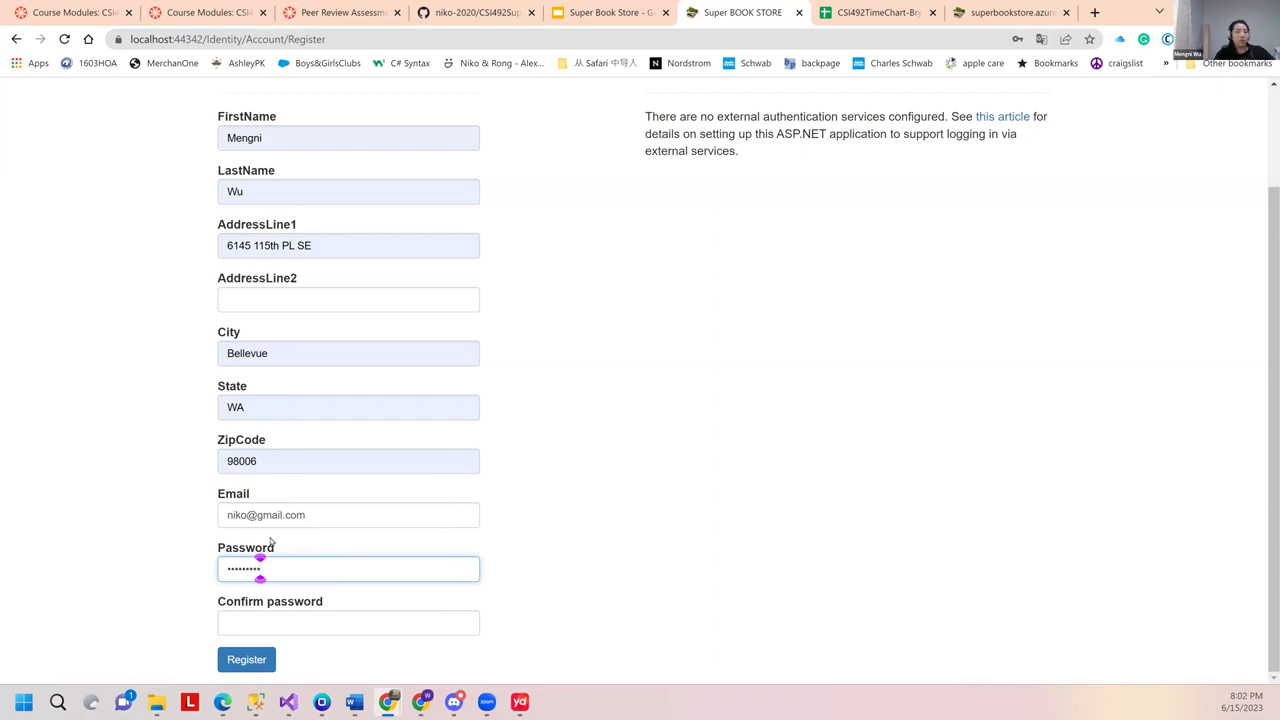
{"action": "key", "text": "Tab"}
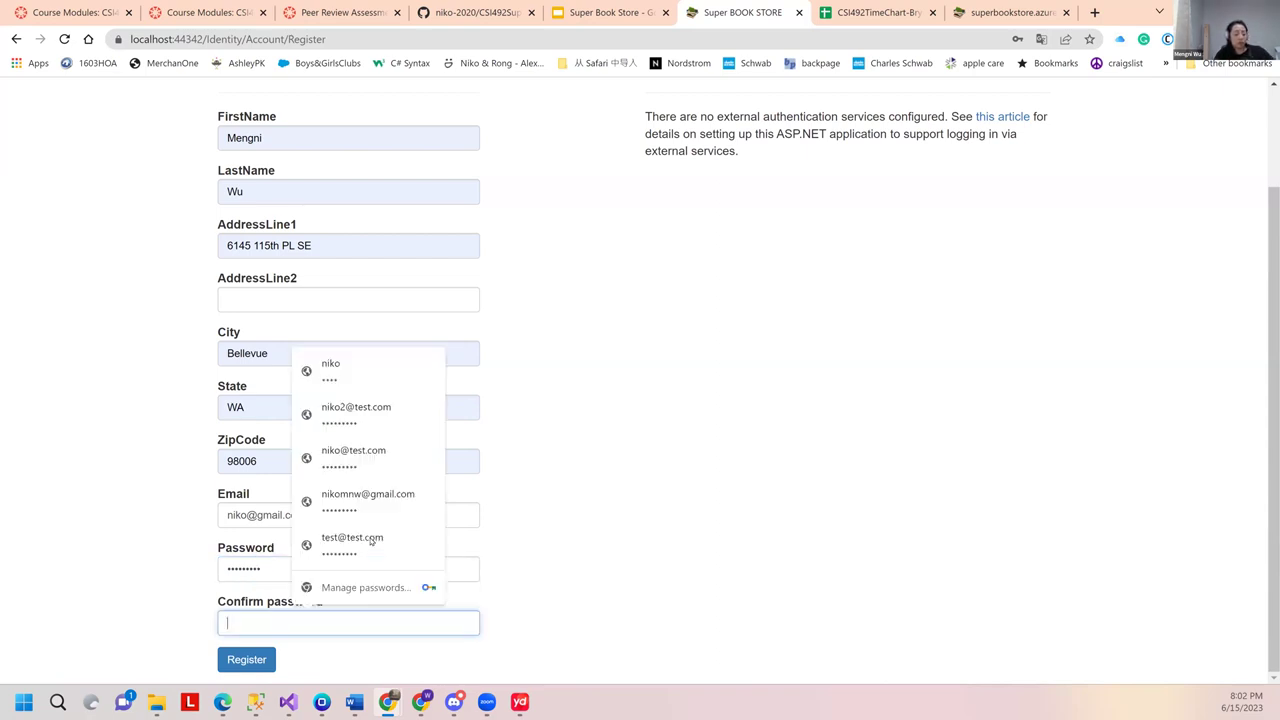
{"action": "type", "text": "••••••••"}
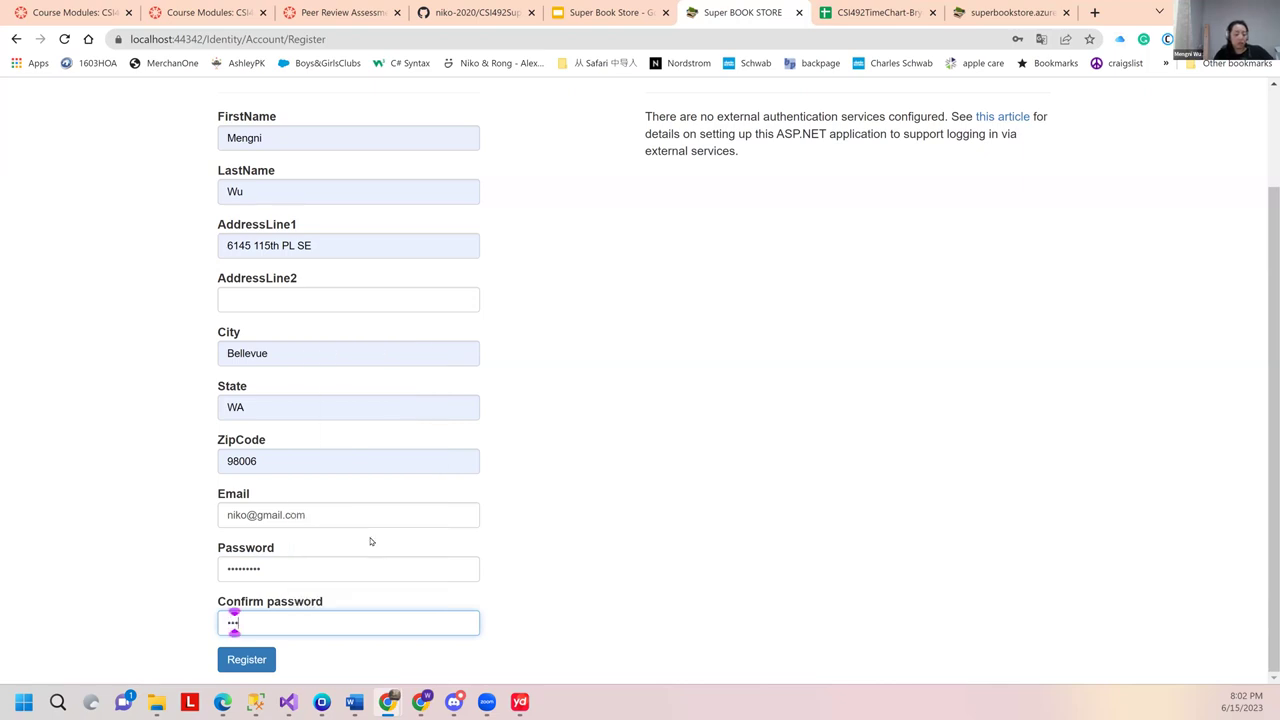
{"action": "type", "text": "•"}
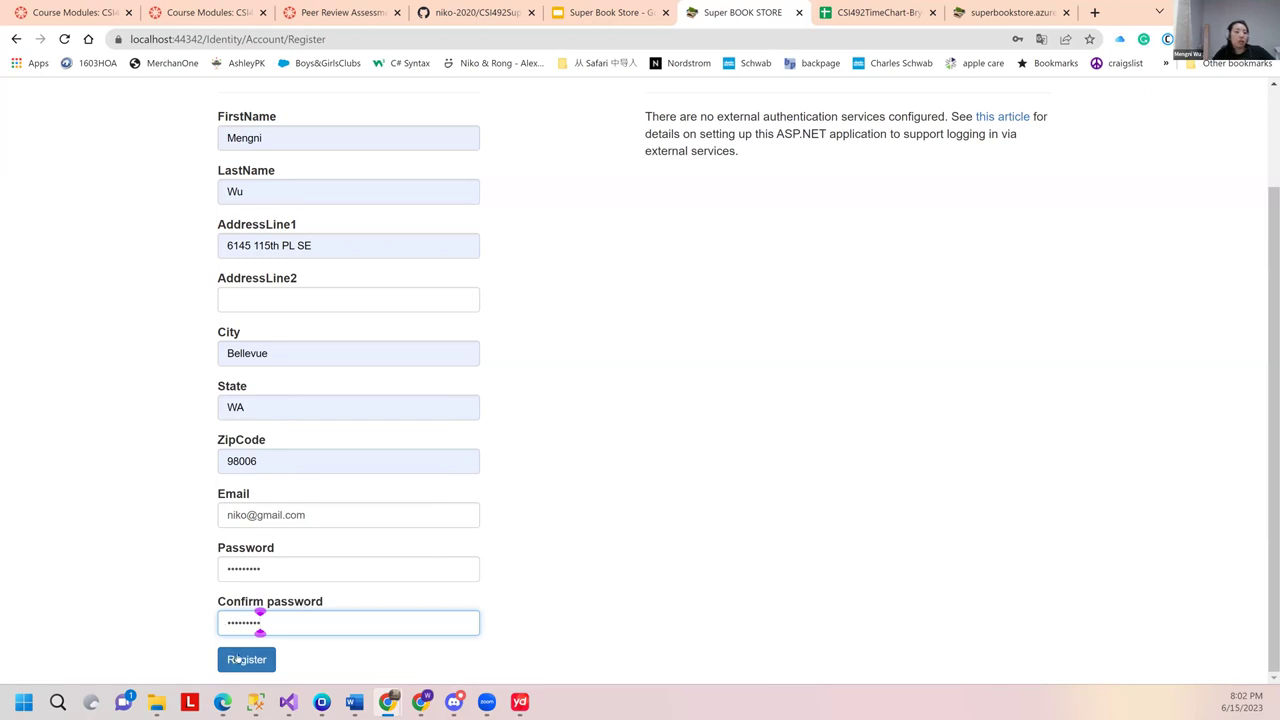
{"action": "left_click", "coordinate": [240, 659]}
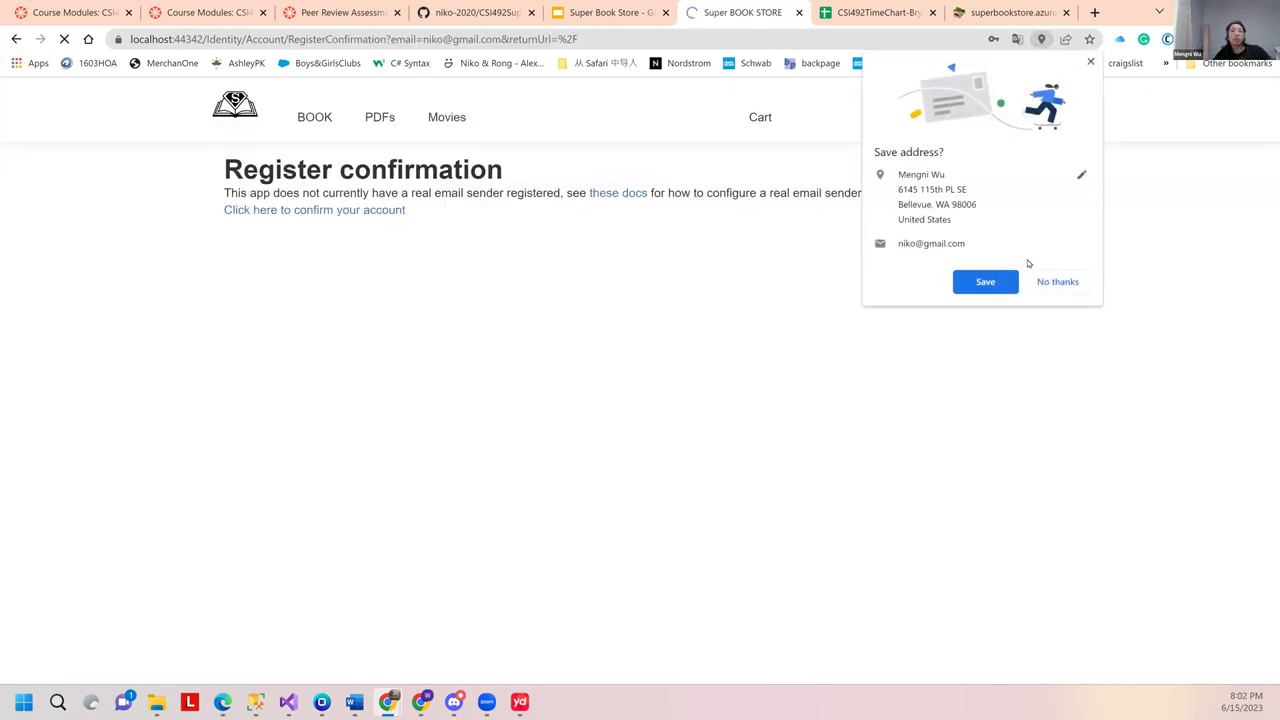
Save the address and the new account's password in Chrome.
{"action": "left_click", "coordinate": [1000, 280]}
{"action": "left_click", "coordinate": [1010, 256]}
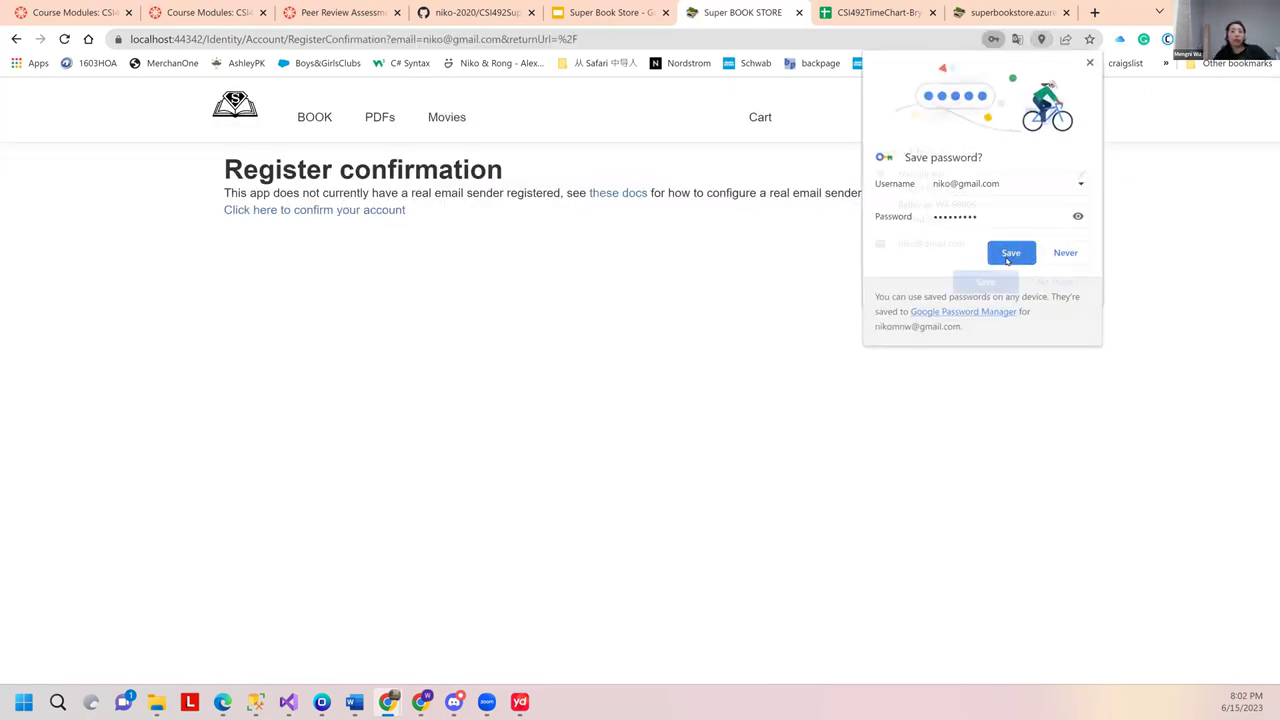
{"action": "left_click", "coordinate": [985, 280]}
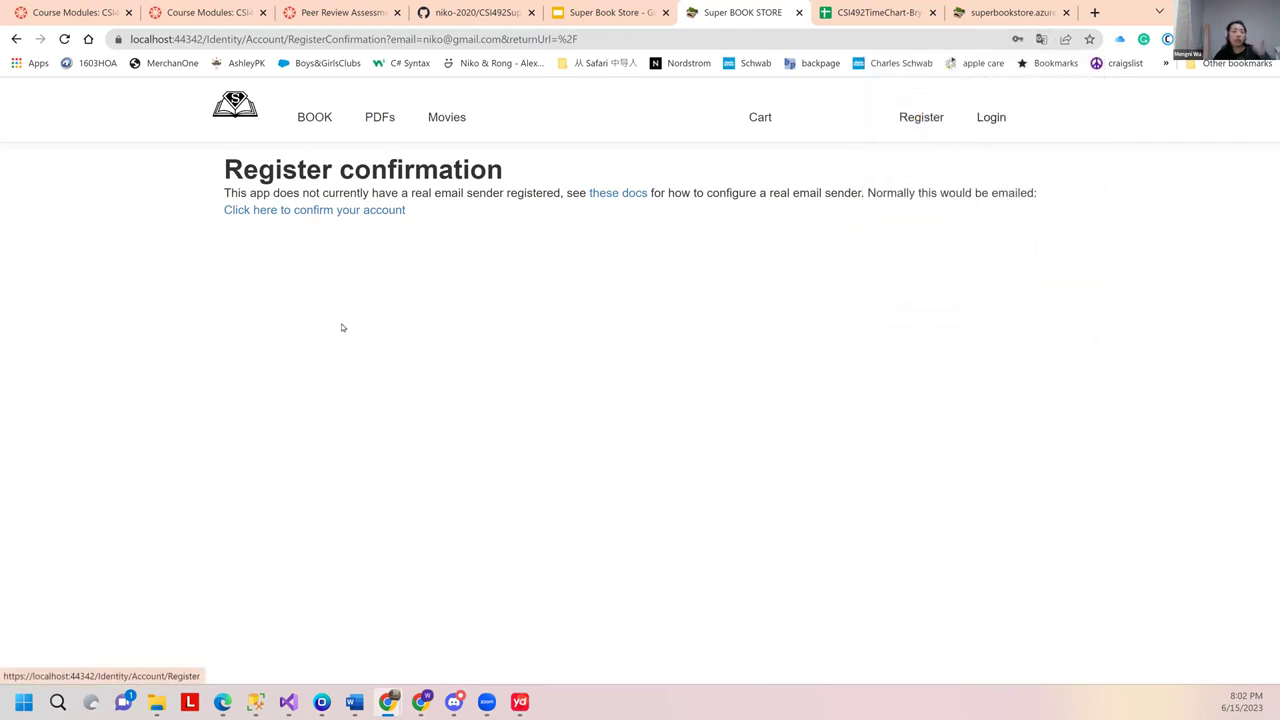
Select the top 1000 rows of the CRWBookStore dbo.AspNetUsers table.
{"action": "left_click", "coordinate": [255, 702]}
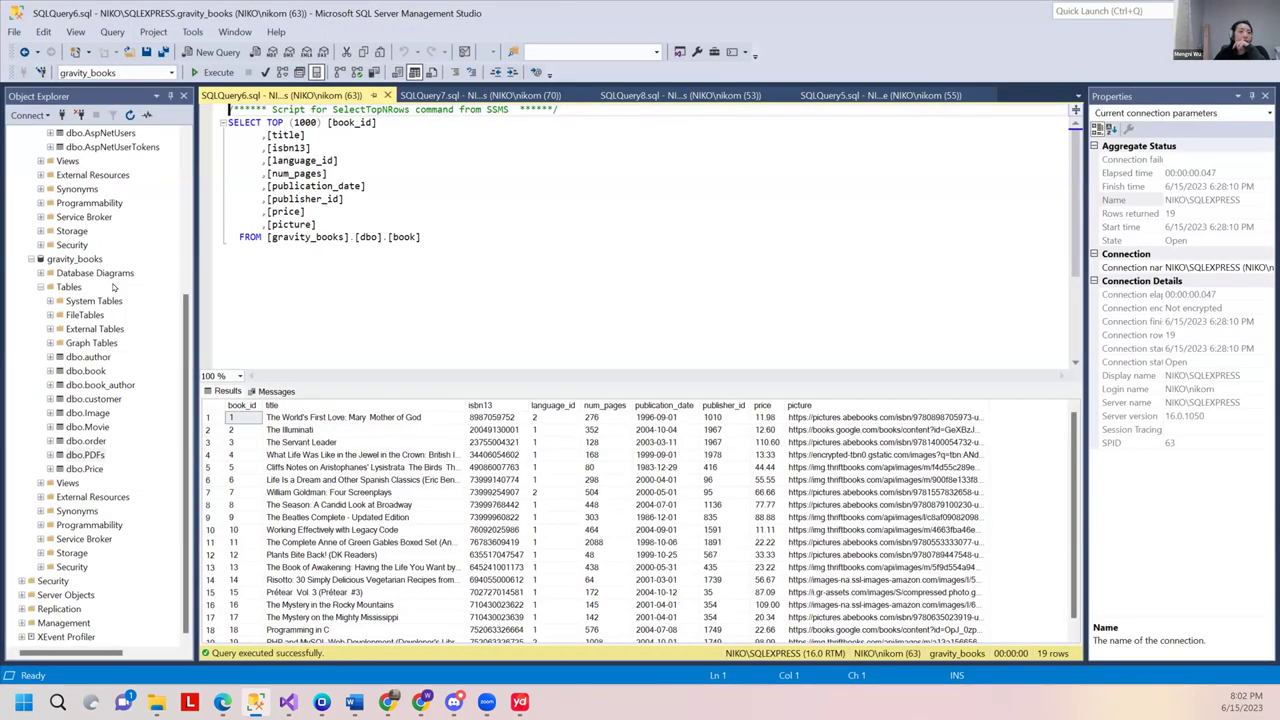
{"action": "scroll", "coordinate": [113, 287], "scroll_direction": "up", "scroll_amount": 6}
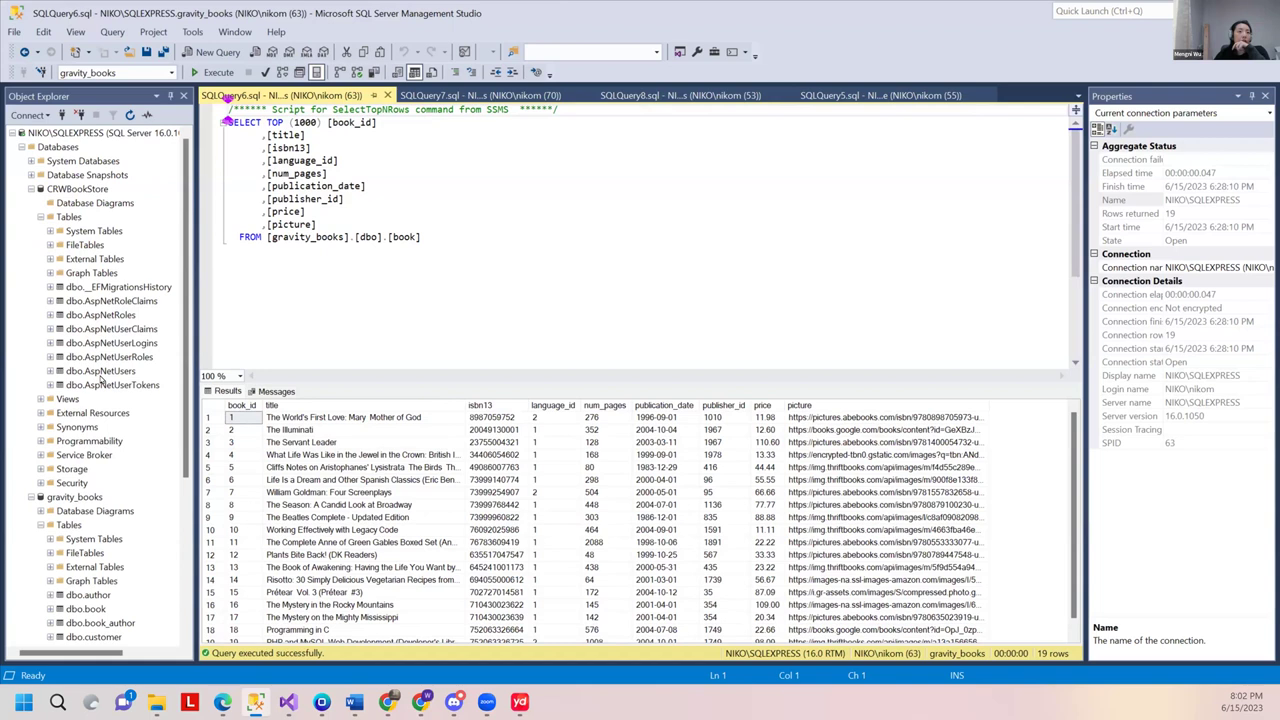
{"action": "left_click", "coordinate": [100, 372]}
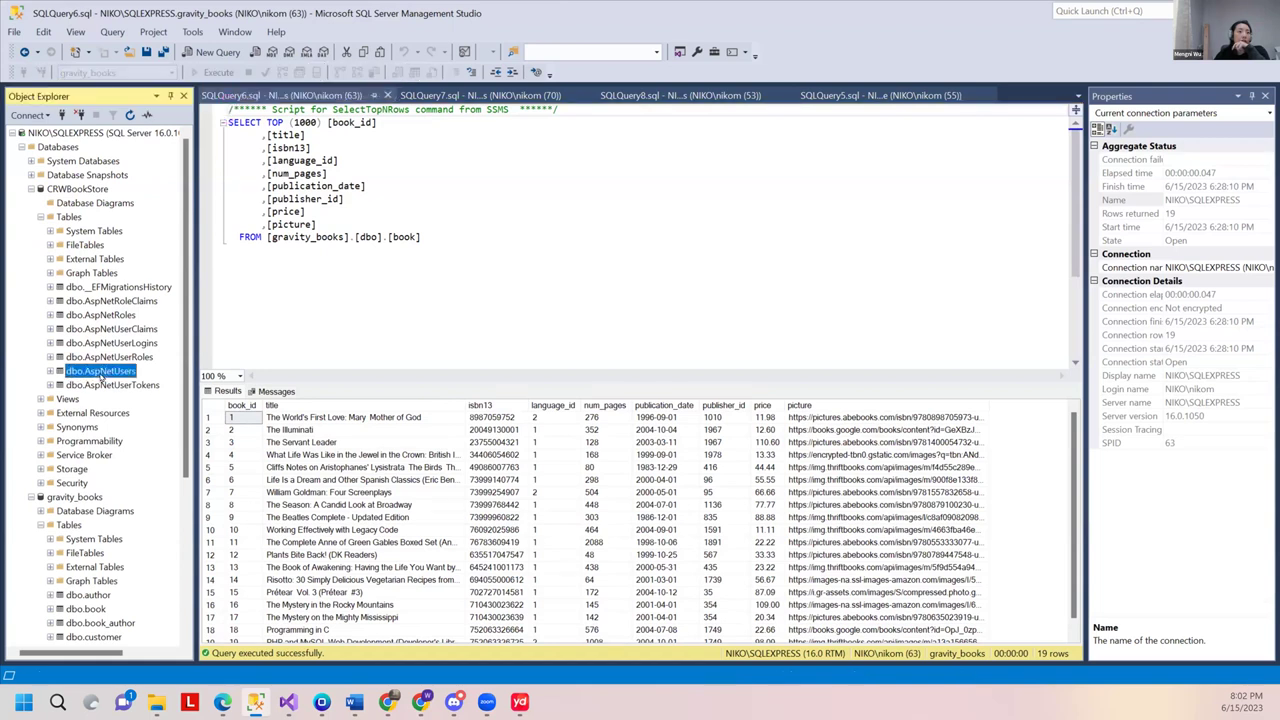
{"action": "right_click", "coordinate": [100, 372]}
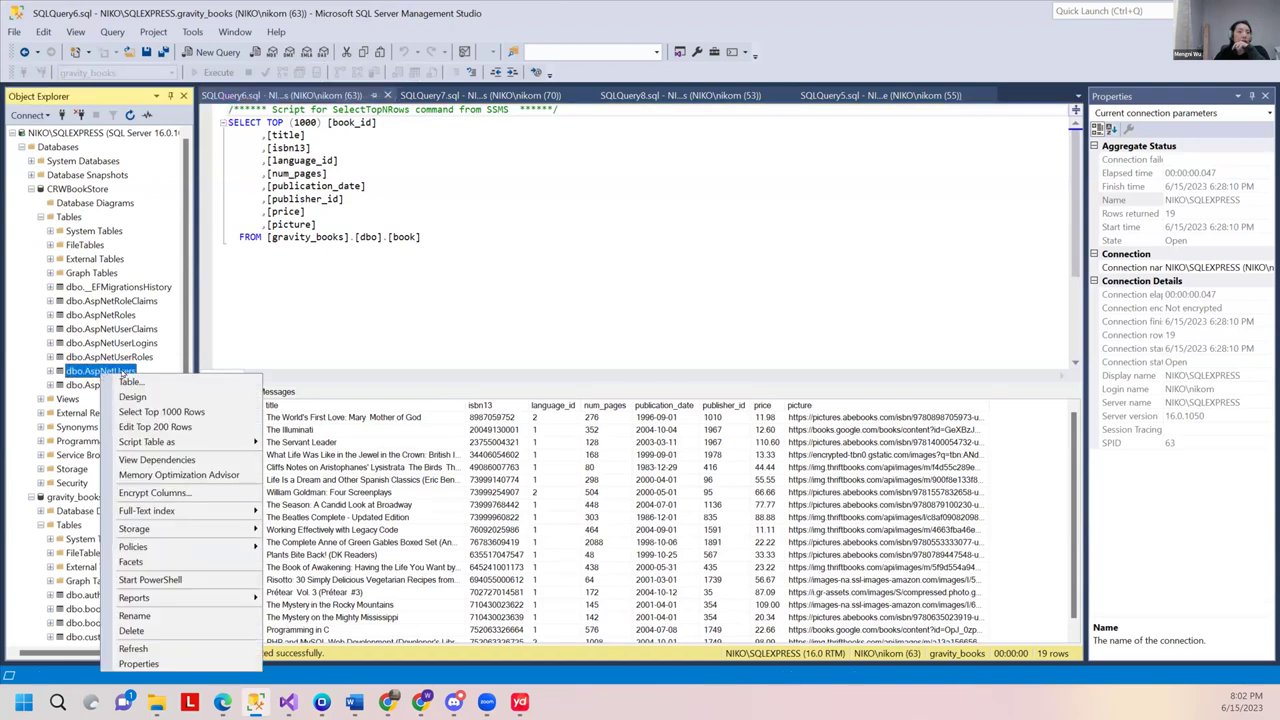
{"action": "left_click", "coordinate": [129, 116]}
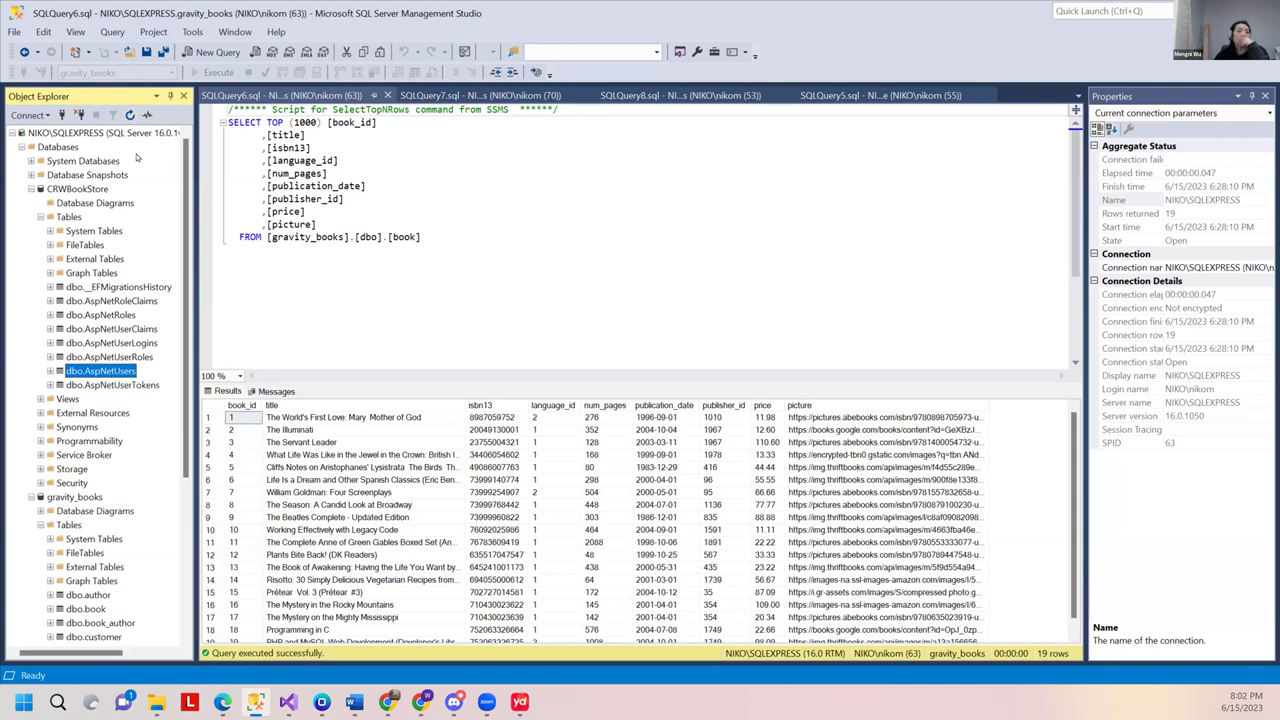
{"action": "right_click", "coordinate": [100, 370]}
{"action": "left_click", "coordinate": [172, 405]}
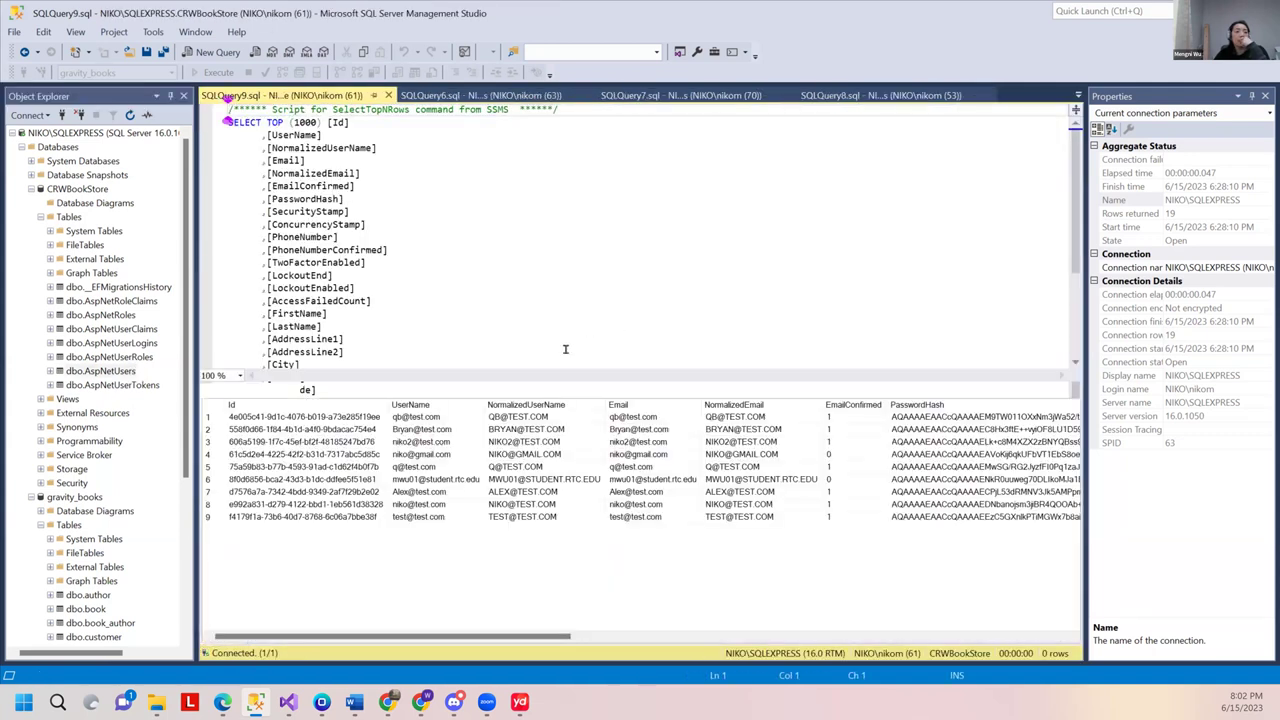
Point out the new account's row among the 9 results, then return to Chrome.
{"action": "left_click", "coordinate": [510, 505]}
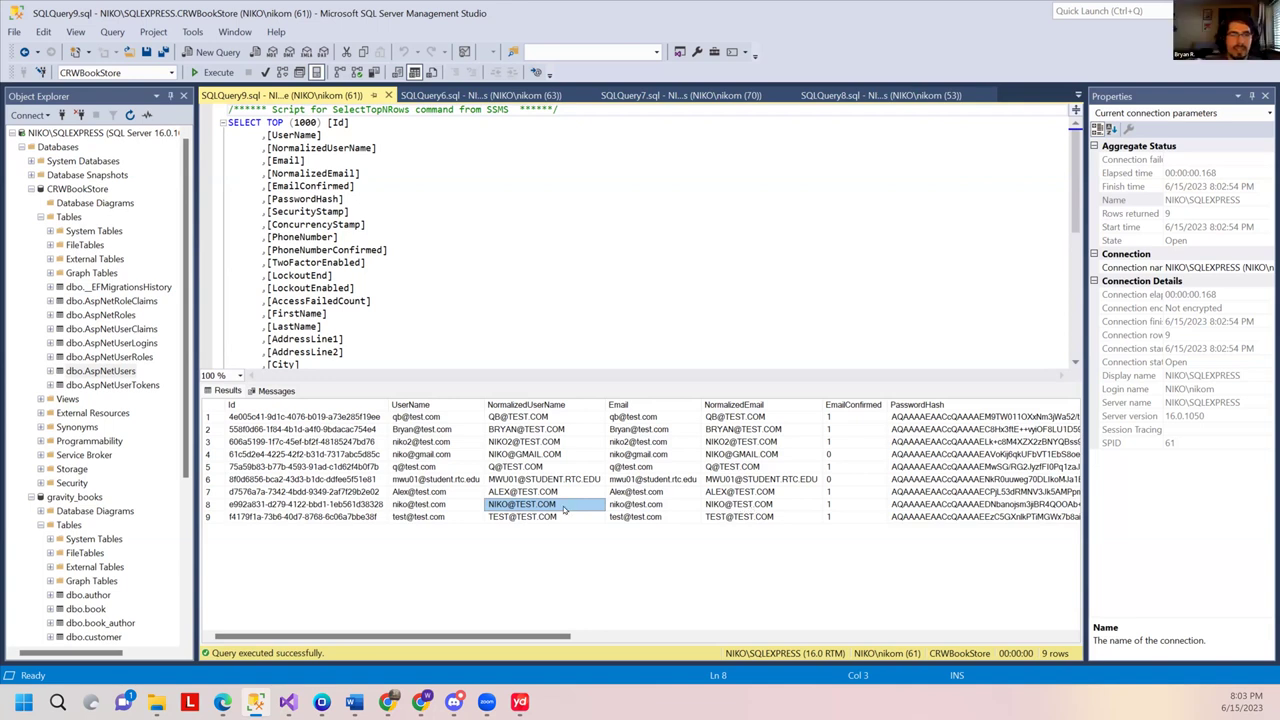
{"action": "left_click", "coordinate": [540, 455]}
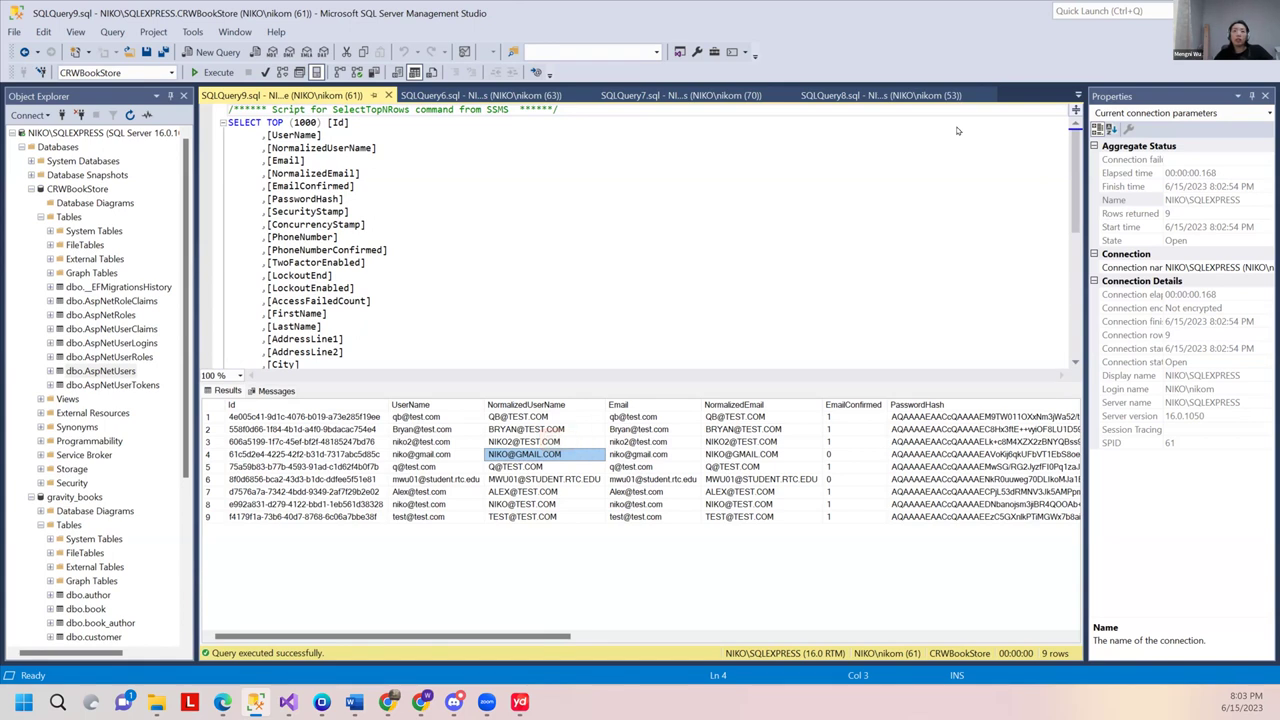
{"action": "key", "text": "alt+Tab"}
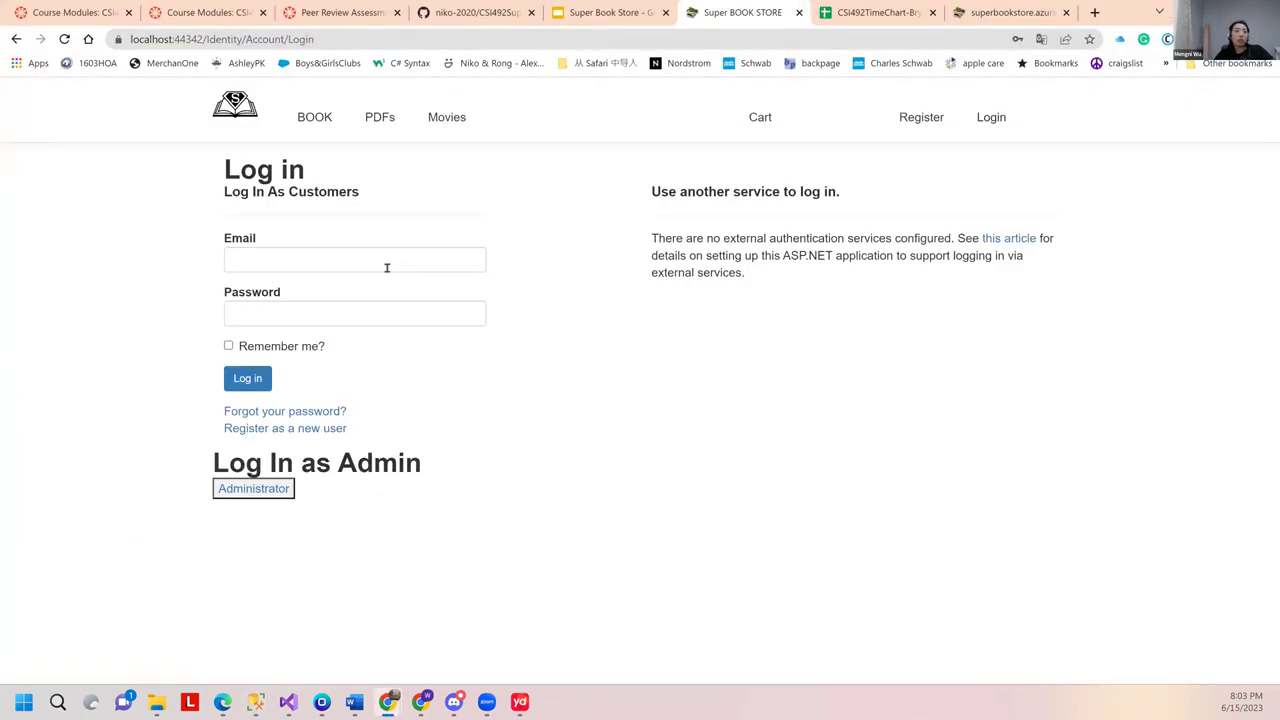
Attempt the customer login, check the database, then retype the password and resubmit.
{"action": "left_click", "coordinate": [387, 260]}
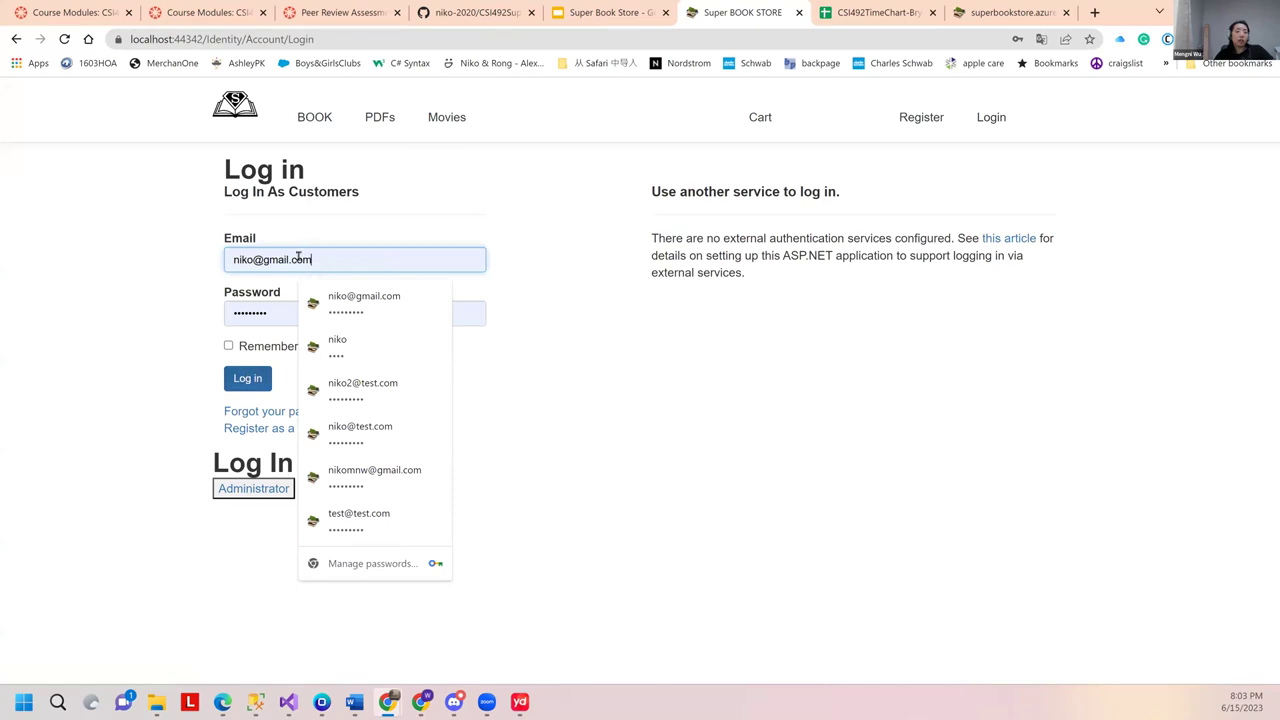
{"action": "left_click", "coordinate": [252, 381]}
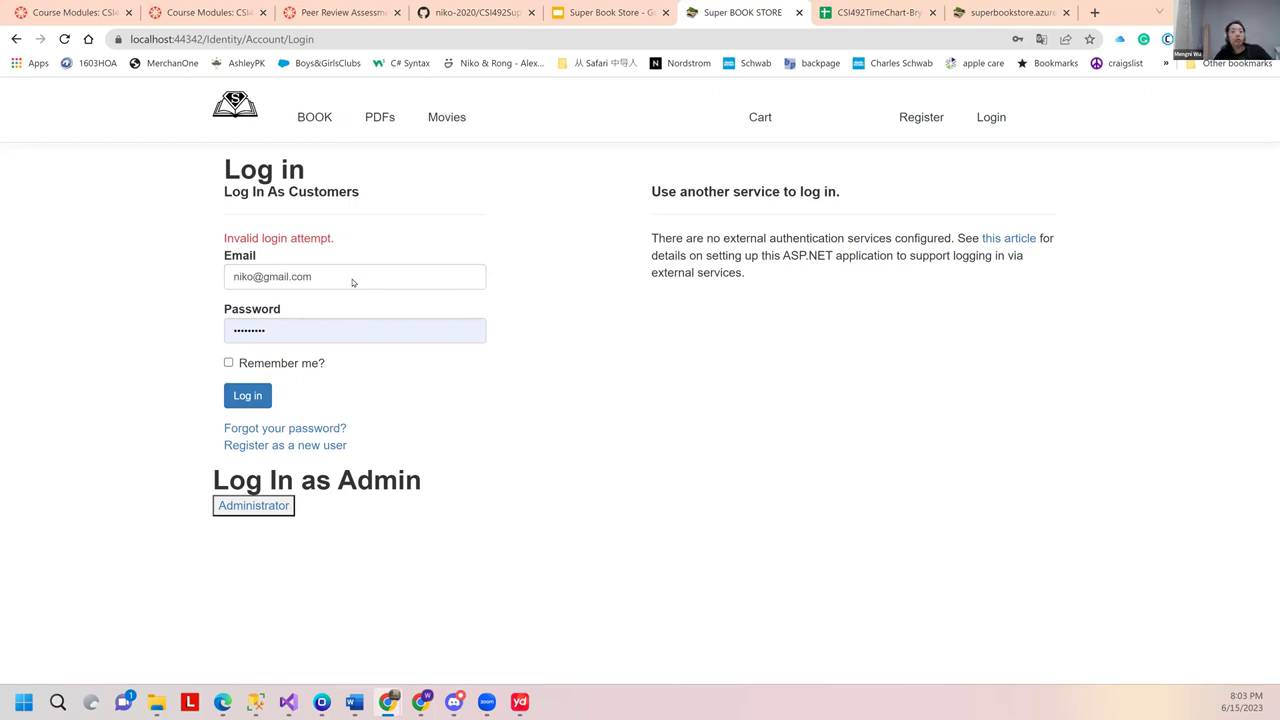
{"action": "key", "text": "alt+Tab"}
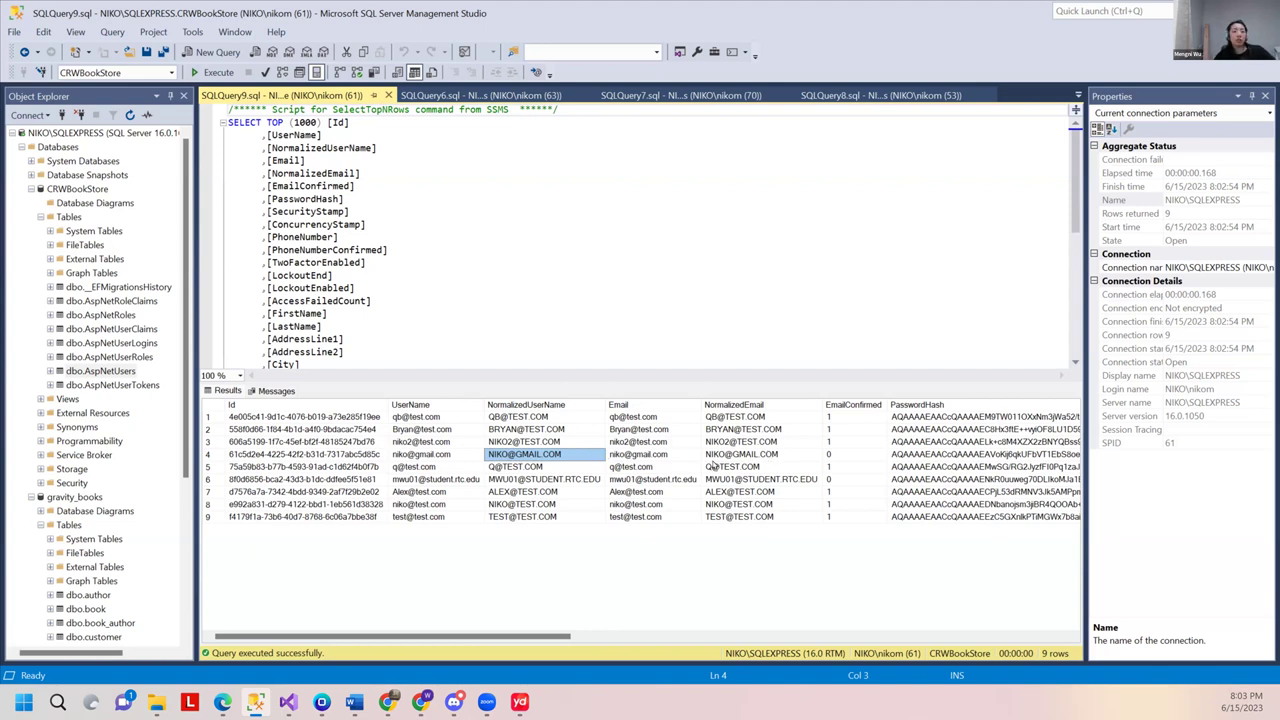
{"action": "key", "text": "alt+Tab"}
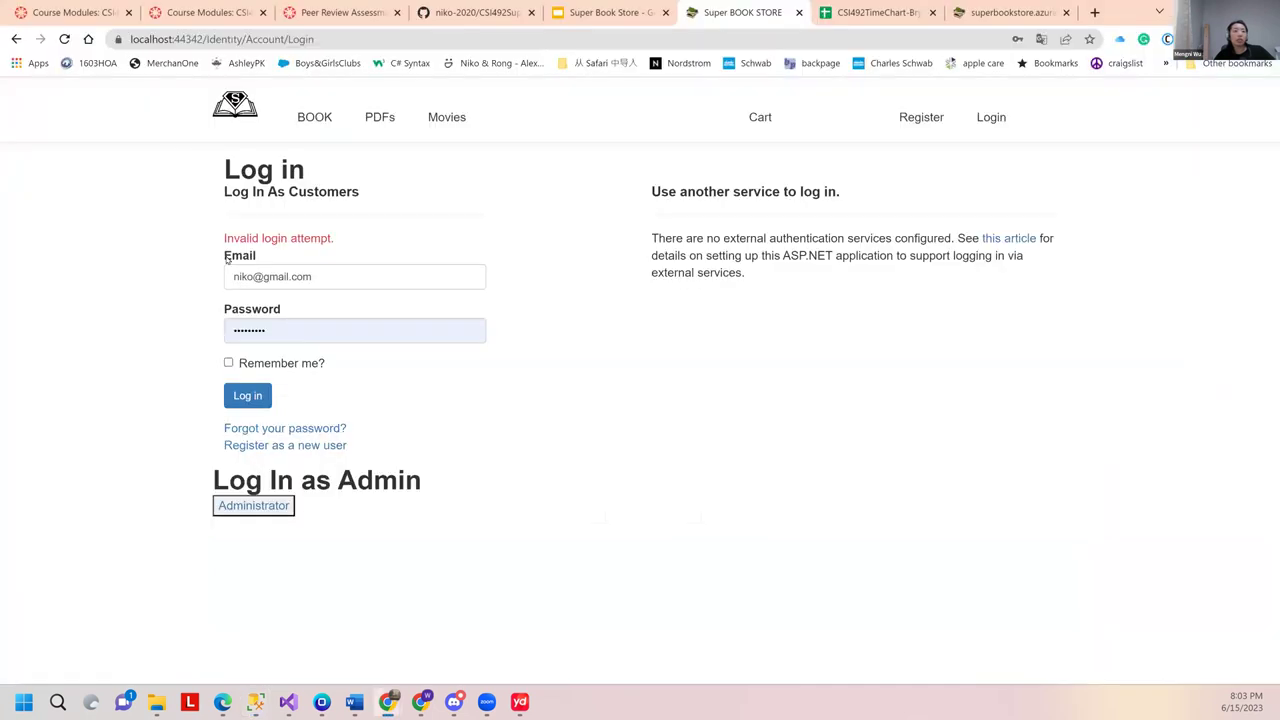
{"action": "left_click", "coordinate": [310, 327]}
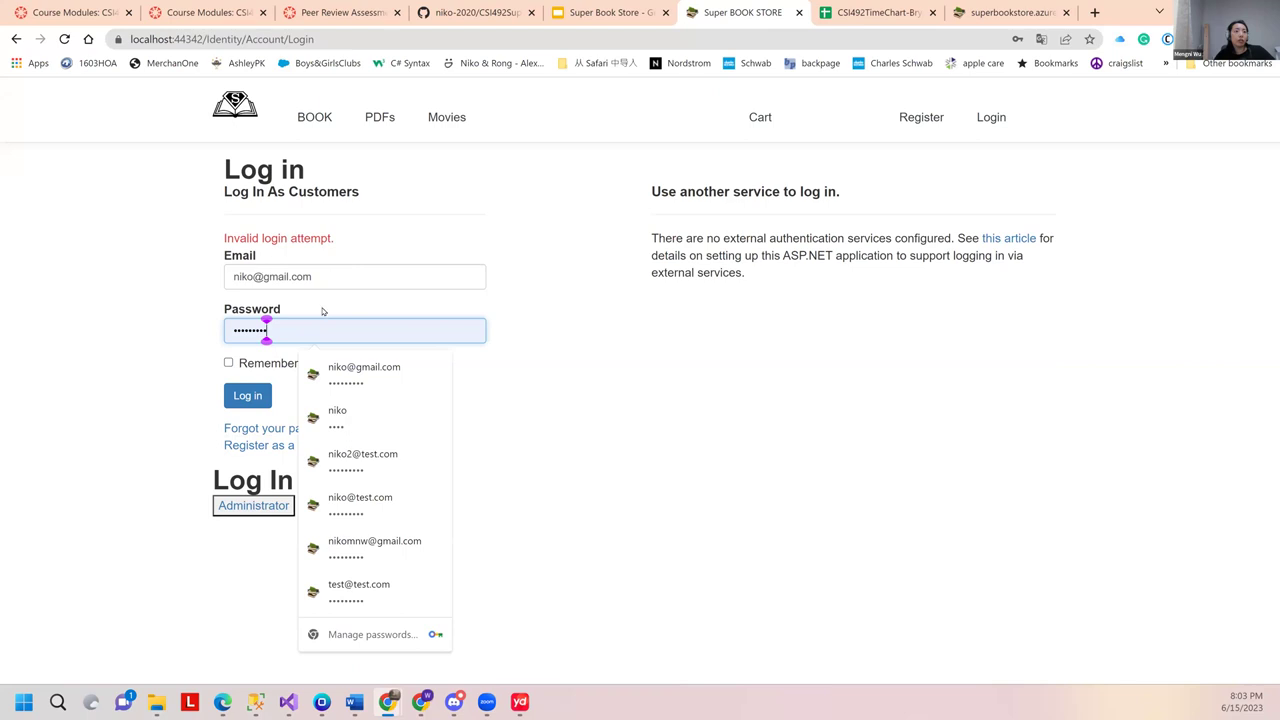
{"action": "key", "text": "BackSpace"}
{"action": "key", "text": "BackSpace"}
{"action": "key", "text": "BackSpace"}
{"action": "key", "text": "BackSpace"}
{"action": "key", "text": "BackSpace"}
{"action": "key", "text": "BackSpace"}
{"action": "key", "text": "BackSpace"}
{"action": "key", "text": "BackSpace"}
{"action": "key", "text": "BackSpace"}
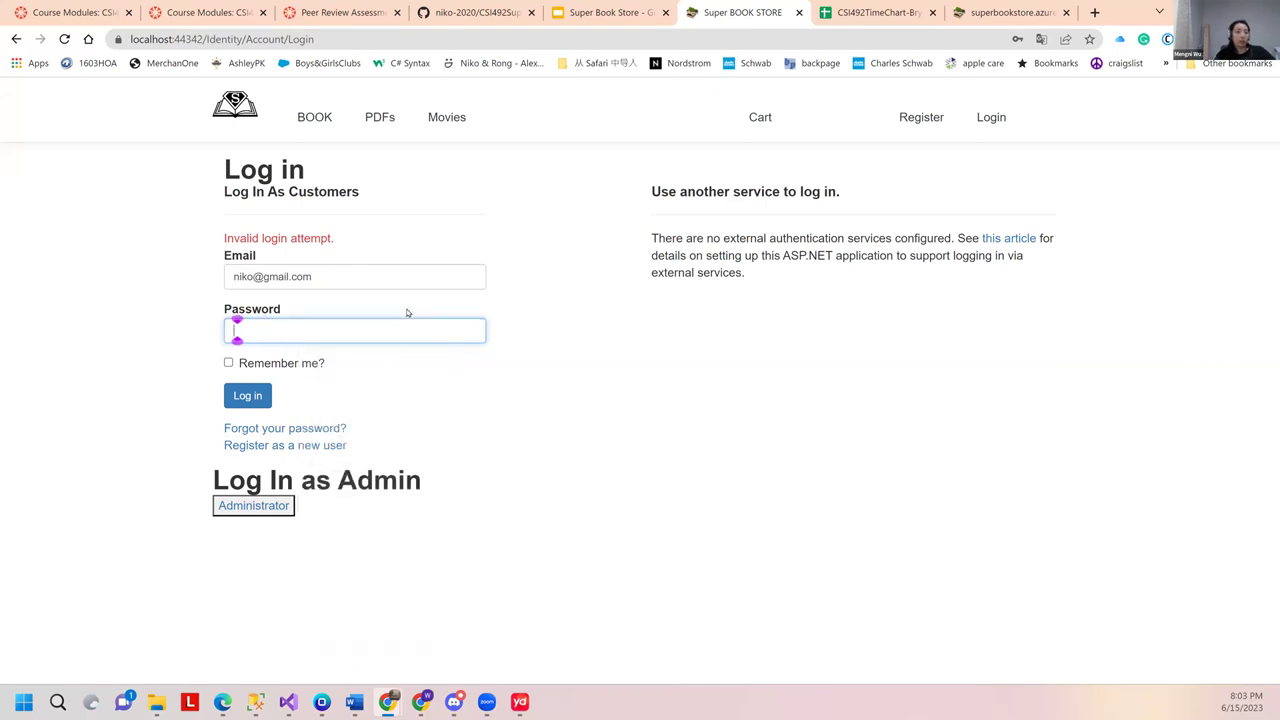
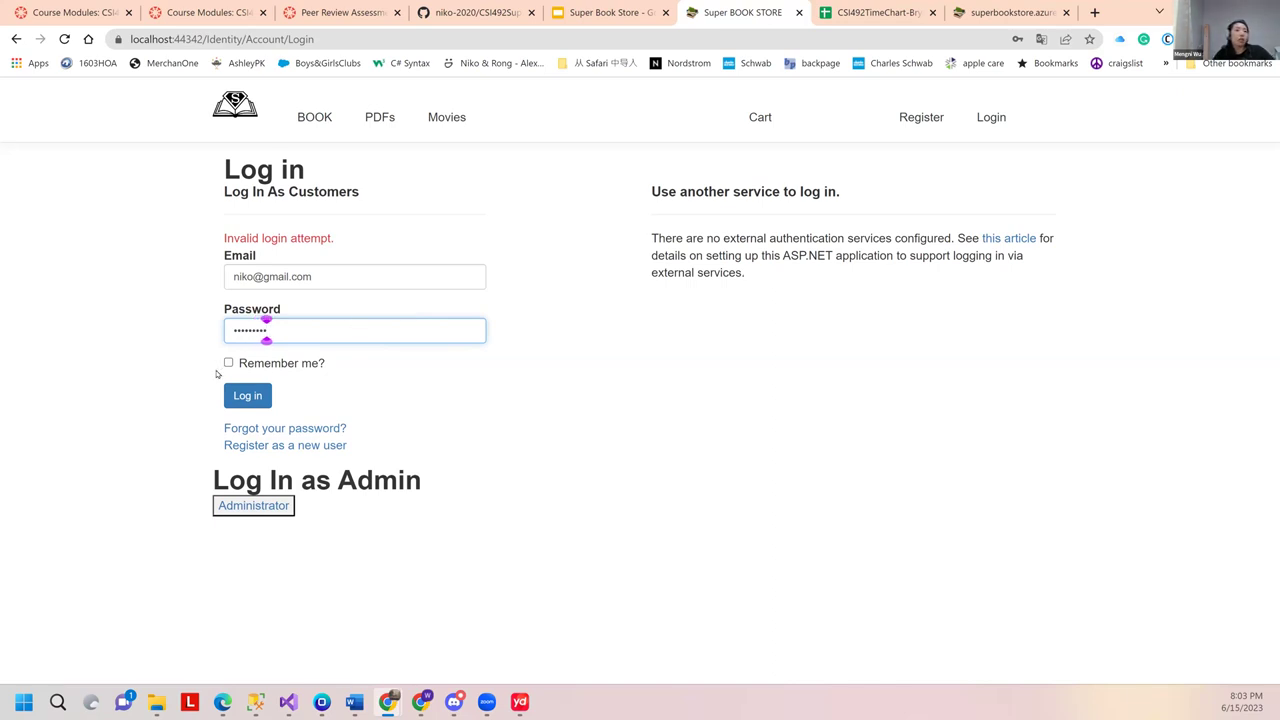
{"action": "left_click", "coordinate": [249, 397]}
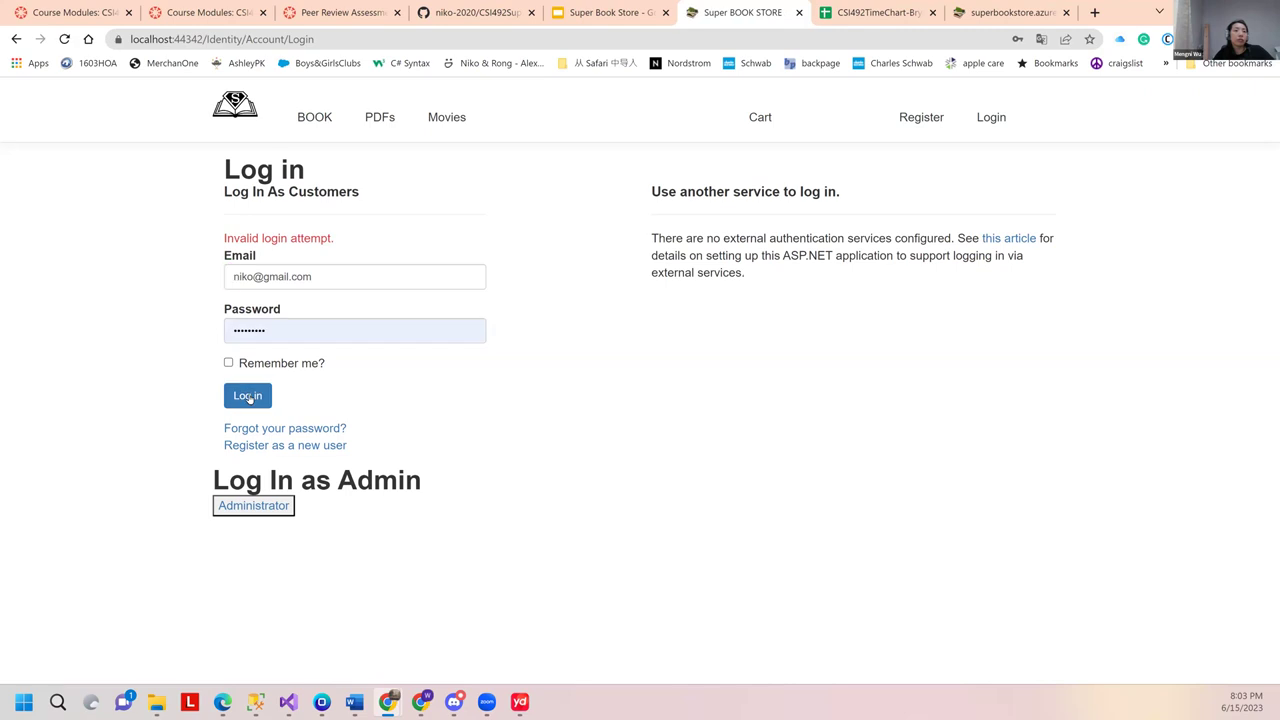
Sign in with a saved test account chosen from Chrome's autofill.
{"action": "left_click", "coordinate": [325, 271]}
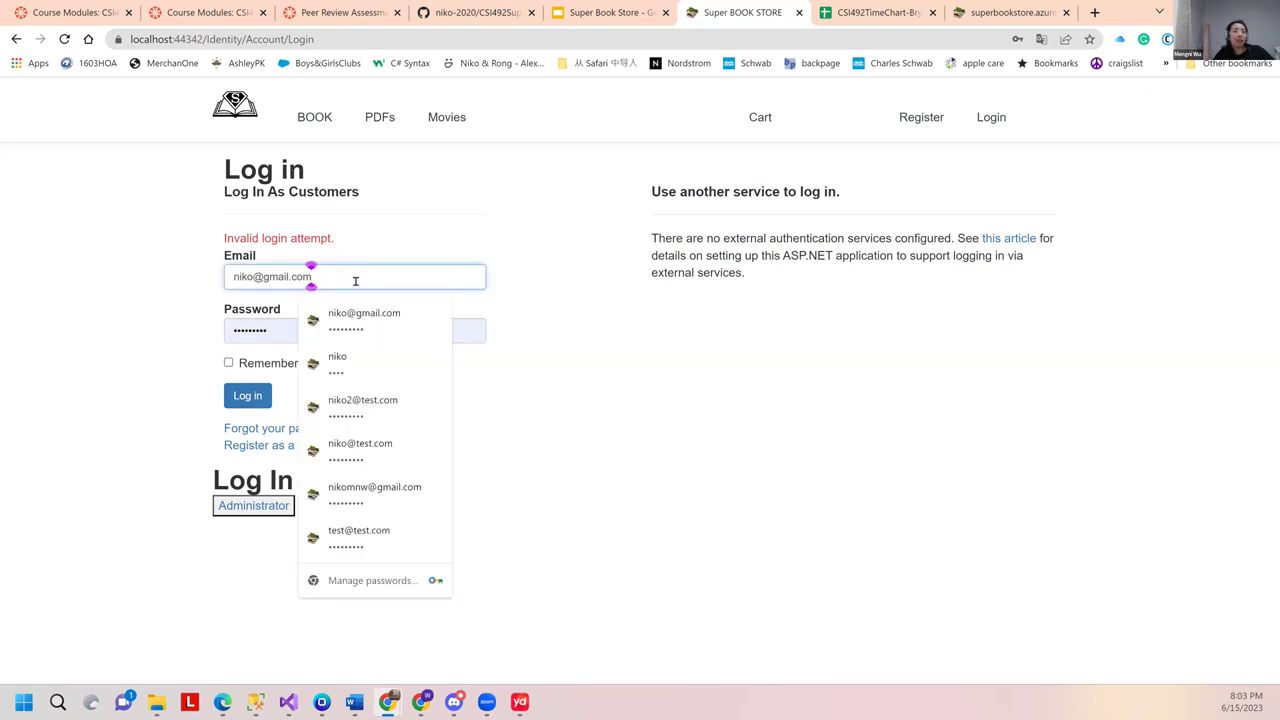
{"action": "left_click", "coordinate": [368, 448]}
{"action": "left_click", "coordinate": [290, 329]}
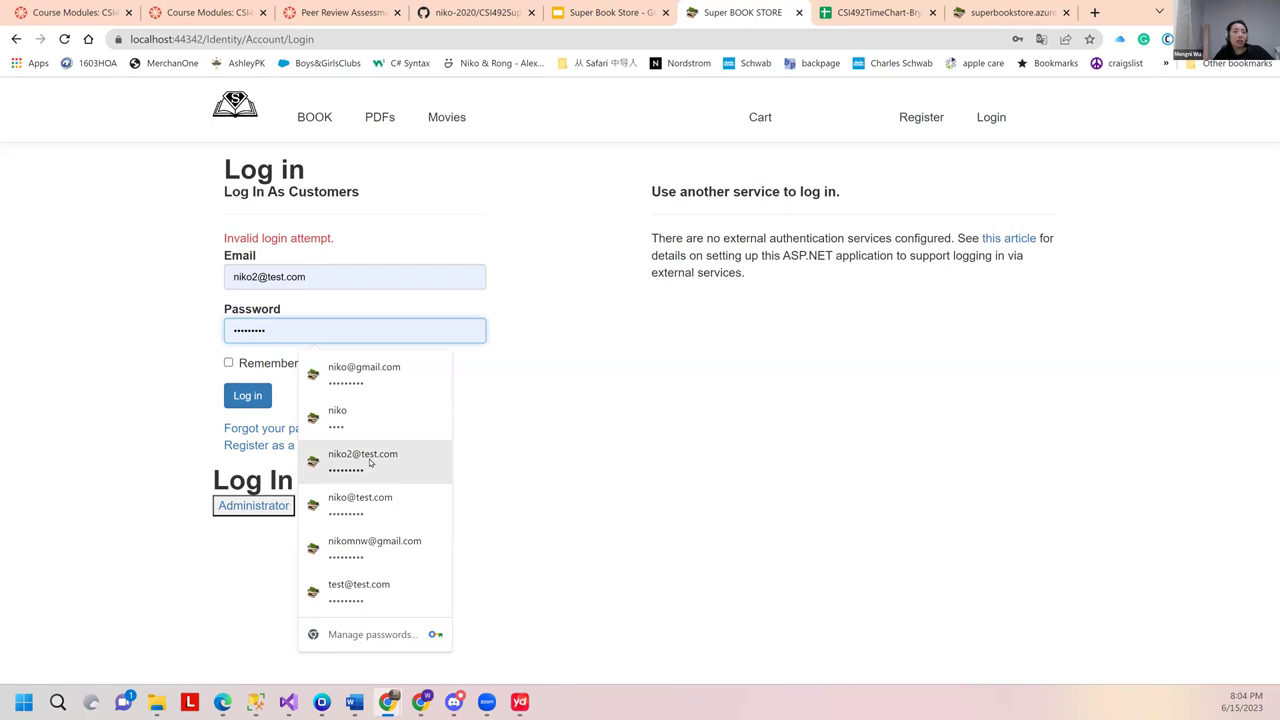
{"action": "left_click", "coordinate": [369, 461]}
{"action": "key", "text": "Return"}
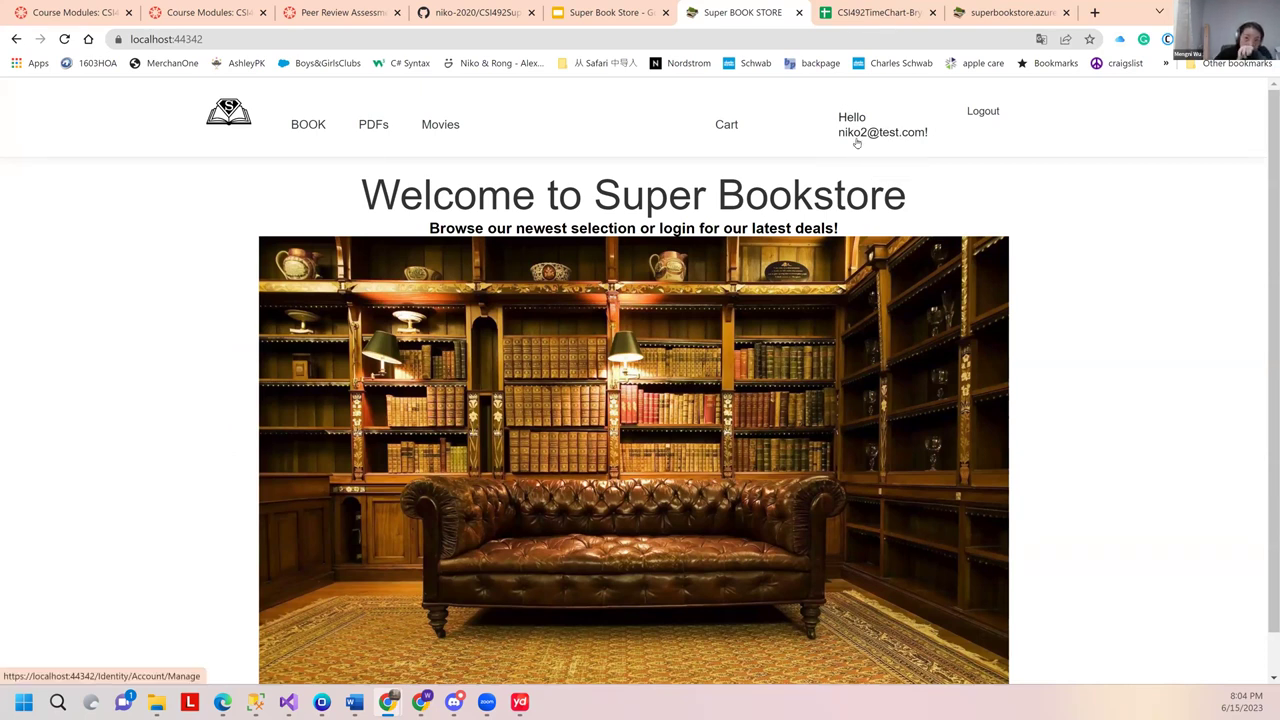
View the account management page, log out, and return to Log in.
{"action": "left_click", "coordinate": [865, 135]}
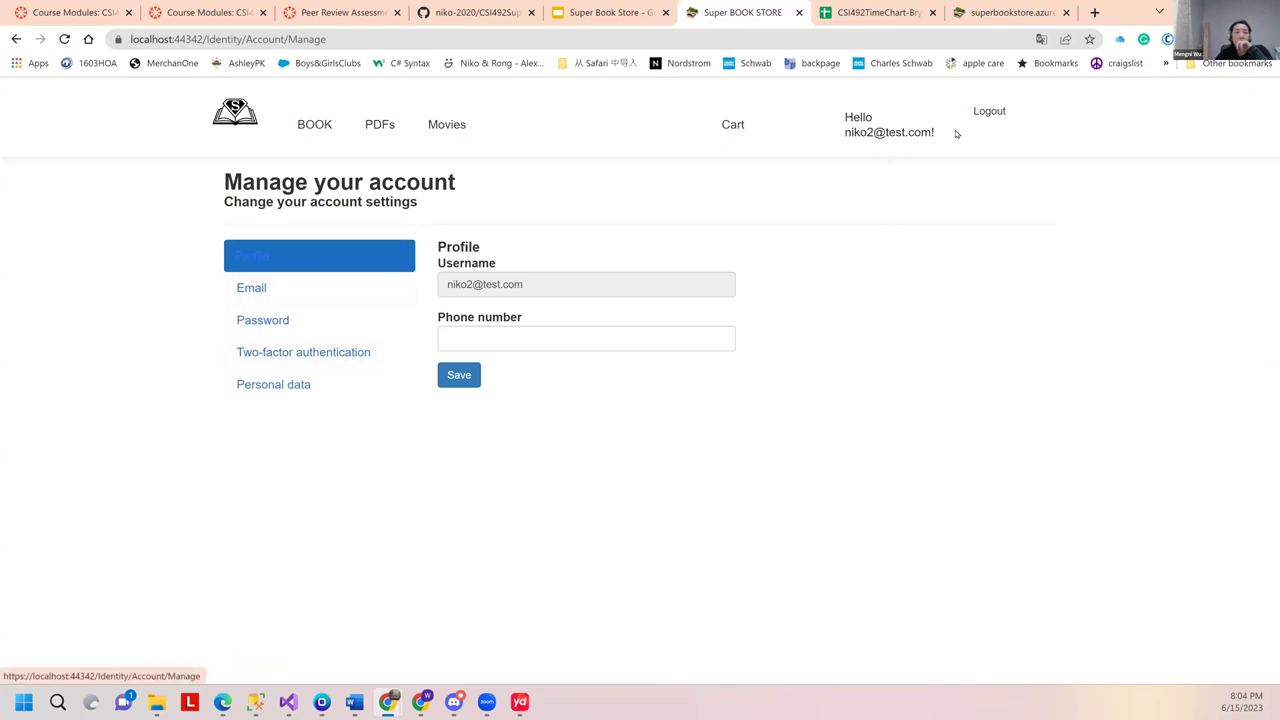
{"action": "left_click", "coordinate": [989, 112]}
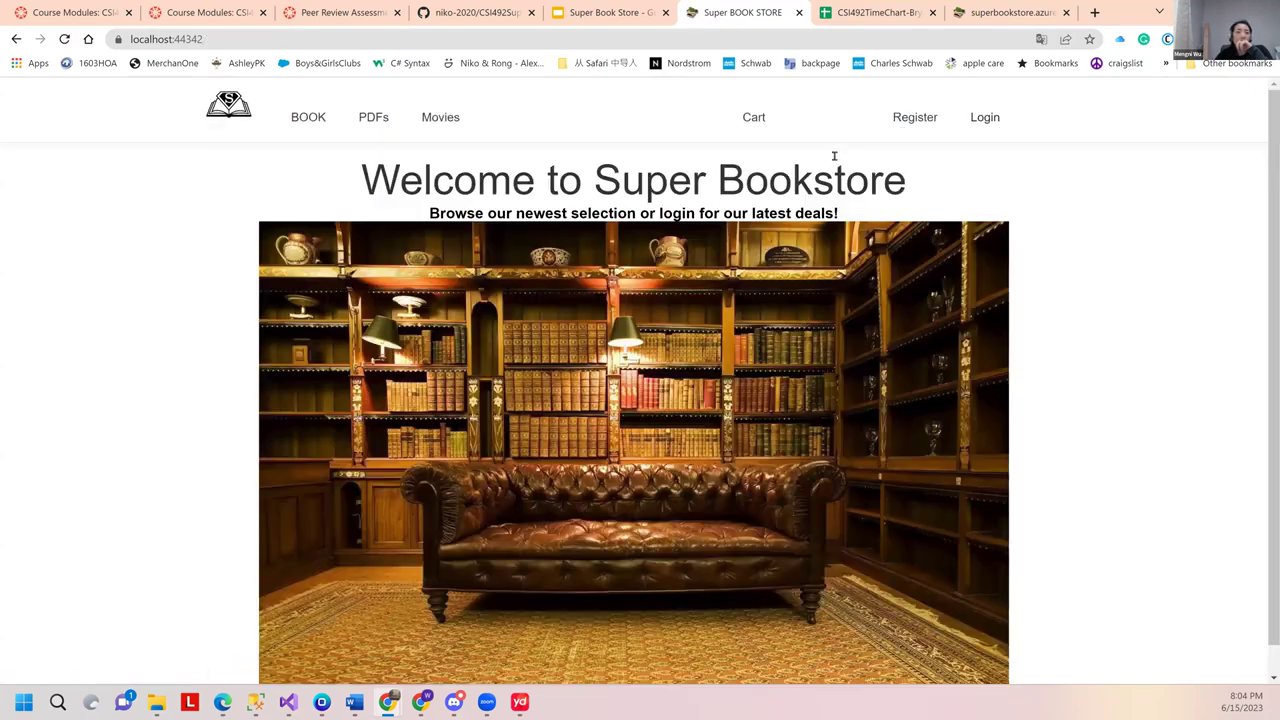
{"action": "left_click", "coordinate": [982, 119]}
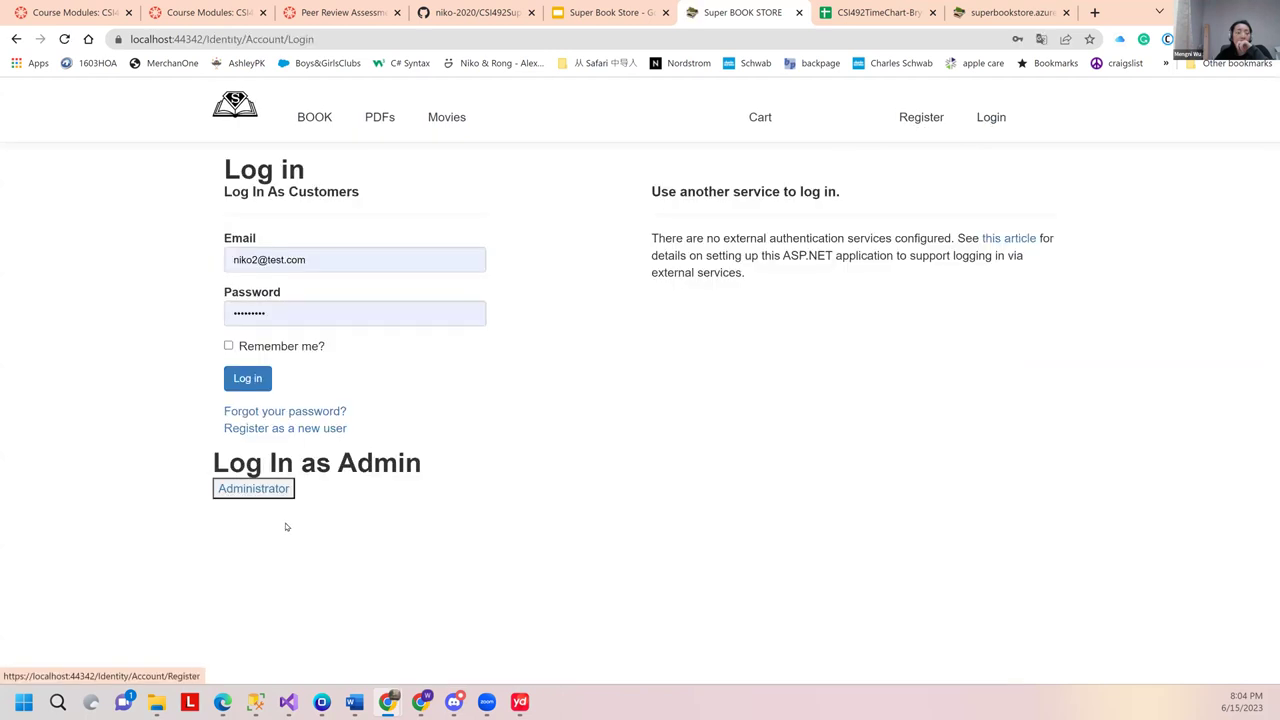
Log into the admin panel with the saved account, dismiss the password warning, and open Book List.
{"action": "left_click", "coordinate": [265, 494]}
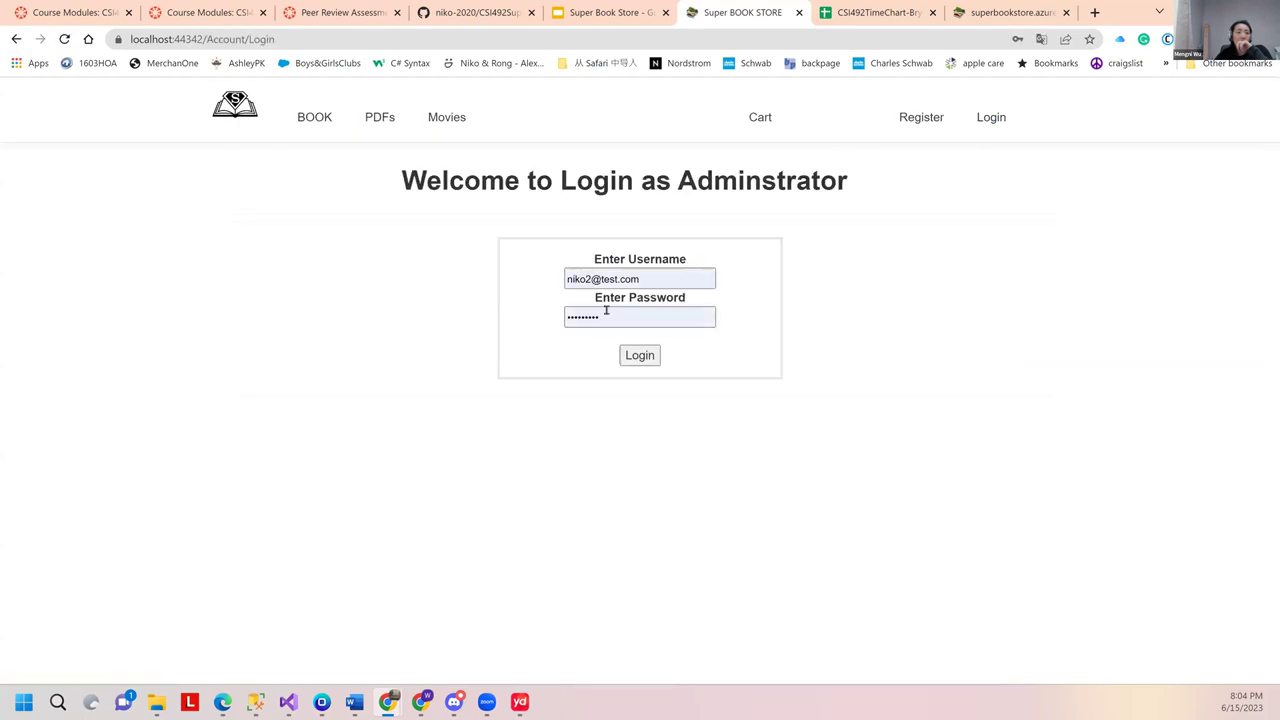
{"action": "left_click", "coordinate": [652, 272]}
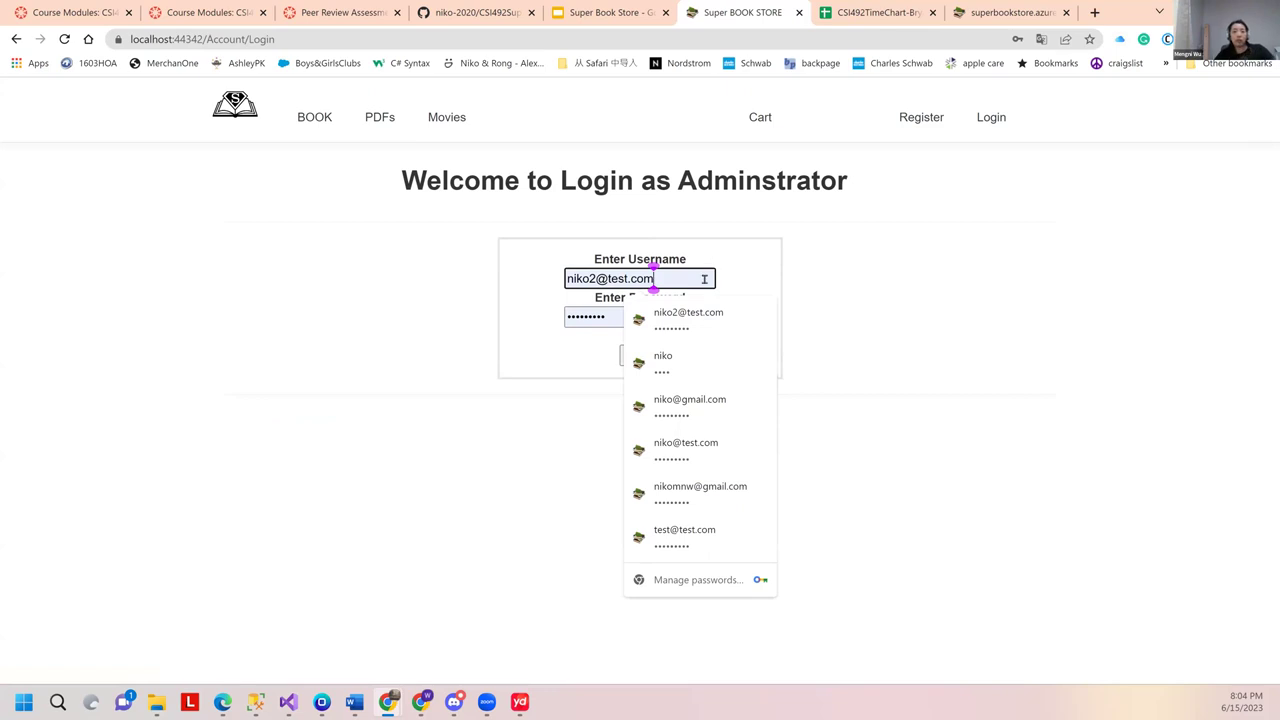
{"action": "left_click", "coordinate": [675, 368]}
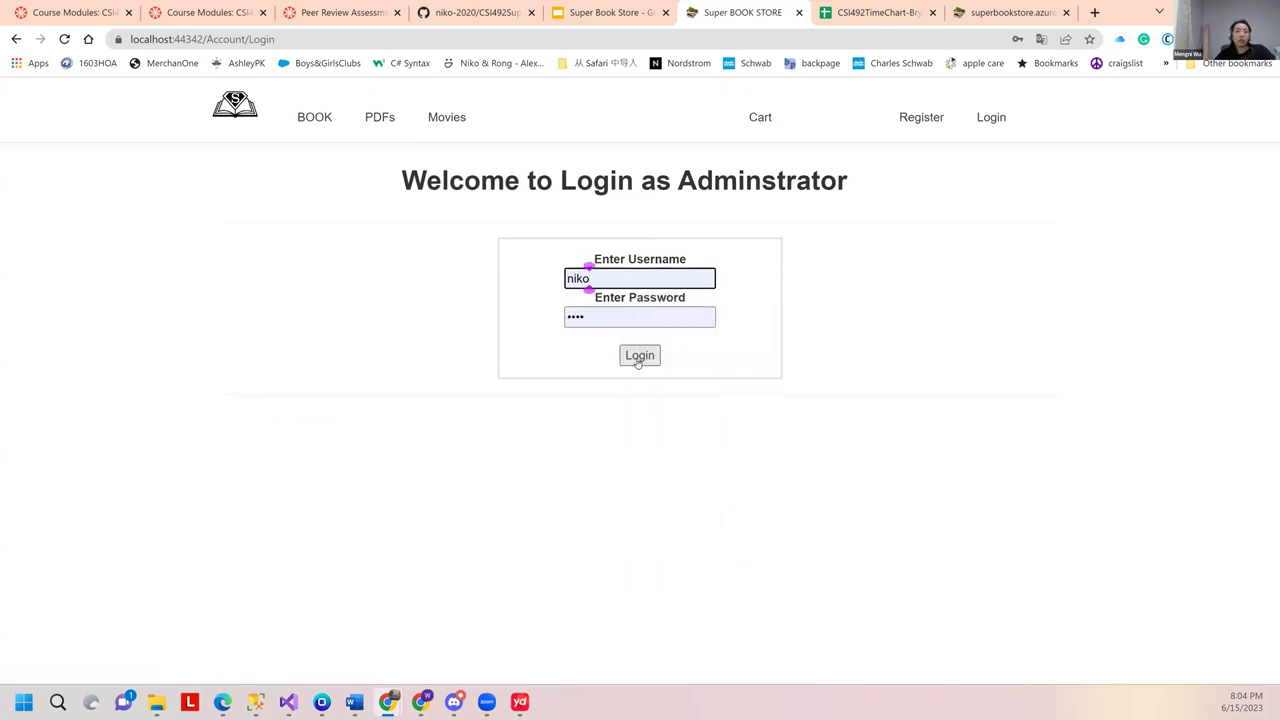
{"action": "left_click", "coordinate": [639, 357]}
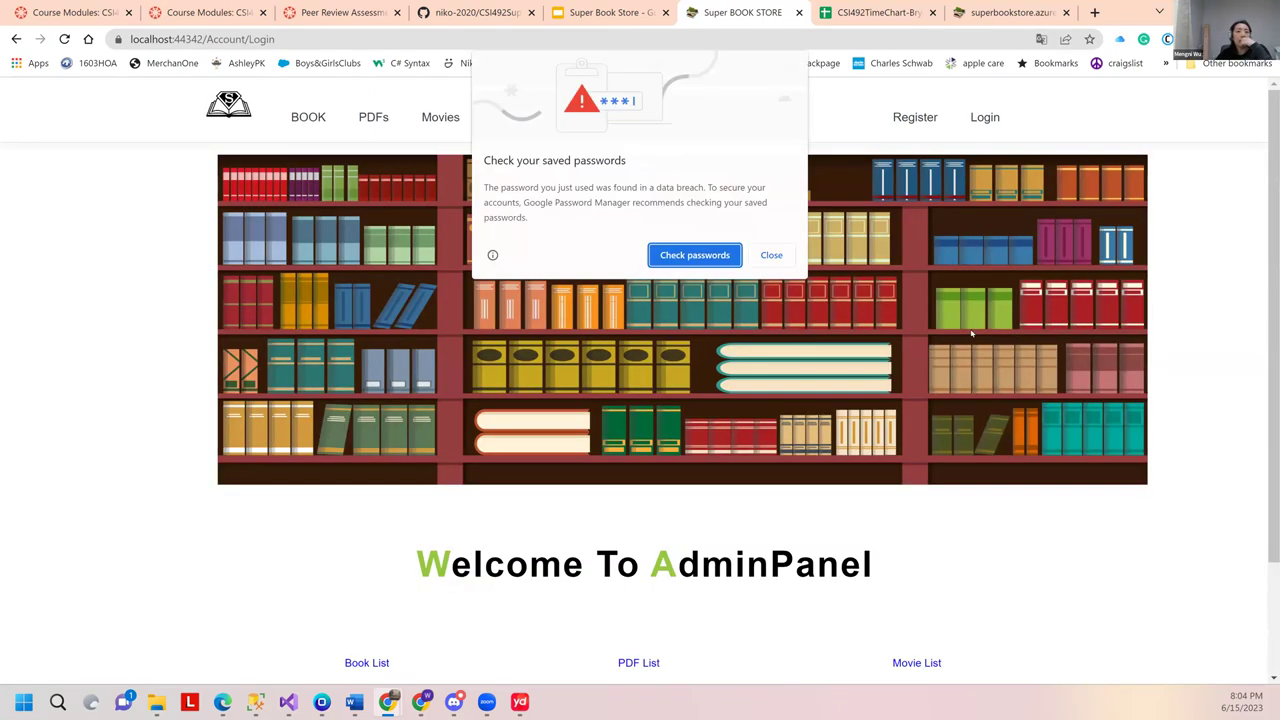
{"action": "left_click", "coordinate": [771, 255]}
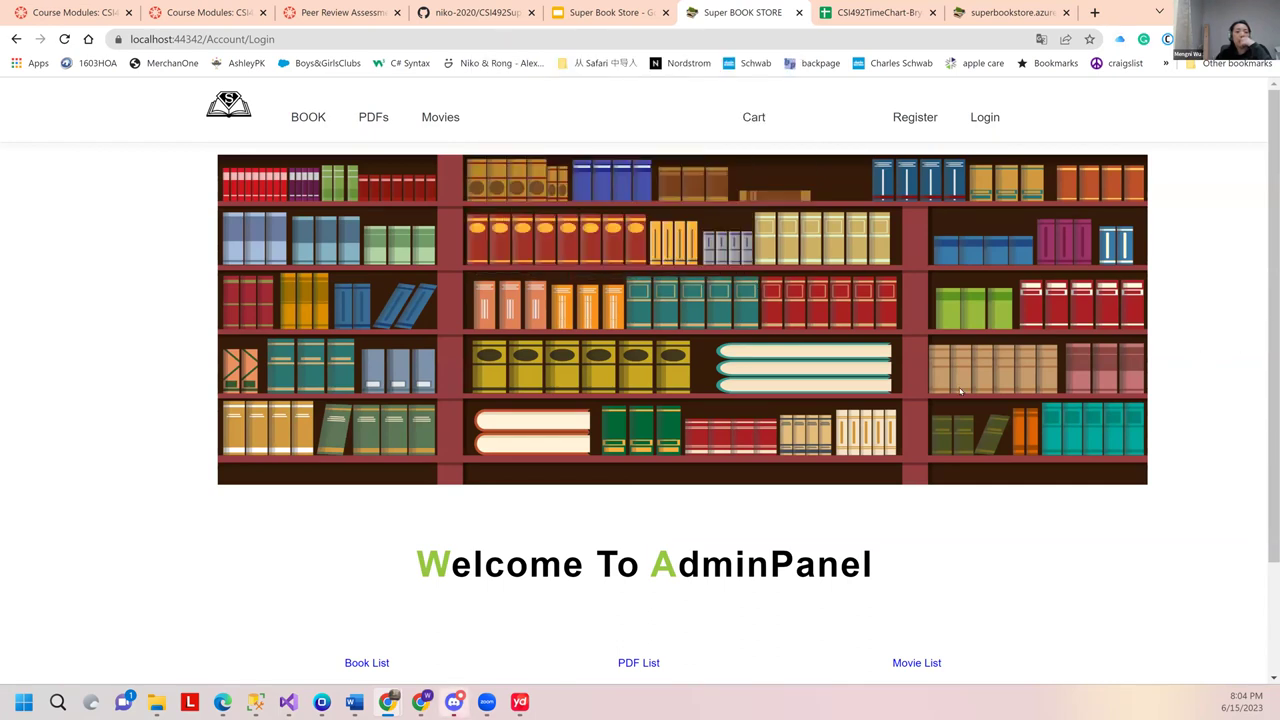
{"action": "scroll", "coordinate": [1003, 383], "scroll_direction": "down", "scroll_amount": 2}
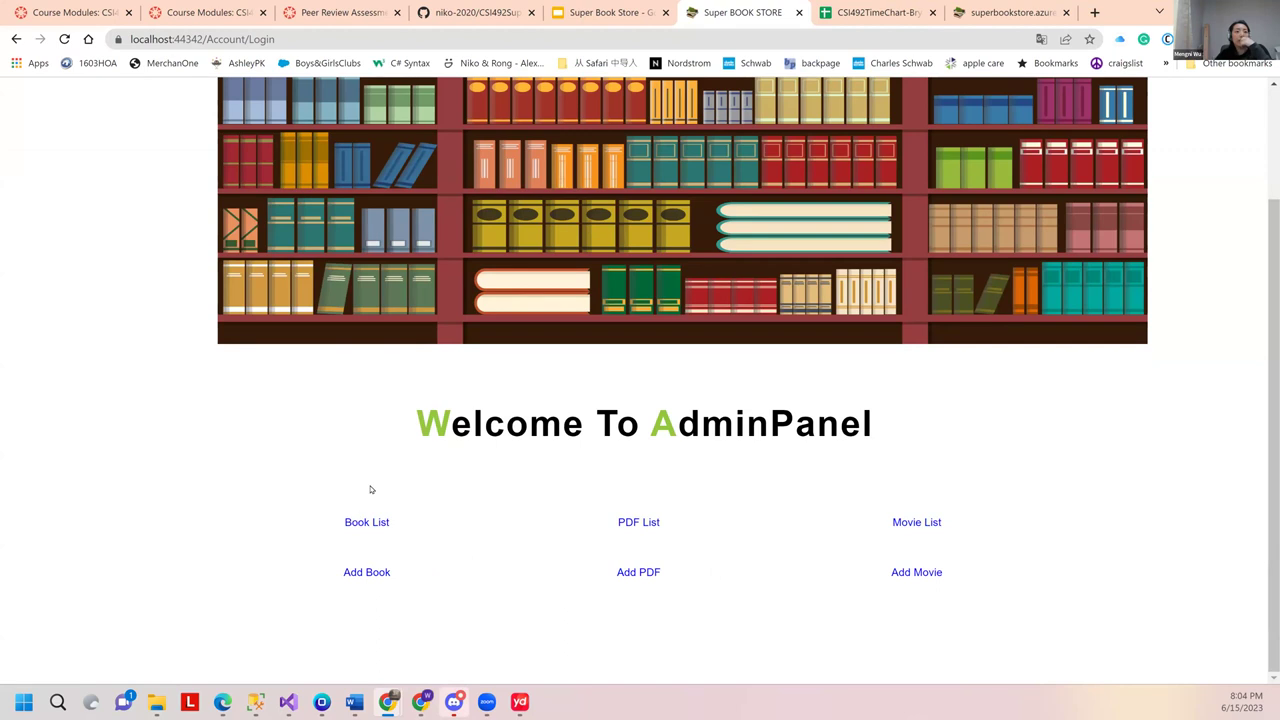
{"action": "left_click", "coordinate": [347, 523]}
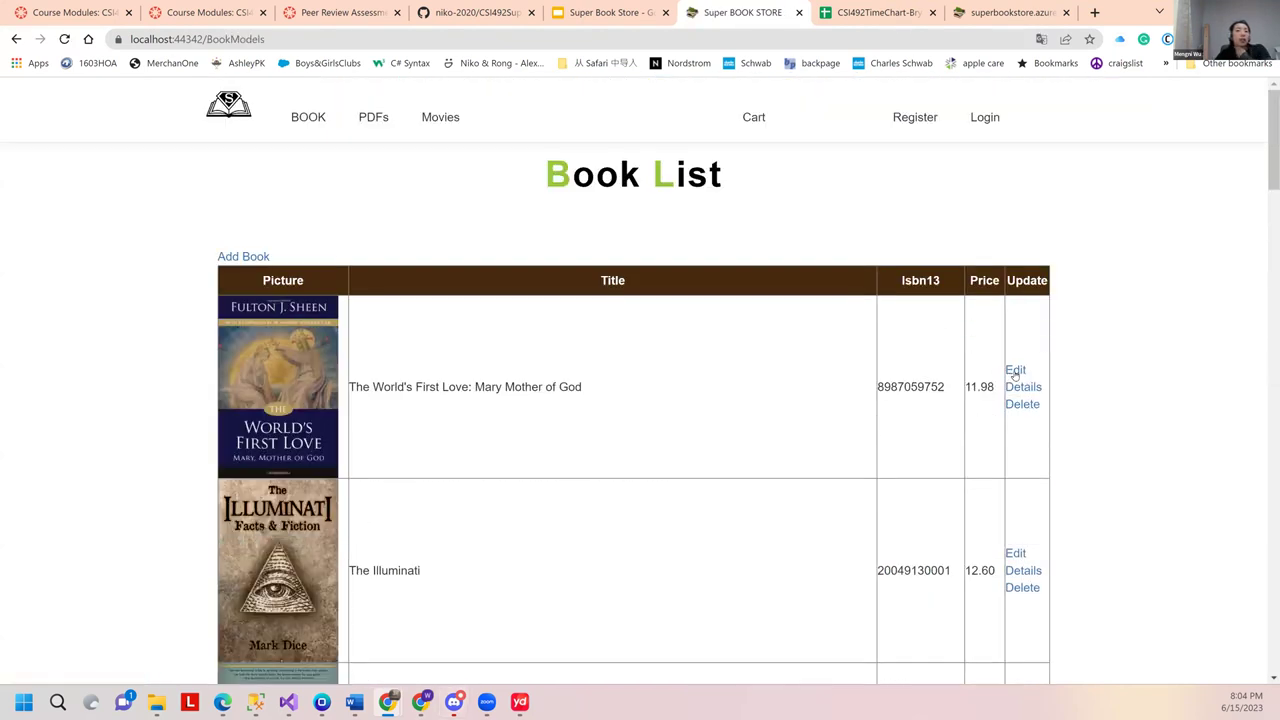
Edit The World's First Love: Mary Mother of God so its price is 12.33 instead of 11.98, and save.
{"action": "left_click", "coordinate": [1015, 371]}
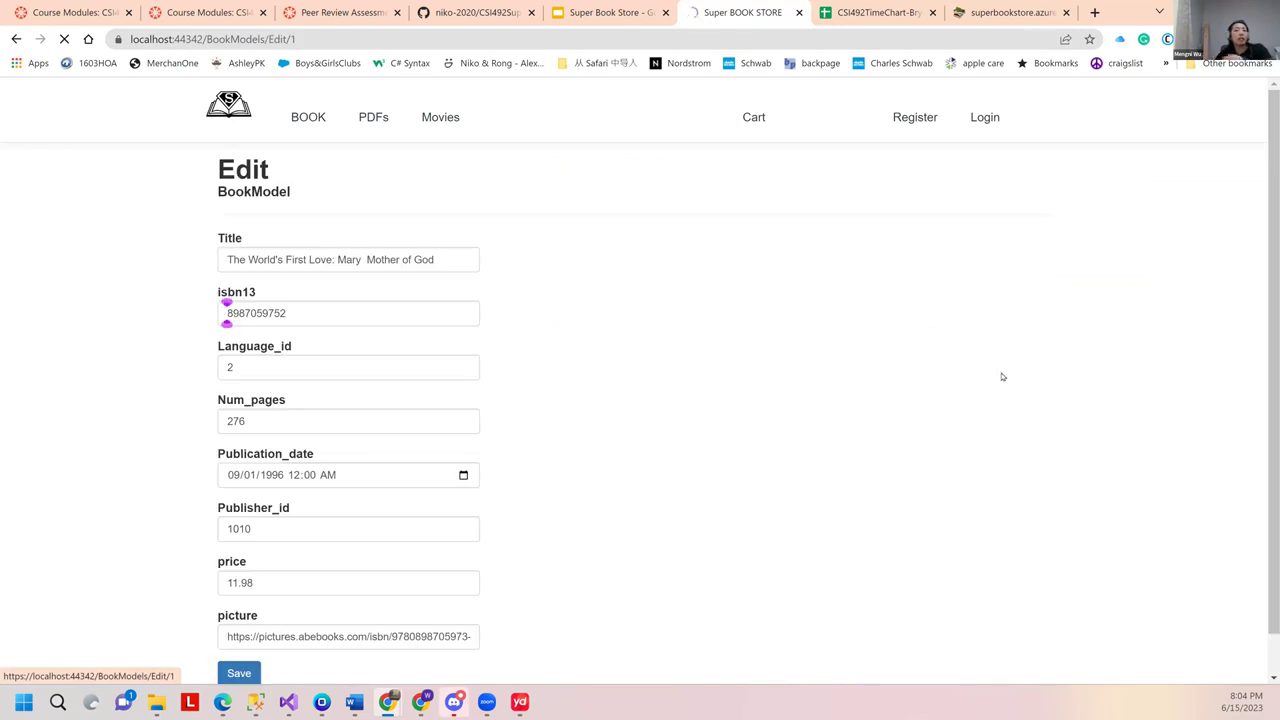
{"action": "left_click", "coordinate": [344, 580]}
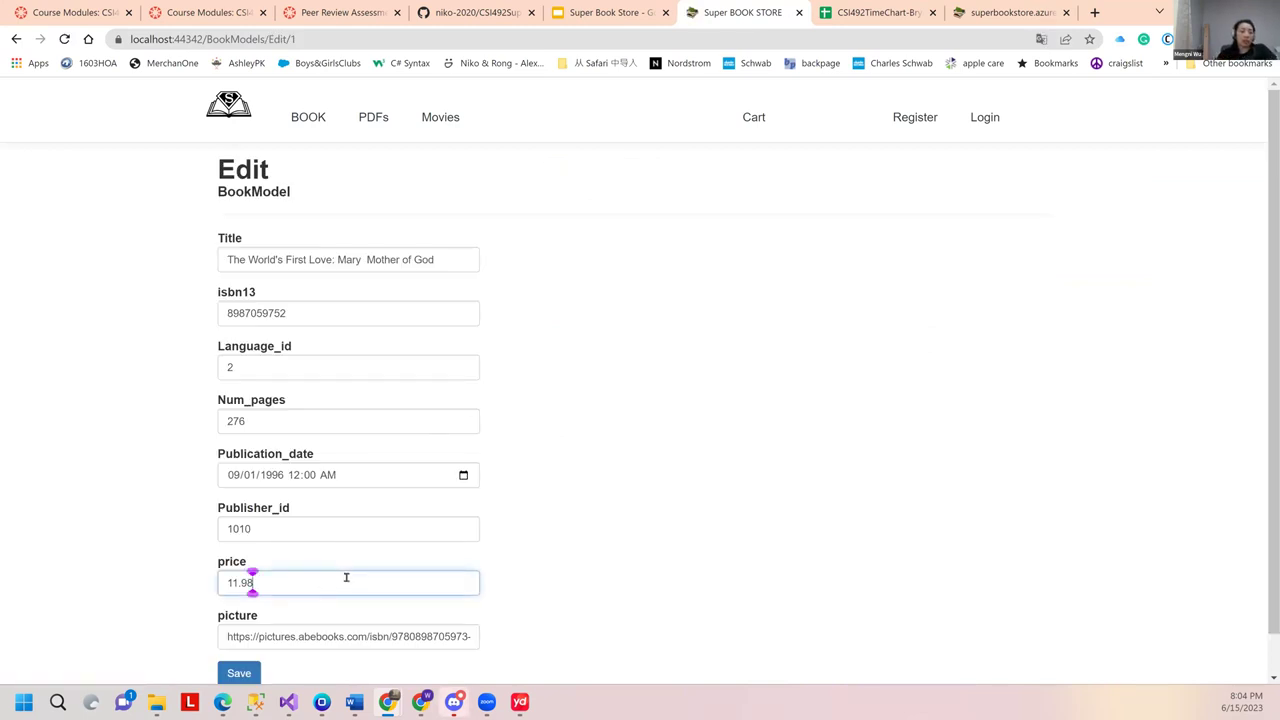
{"action": "key", "text": "BackSpace"}
{"action": "key", "text": "BackSpace"}
{"action": "key", "text": "BackSpace"}
{"action": "type", "text": "2"}
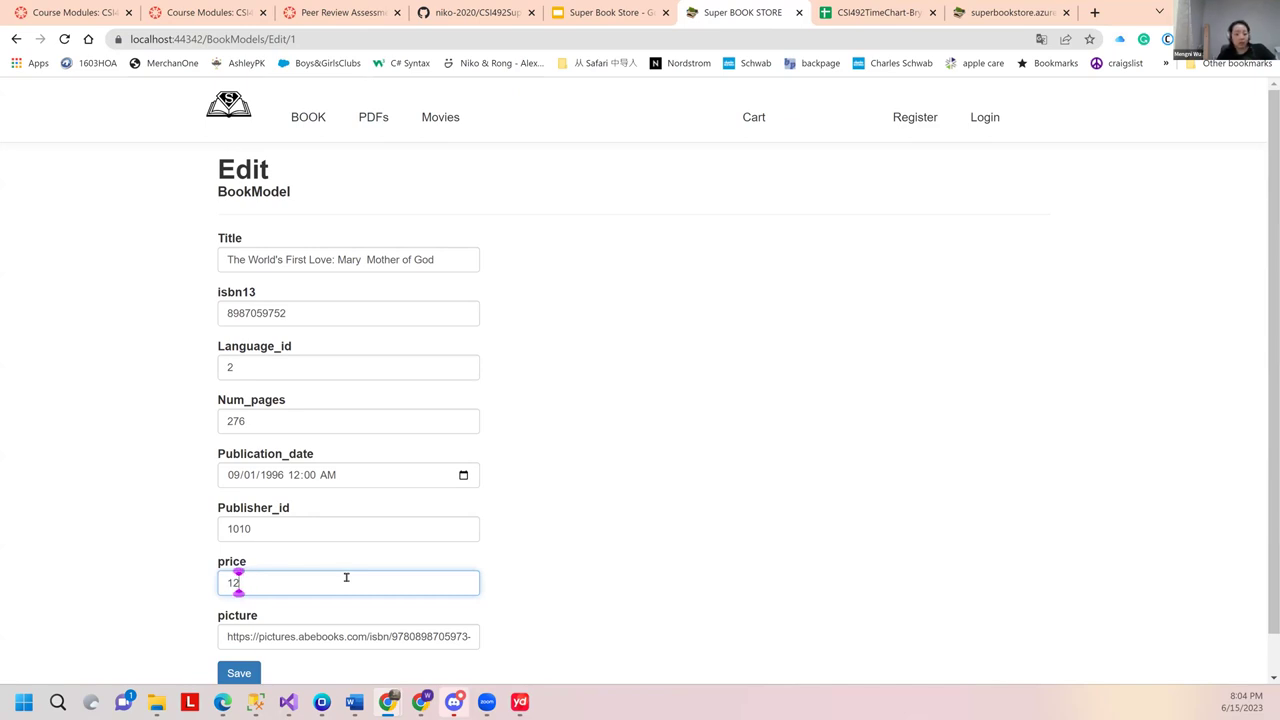
{"action": "type", "text": ".33"}
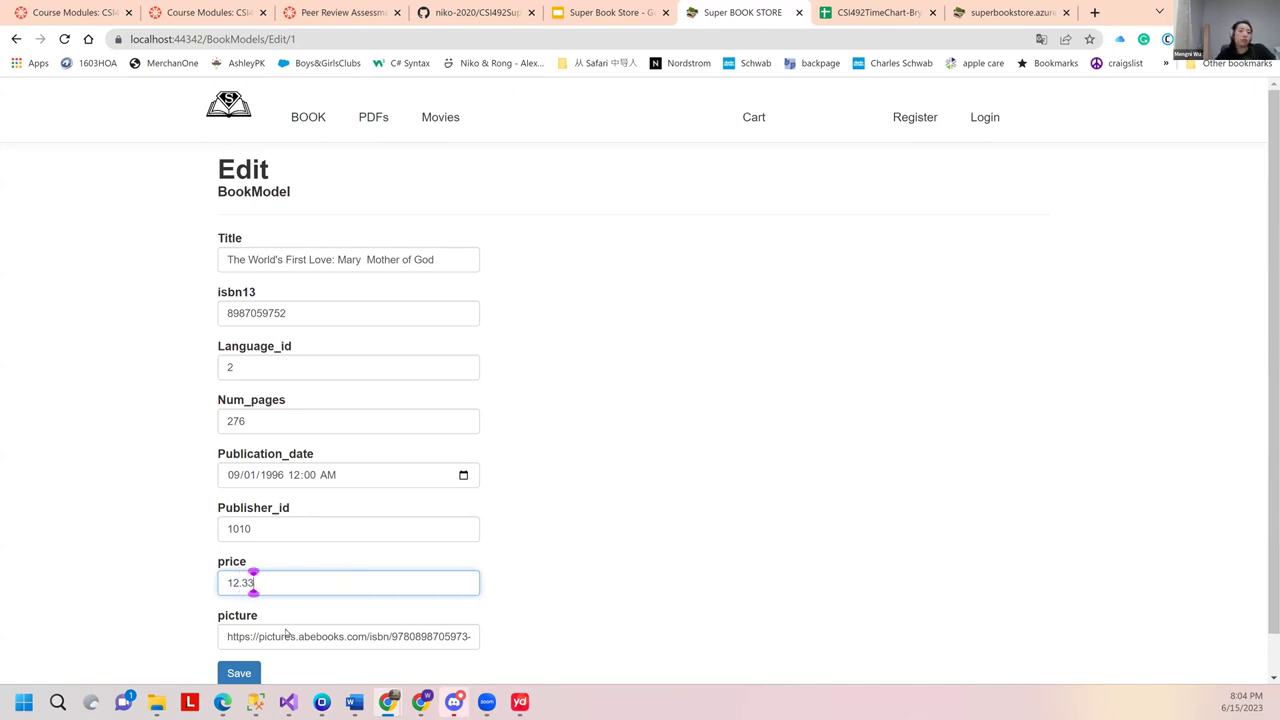
{"action": "left_click", "coordinate": [240, 673]}
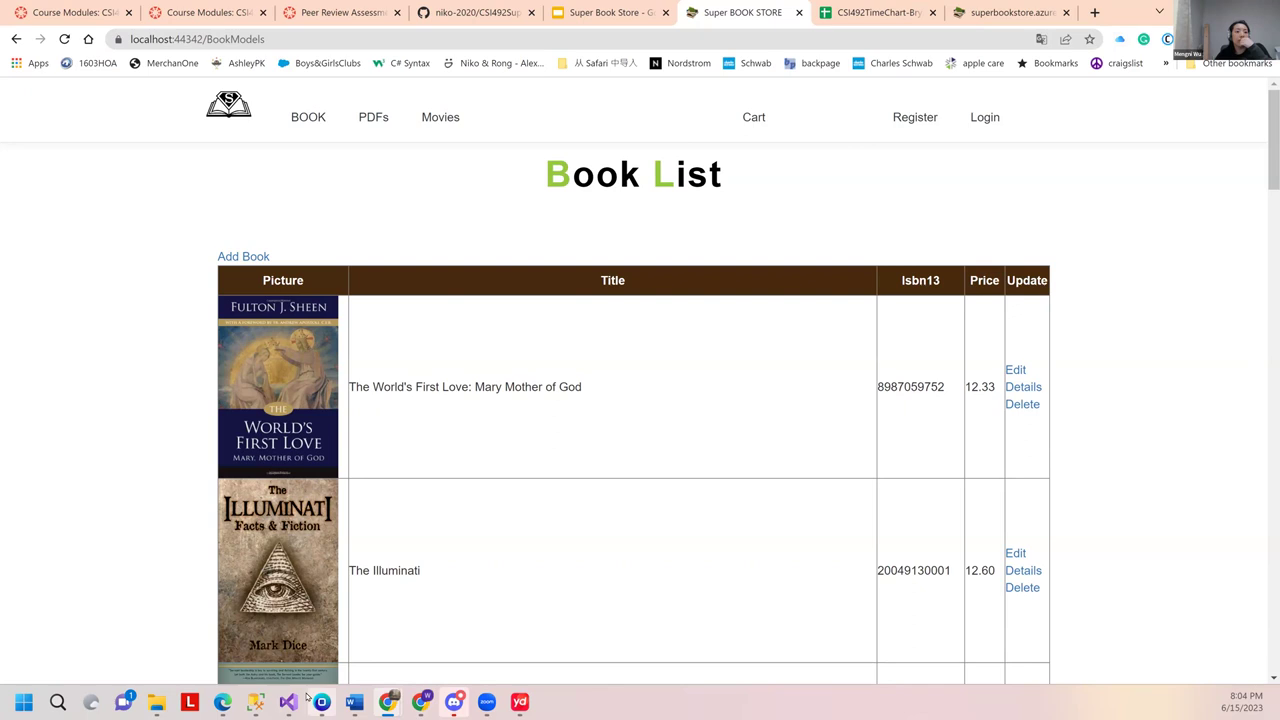
In SSMS, run Select Top 1000 Rows on gravity_books dbo.book to confirm the new price.
{"action": "left_click", "coordinate": [259, 701]}
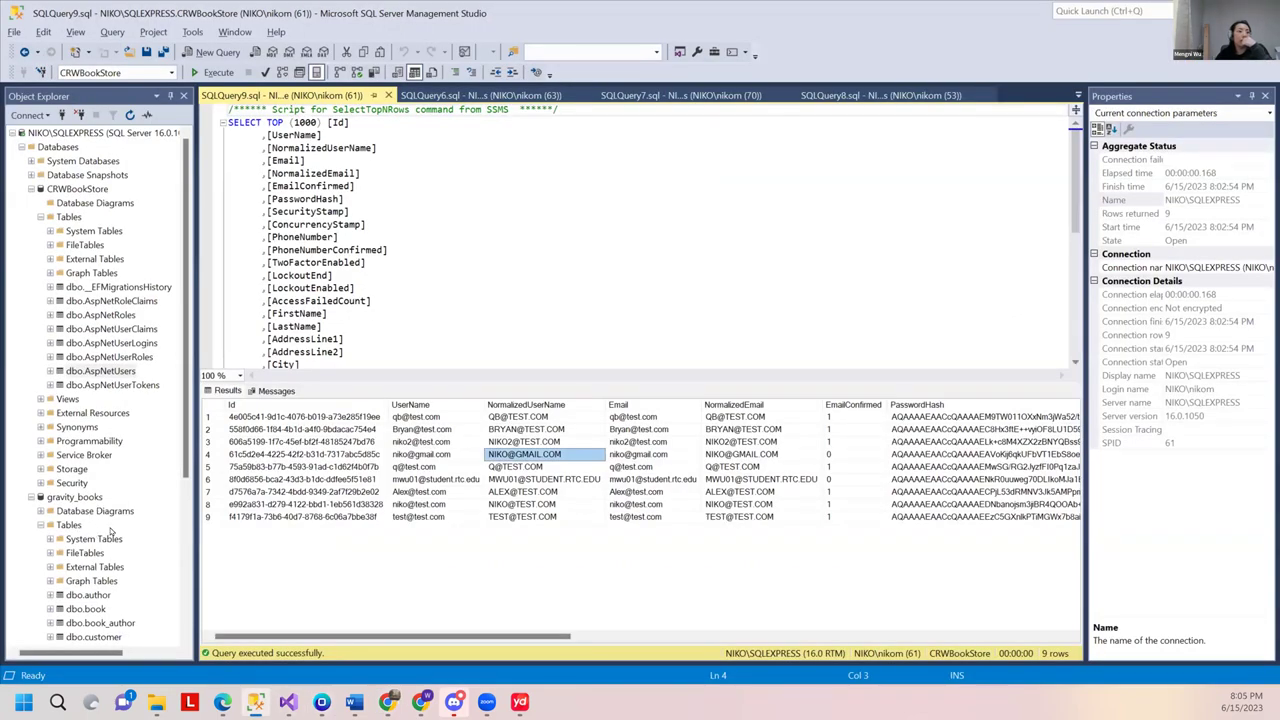
{"action": "left_click", "coordinate": [85, 609]}
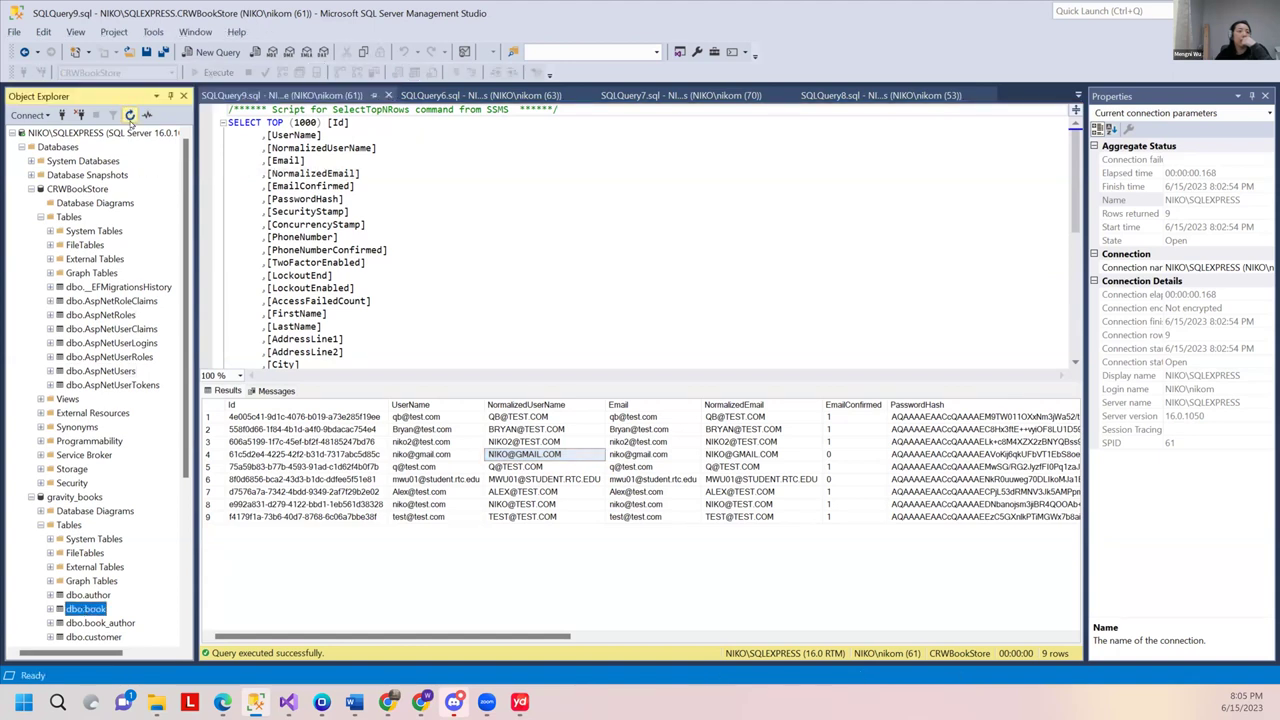
{"action": "right_click", "coordinate": [90, 607]}
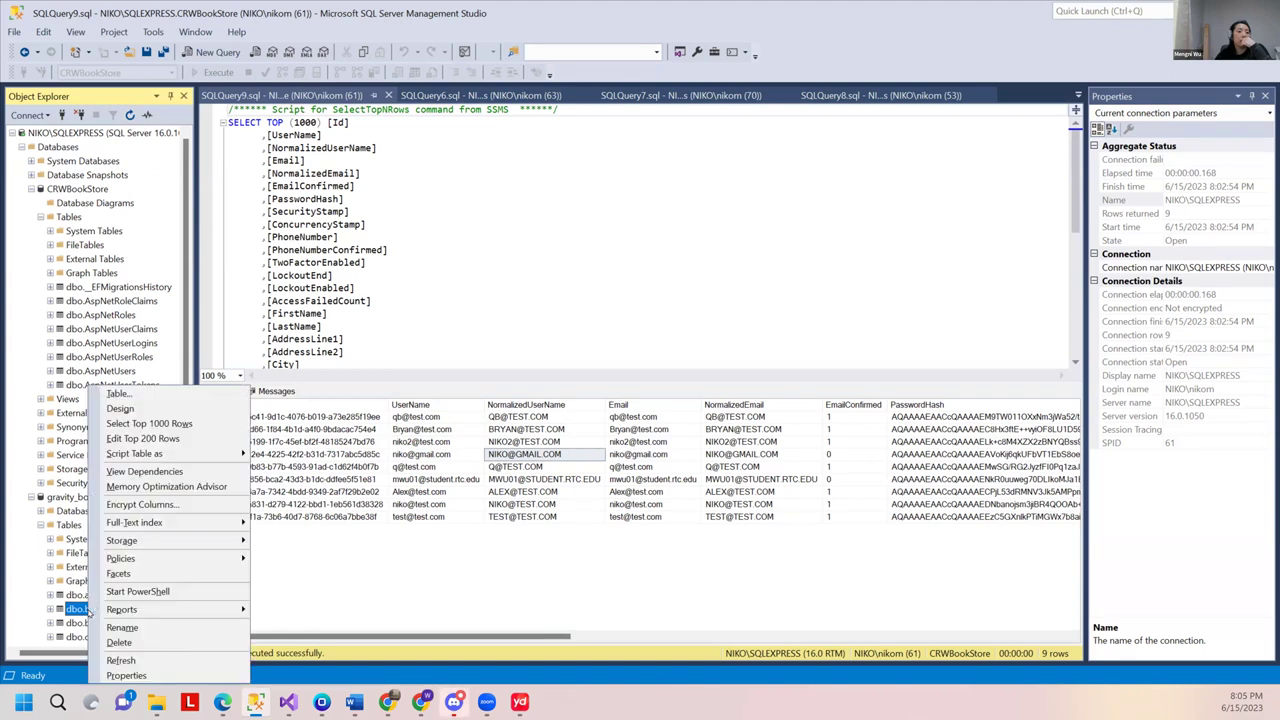
{"action": "left_click", "coordinate": [150, 424]}
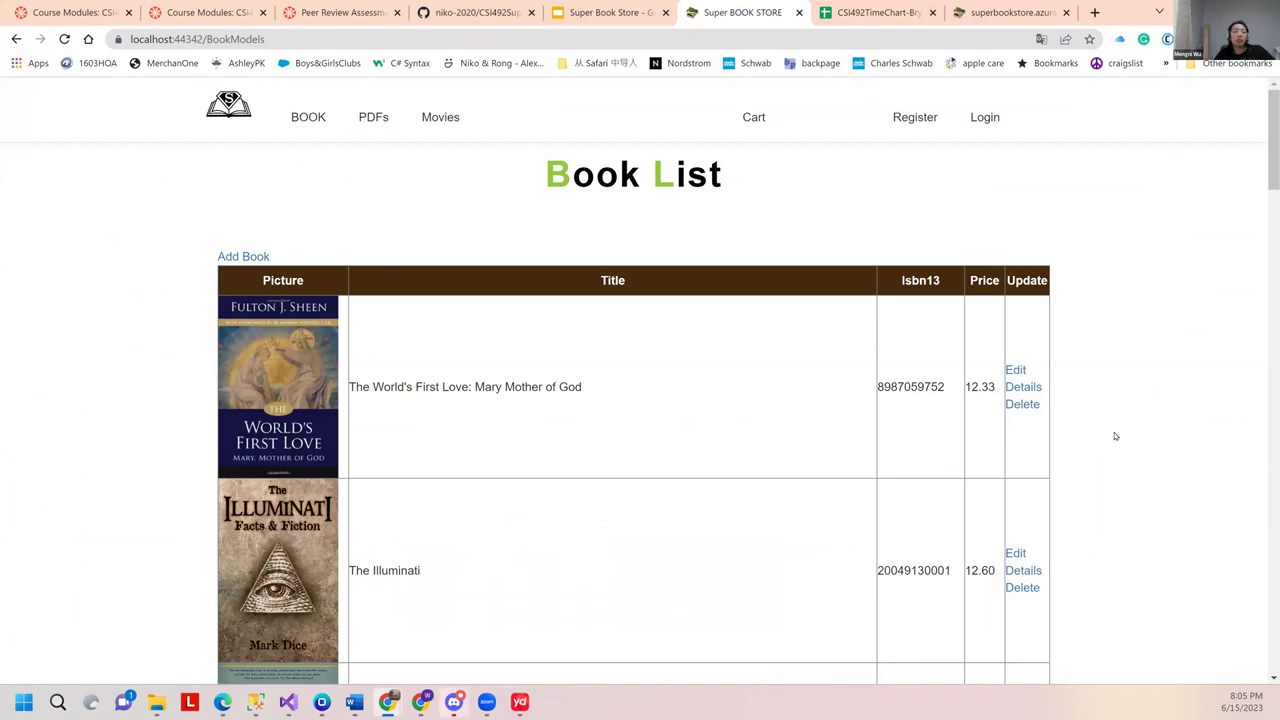
Go back to the admin panel, view the PDF List, and return.
{"action": "left_click", "coordinate": [16, 38]}
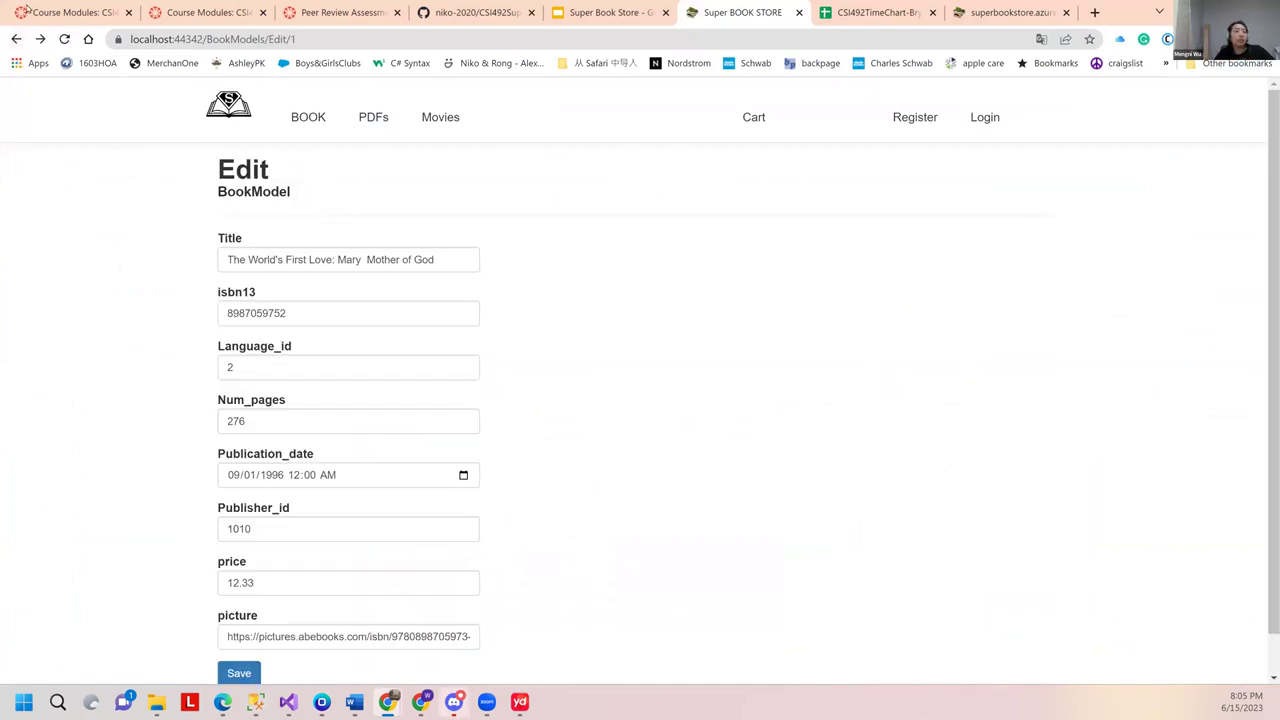
{"action": "left_click", "coordinate": [15, 39]}
{"action": "left_click", "coordinate": [16, 39]}
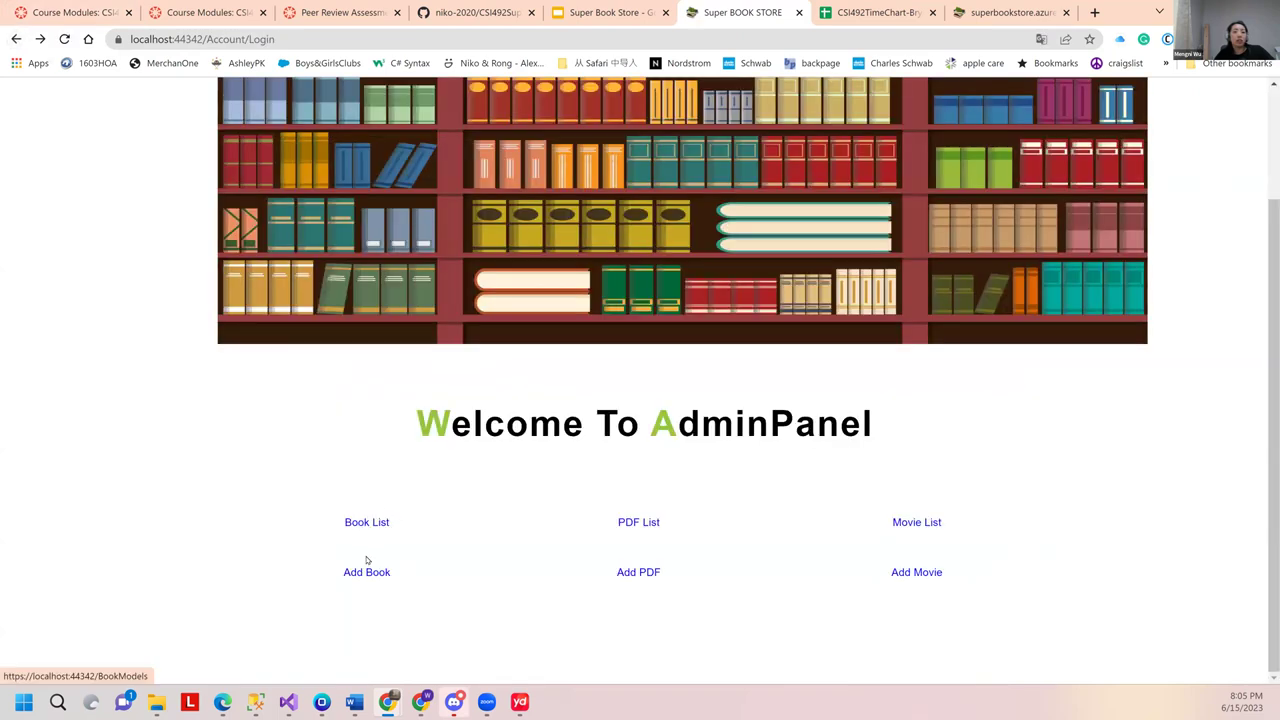
{"action": "left_click", "coordinate": [640, 523]}
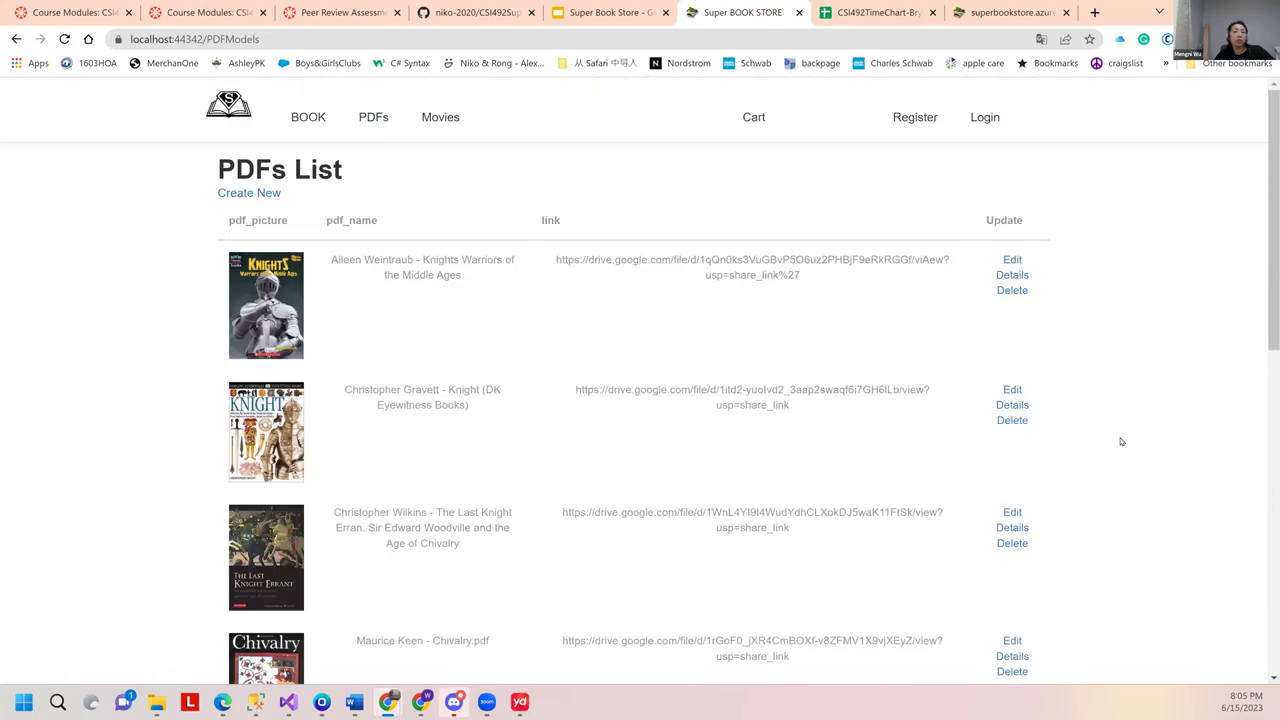
{"action": "left_click", "coordinate": [15, 40]}
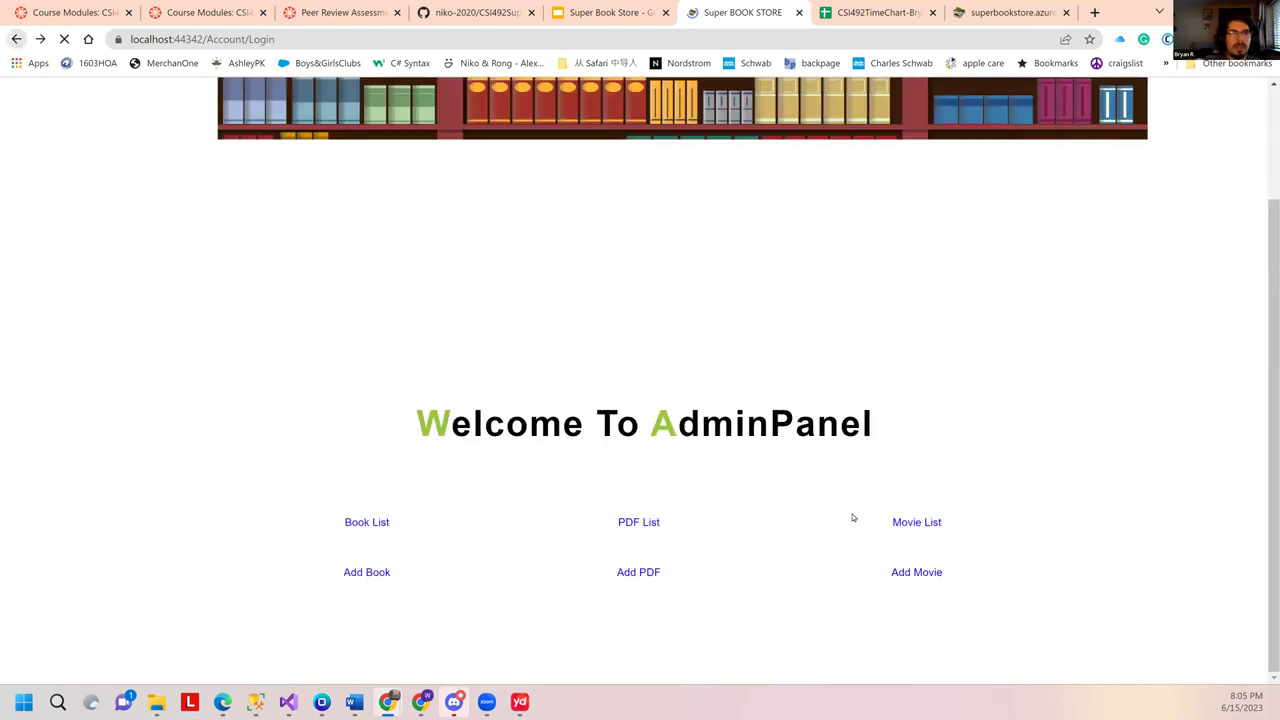
View the Movie List, return to the admin panel, and switch to the Super Book Store slides.
{"action": "left_click", "coordinate": [924, 531]}
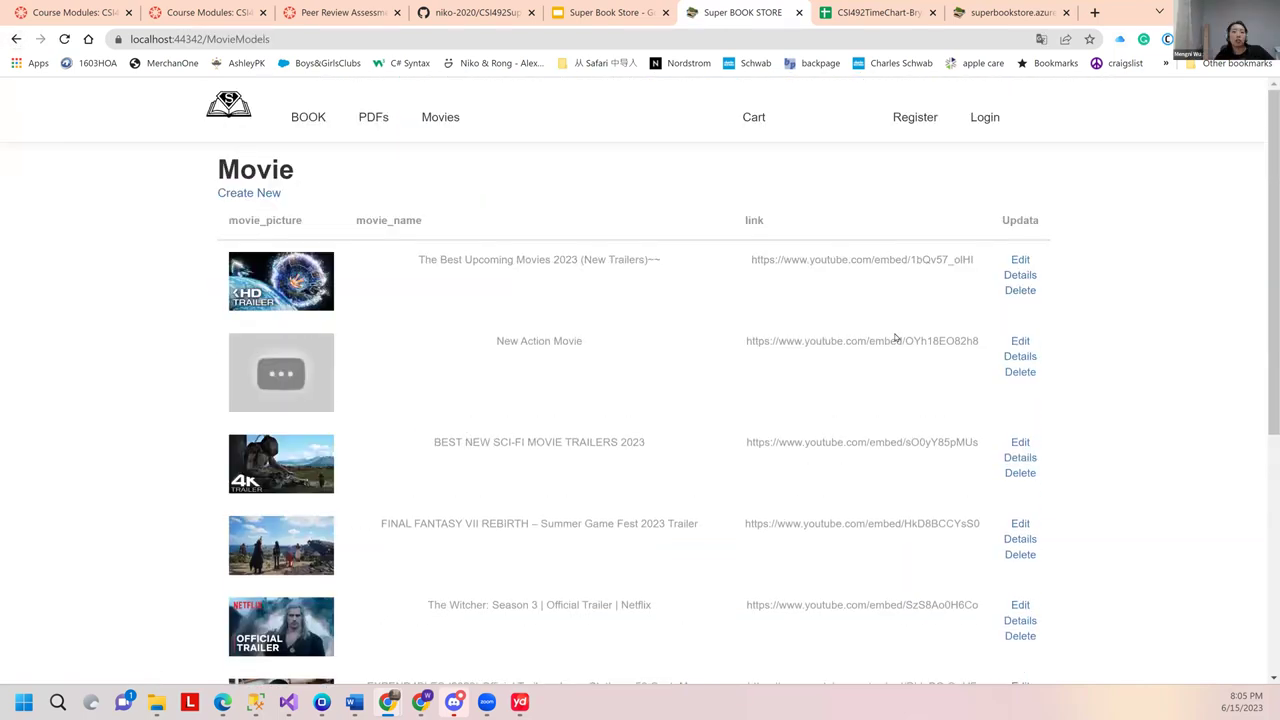
{"action": "left_click", "coordinate": [15, 40]}
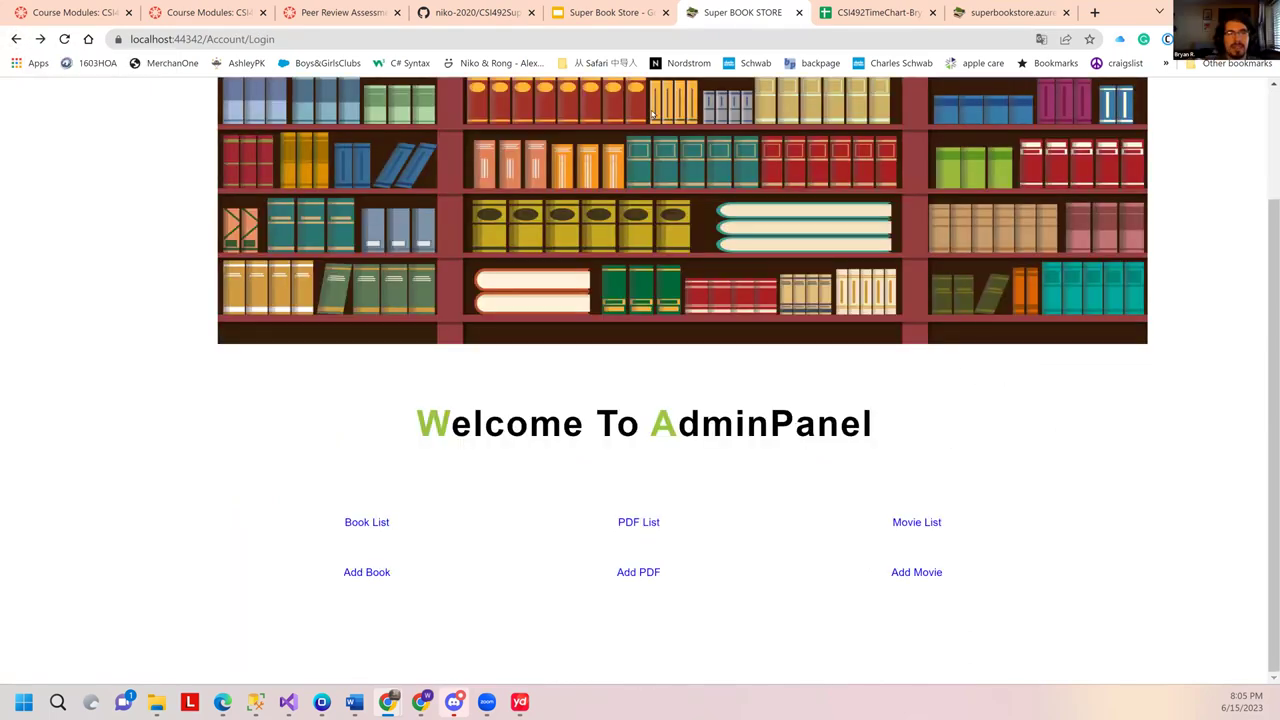
{"action": "left_click", "coordinate": [620, 12]}
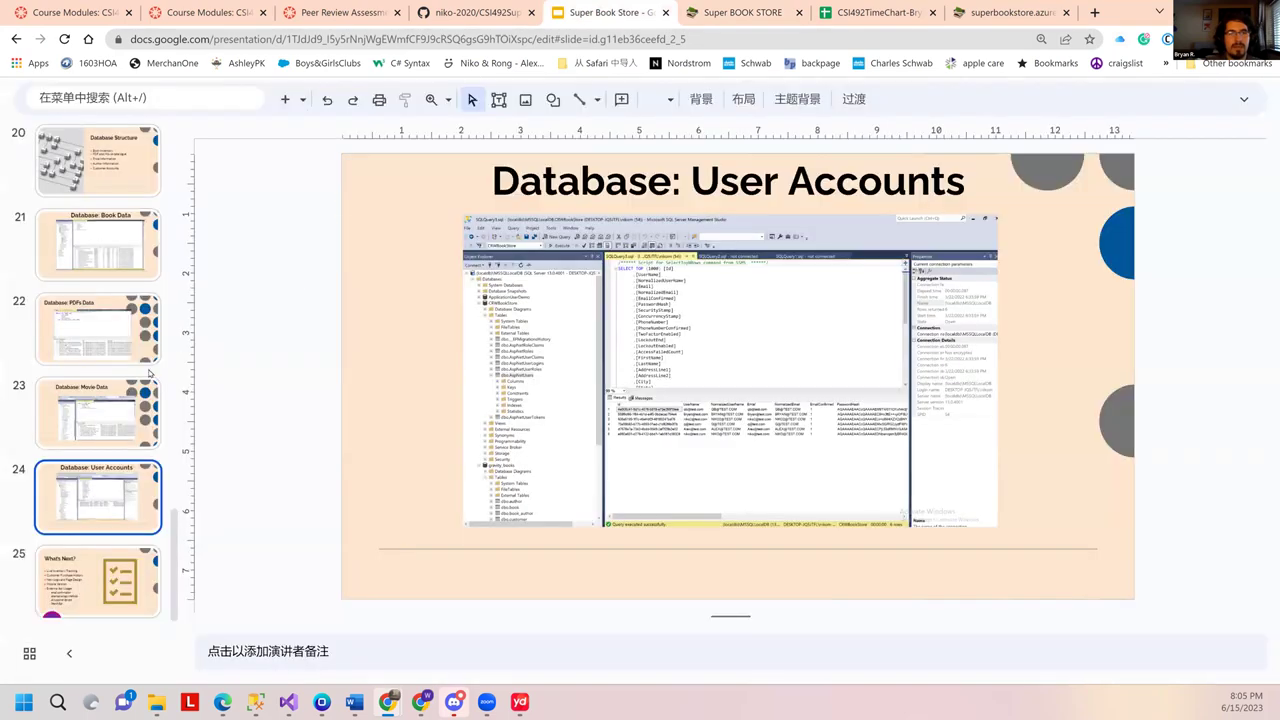
Show slide 25, What's Next?, listing features like Live Inventory Tracking and Mobile Version.
{"action": "left_click", "coordinate": [114, 557]}
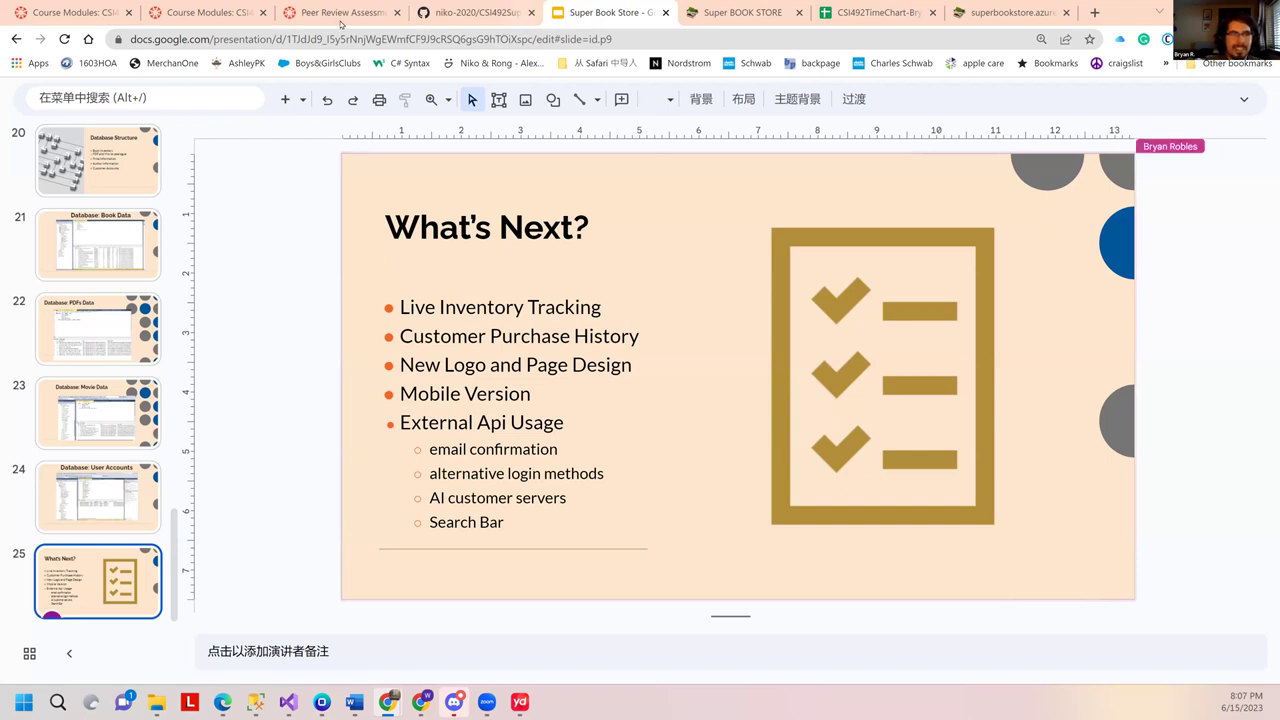
Switch from the slides to the Chrome window showing the CRWBookStore SQL database in Azure.
{"action": "mouse_move", "coordinate": [444, 21]}
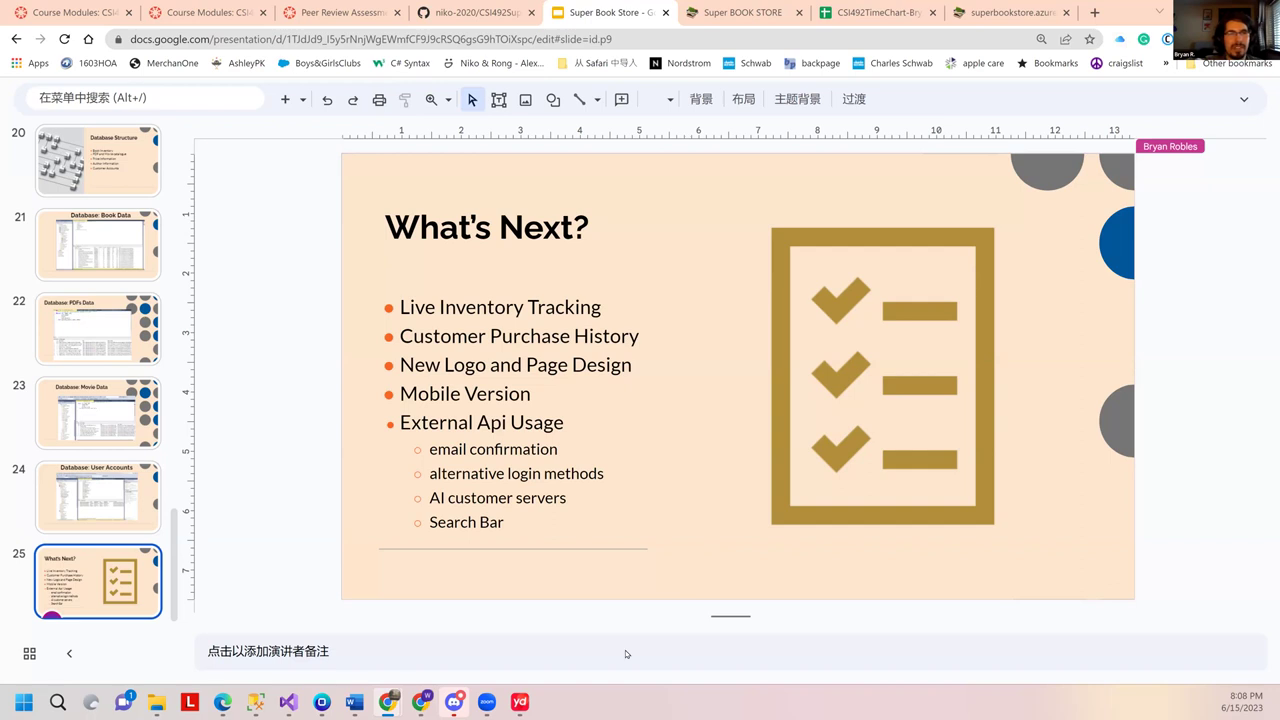
{"action": "key", "text": "alt+Tab"}
Maximize Azure, scroll through the SuperBookStore_group resources, then show the gravity_books database overview.
{"action": "left_click", "coordinate": [928, 107]}
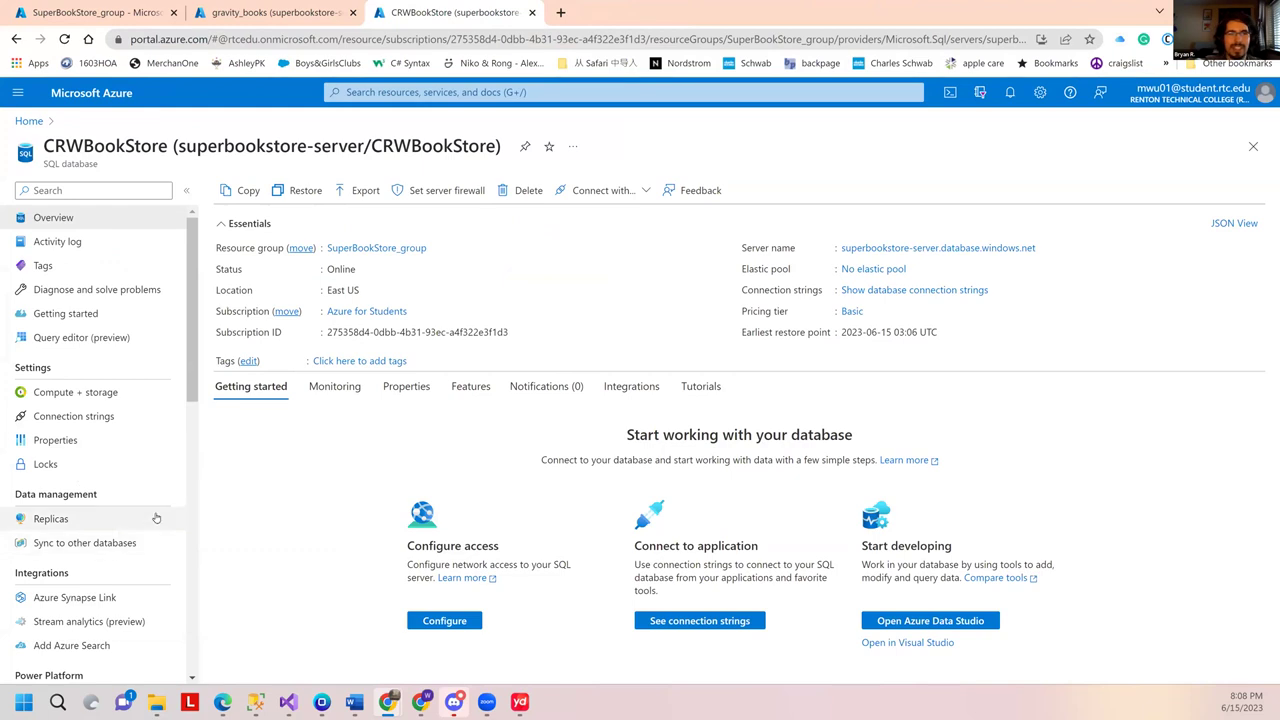
{"action": "left_click", "coordinate": [127, 19]}
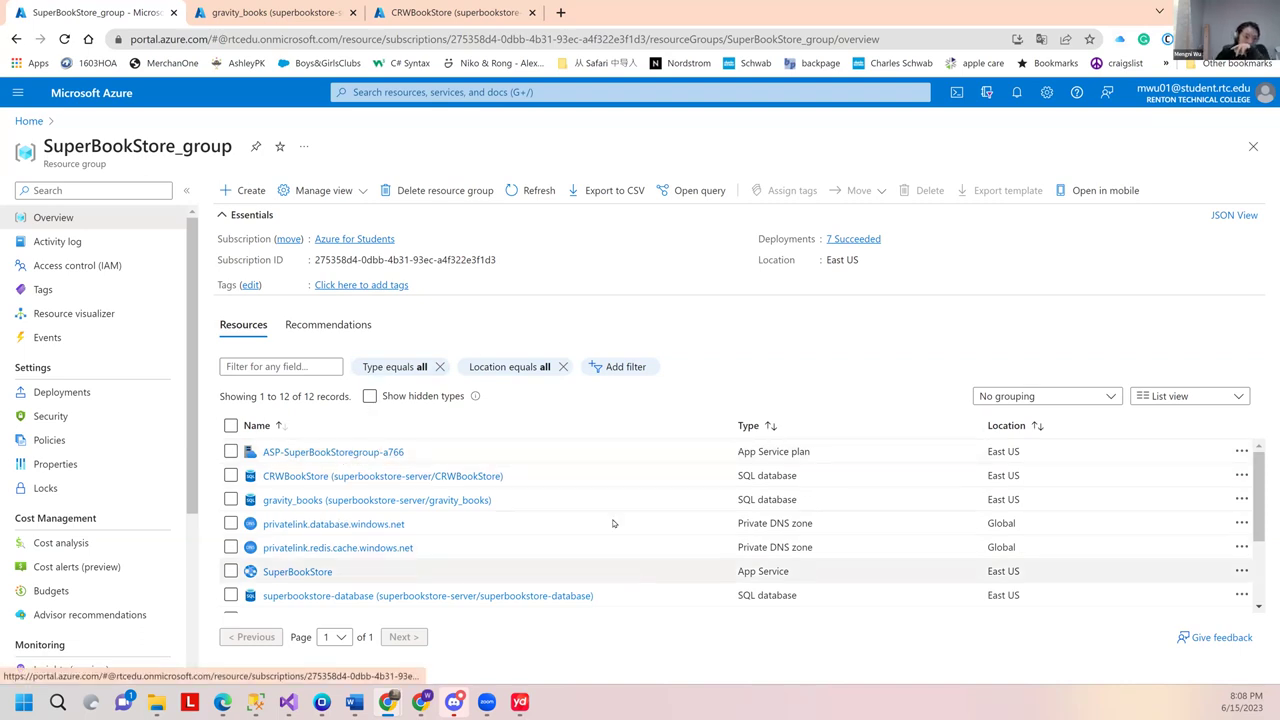
{"action": "scroll", "coordinate": [586, 491], "scroll_direction": "down", "scroll_amount": 2}
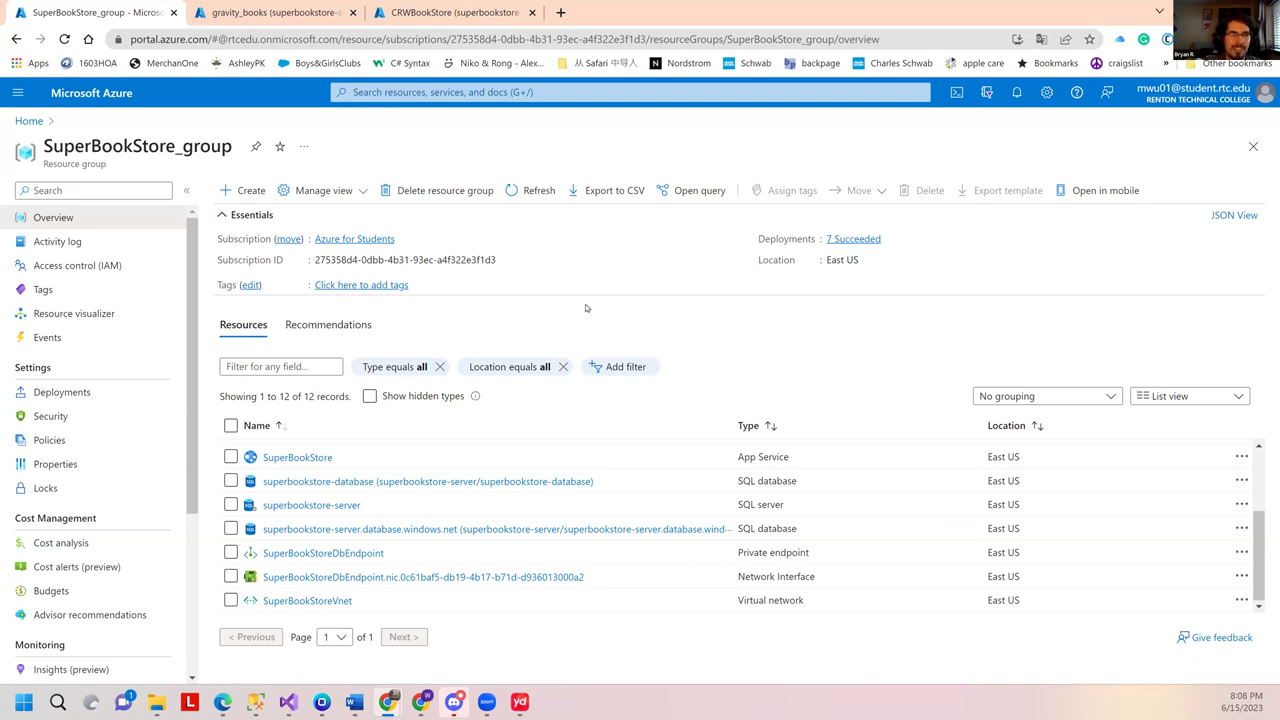
{"action": "left_click", "coordinate": [312, 13]}
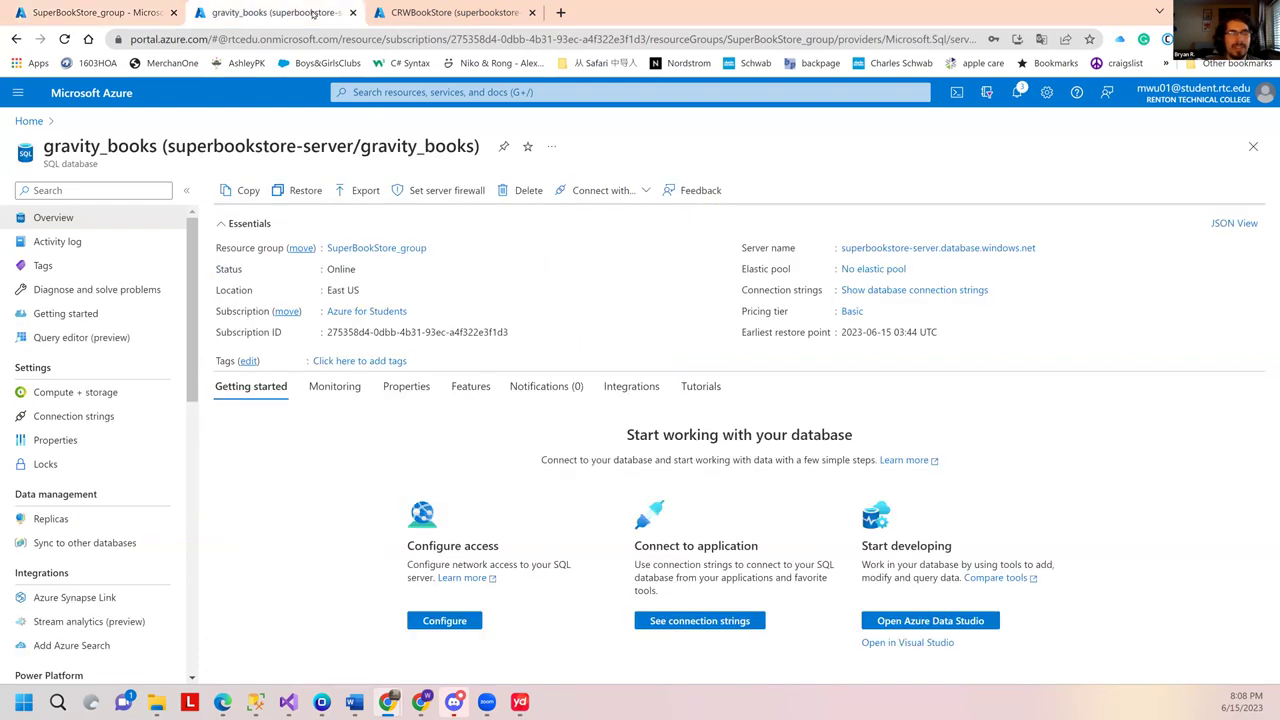